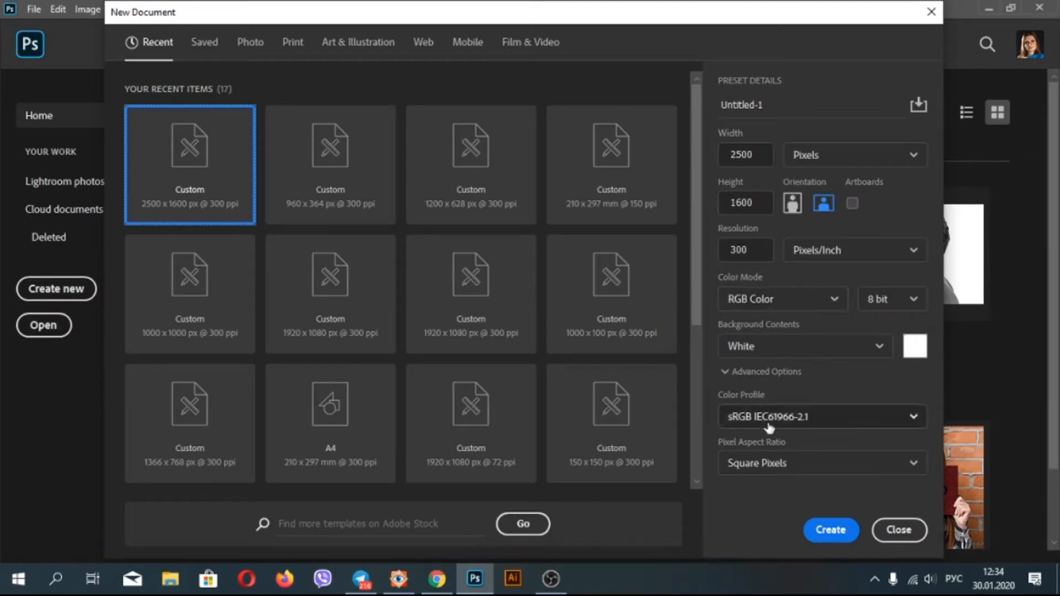
Step: Create a 2500 x 1600 px RGB document at 300 ppi and fill its background with black (000000)
click(828, 534)
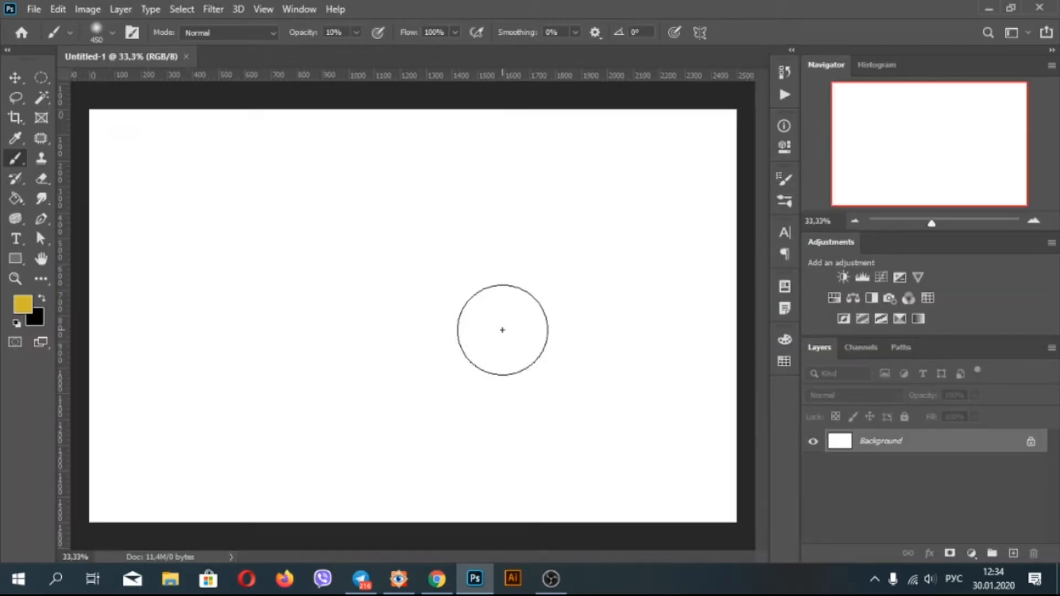
click(57, 9)
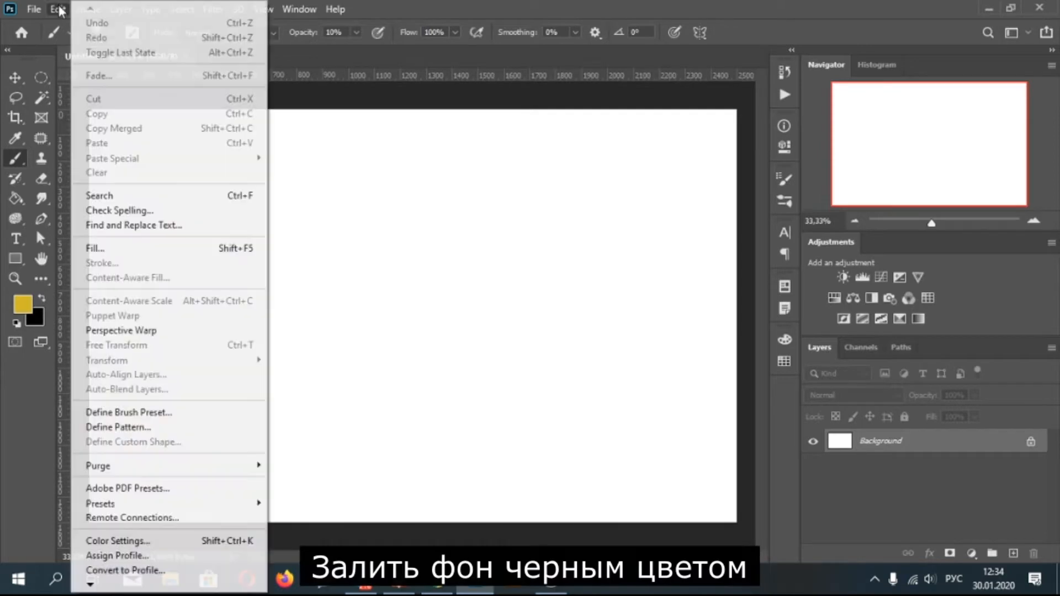
click(111, 254)
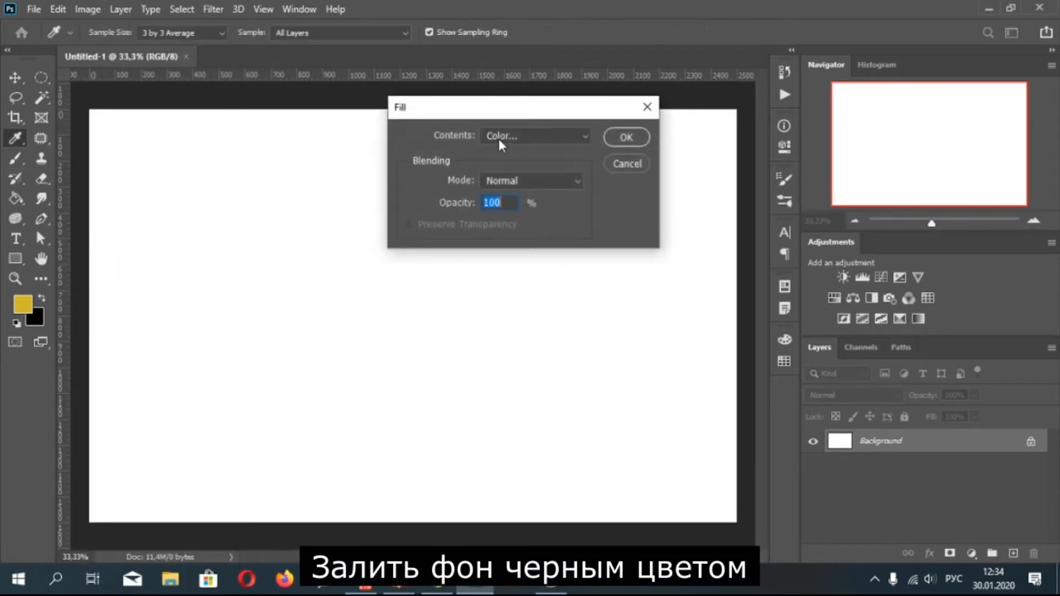
click(498, 138)
click(502, 178)
mouse_move(685, 440)
mouse_down()
mouse_move(657, 454)
mouse_move(652, 488)
mouse_up()
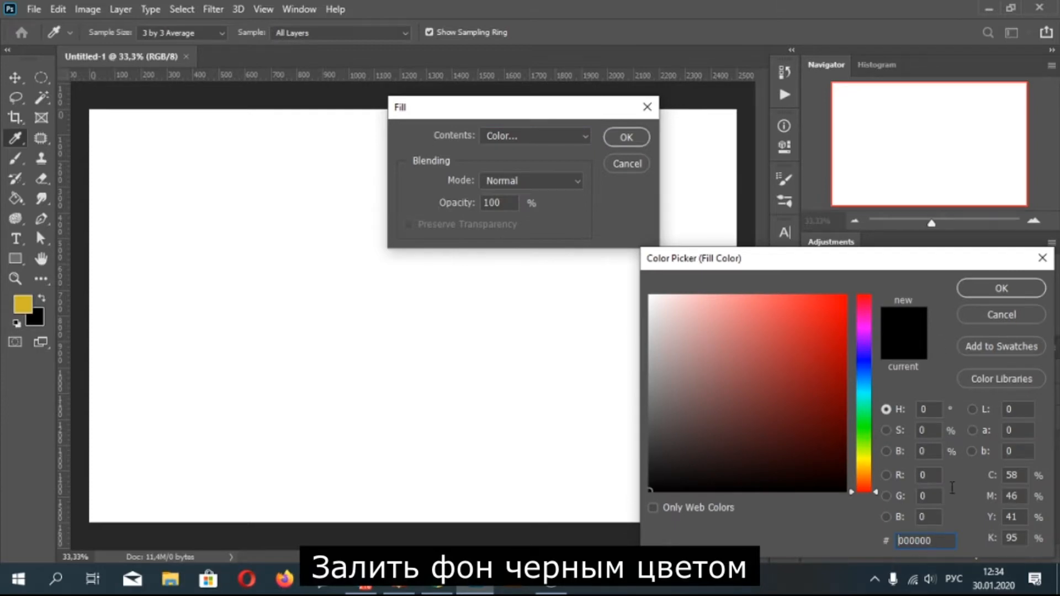
click(995, 286)
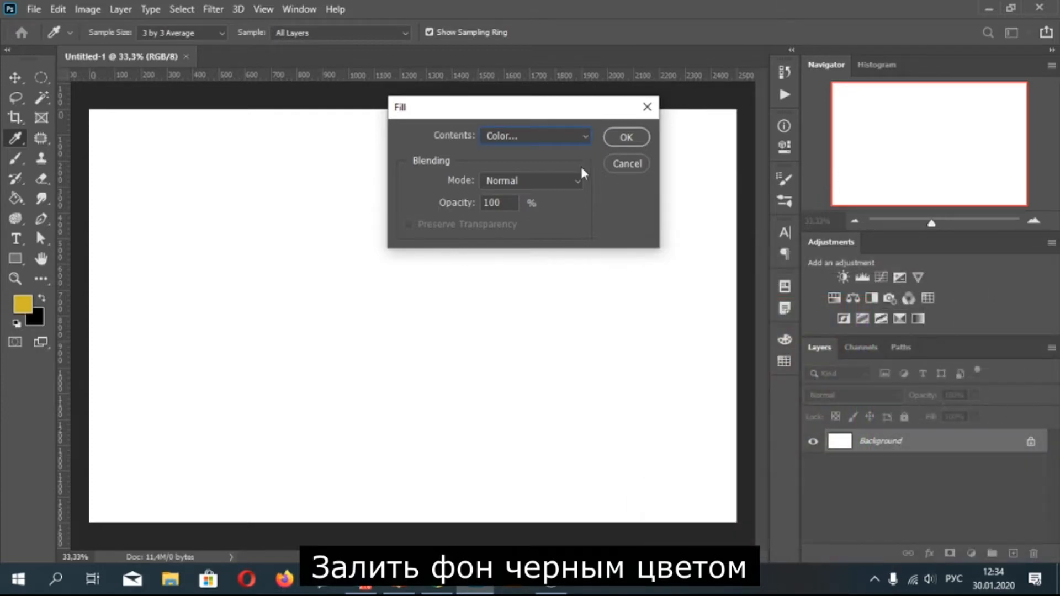
click(628, 138)
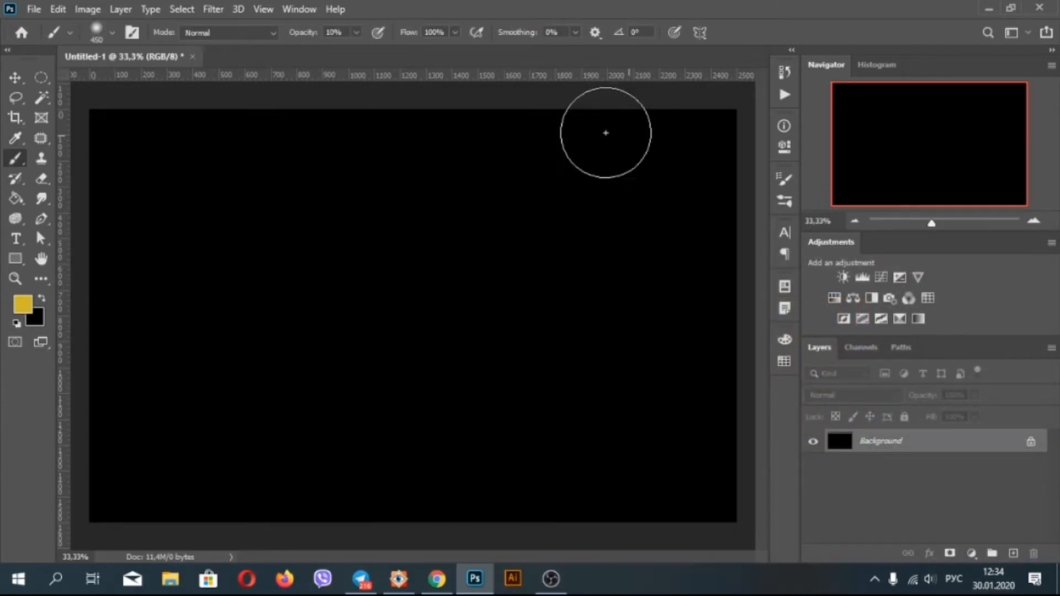
Step: Add monochromatic noise to the background with an amount of 400% and Gaussian distribution
click(204, 8)
mouse_move(259, 228)
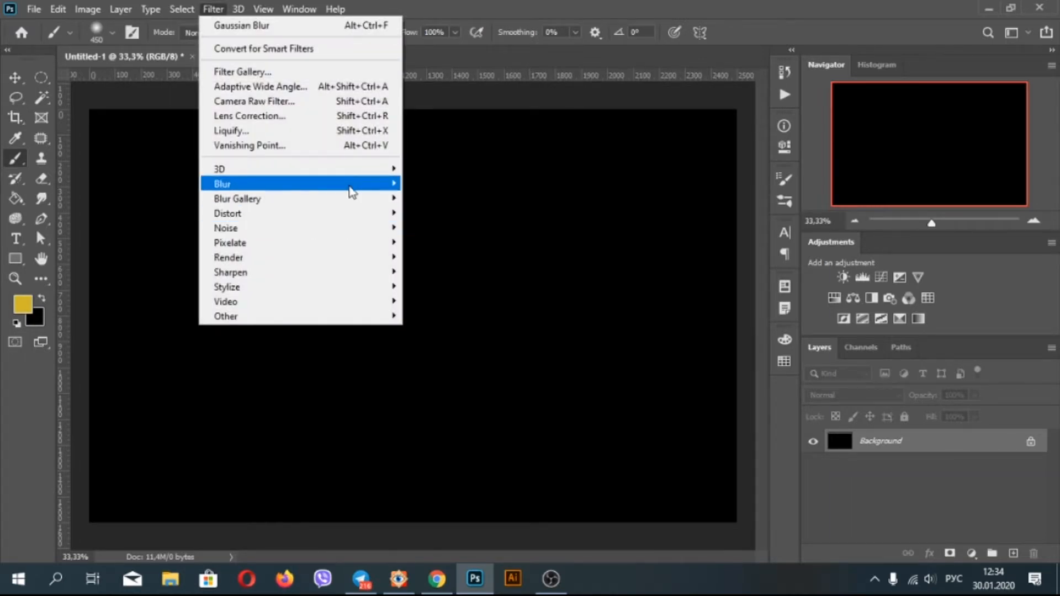
mouse_move(394, 231)
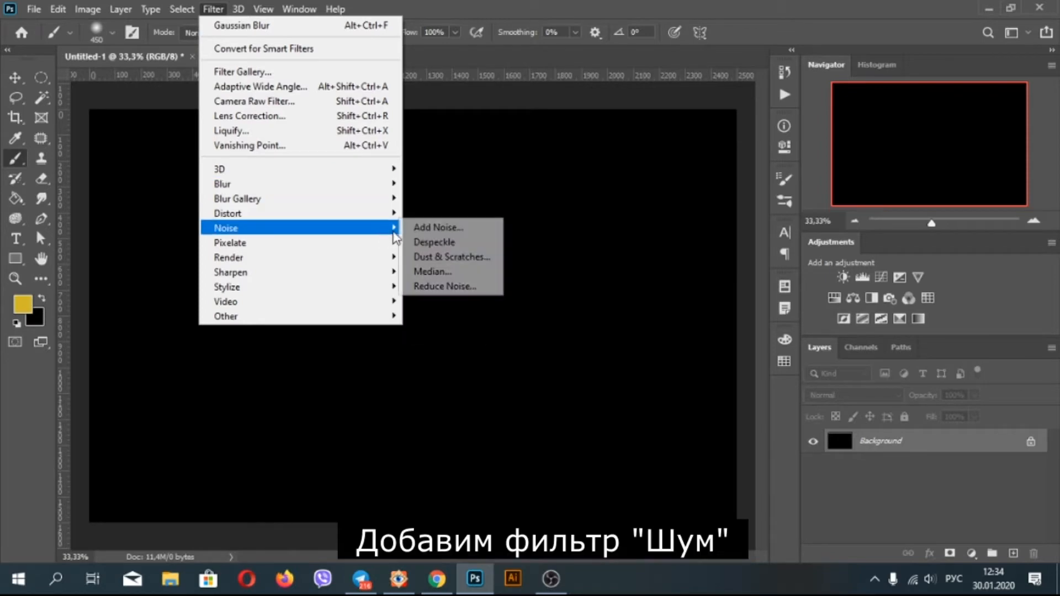
click(433, 228)
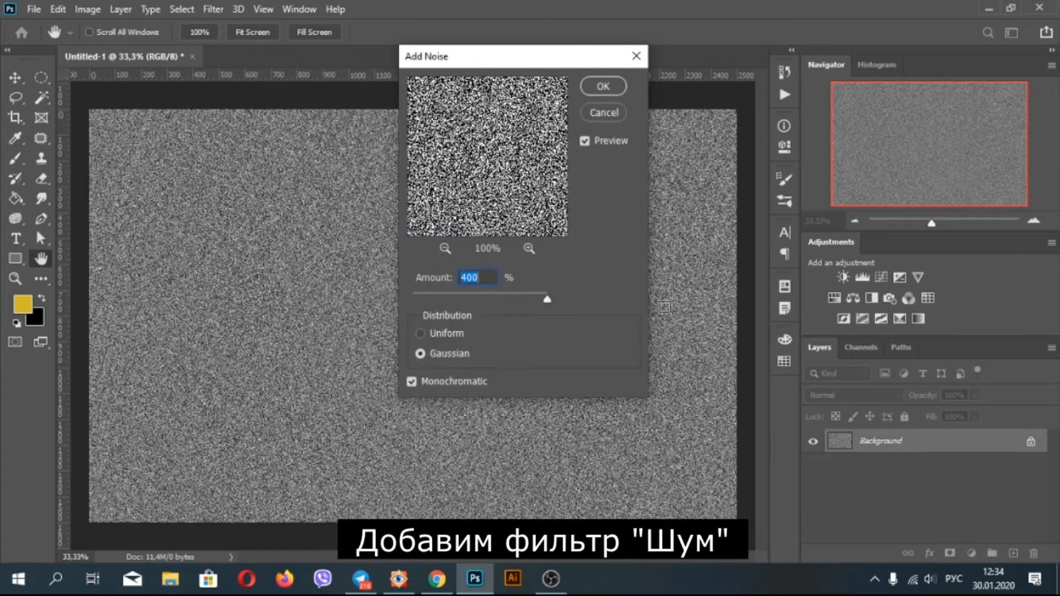
click(600, 86)
key(b)
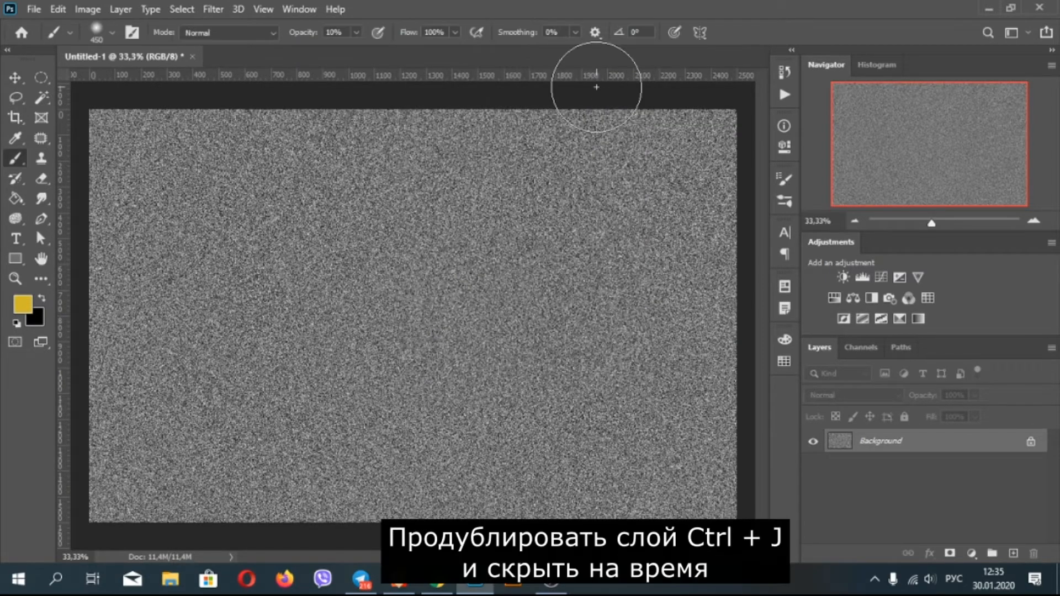
Step: Duplicate the noisy Background layer and hide the copy
key(ctrl+j)
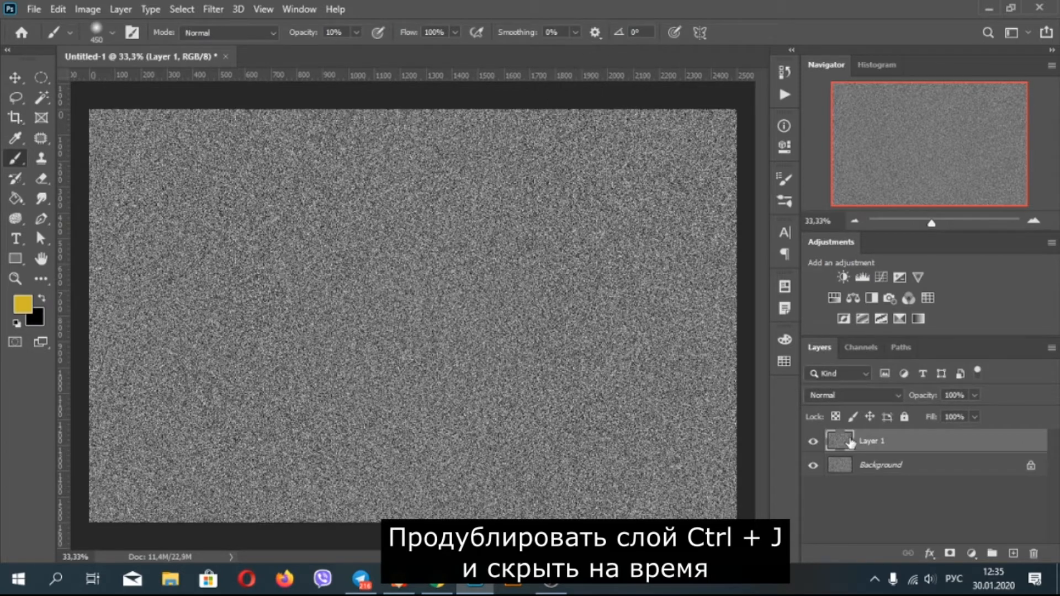
click(813, 442)
Step: Apply a Gaussian Blur with a radius of 1 pixel to the Background layer
click(866, 467)
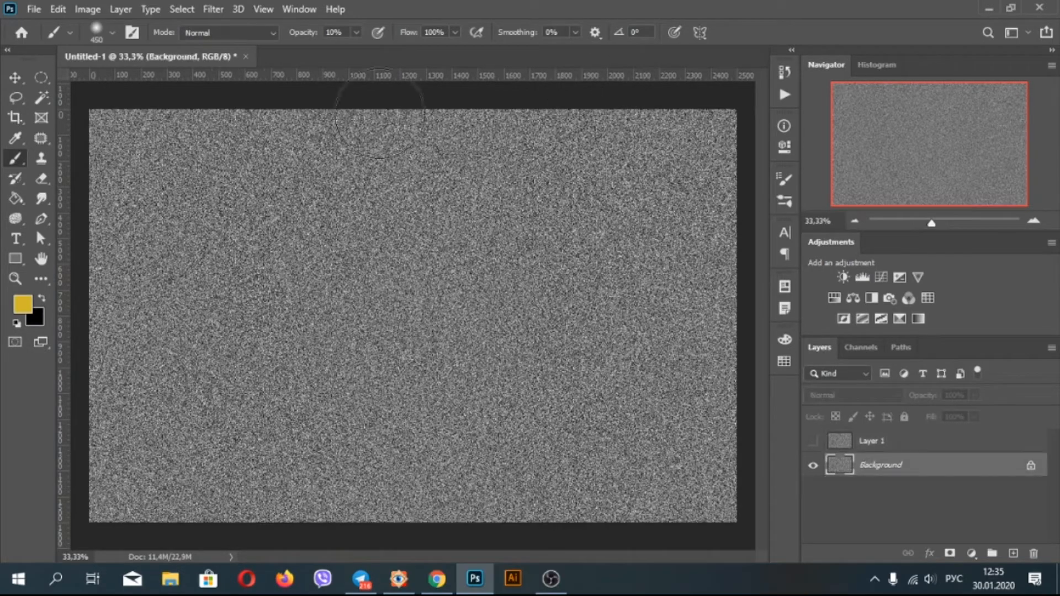
click(213, 9)
mouse_move(250, 184)
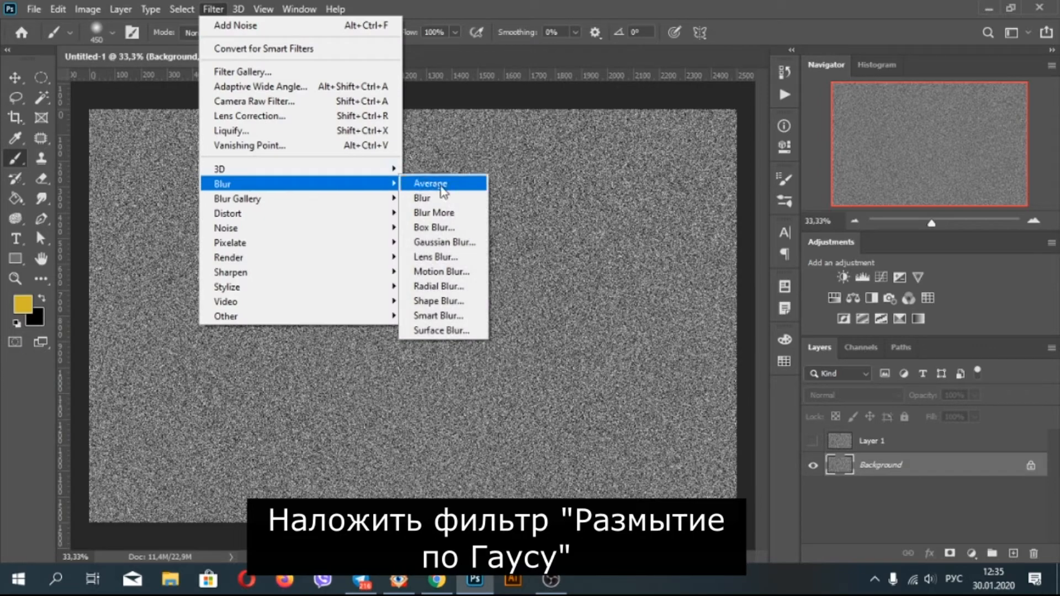
click(445, 242)
text(1)
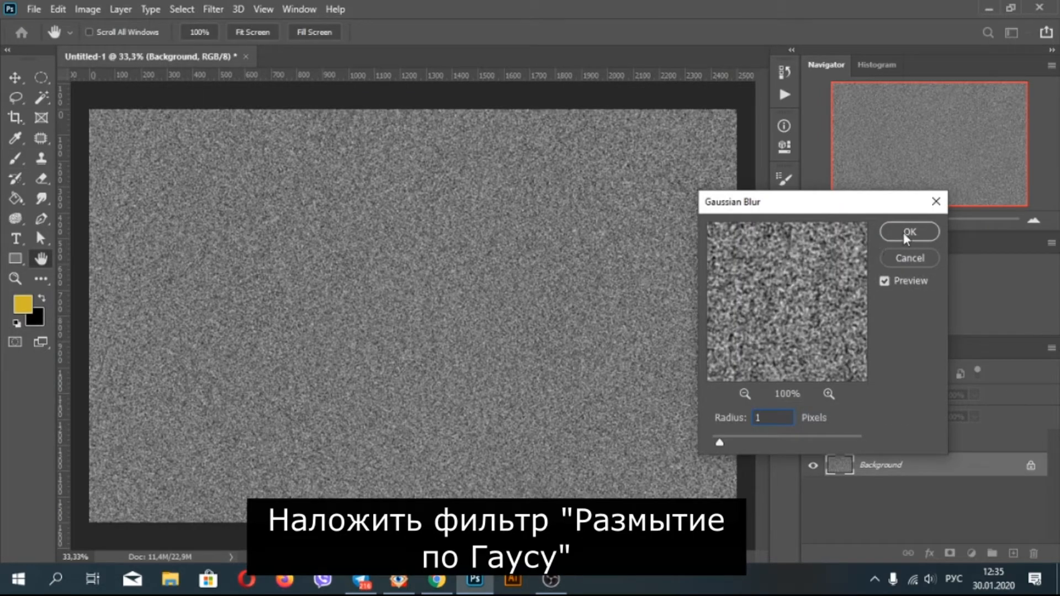
click(908, 234)
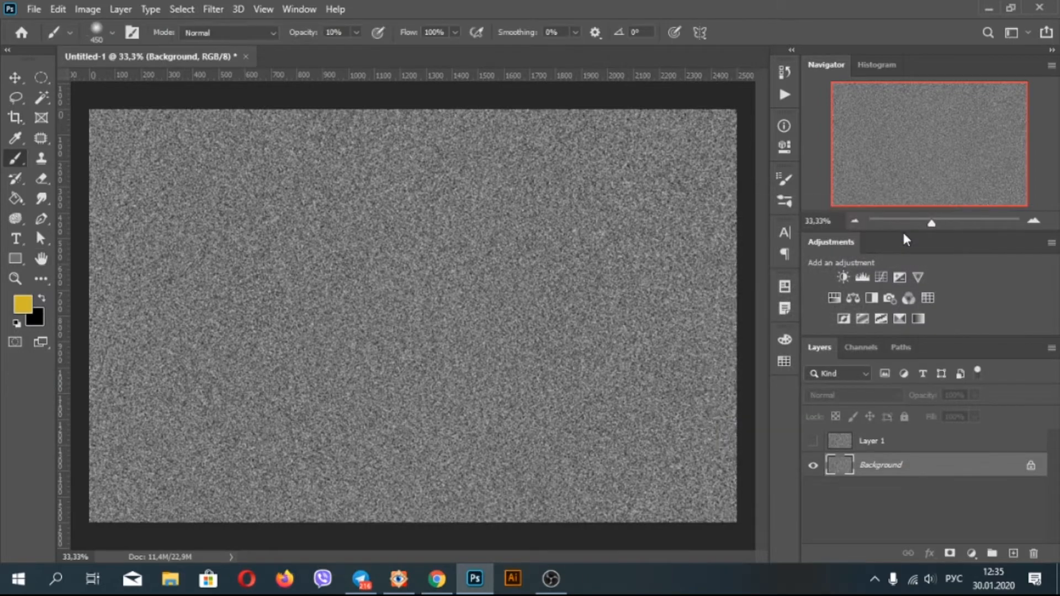
Step: Darken the Background layer with Levels, raising the black point and darkening the midtones until only tiny sparse stars remain
click(214, 9)
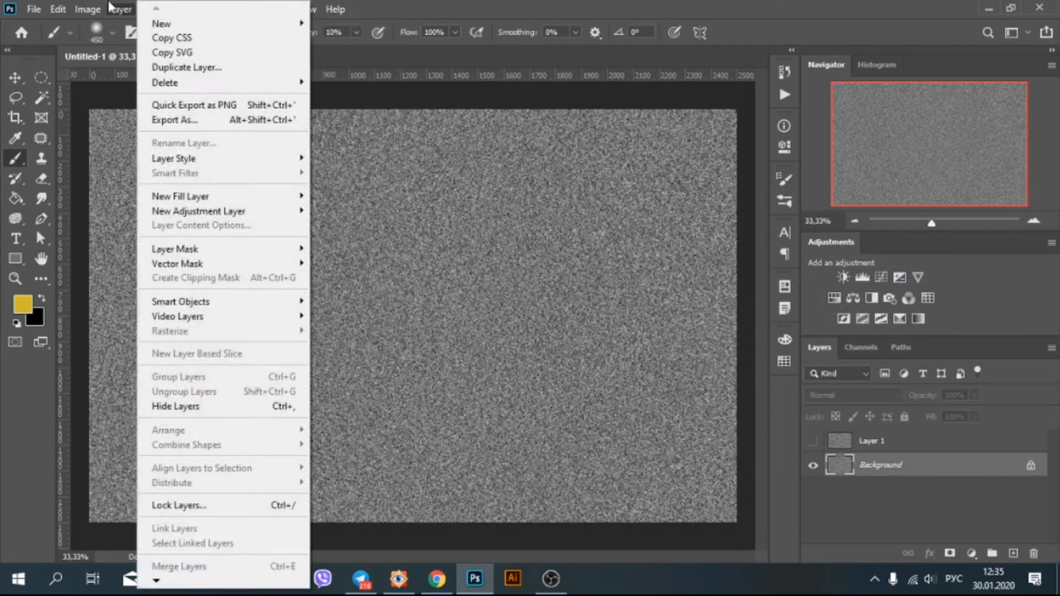
mouse_move(95, 11)
mouse_move(105, 49)
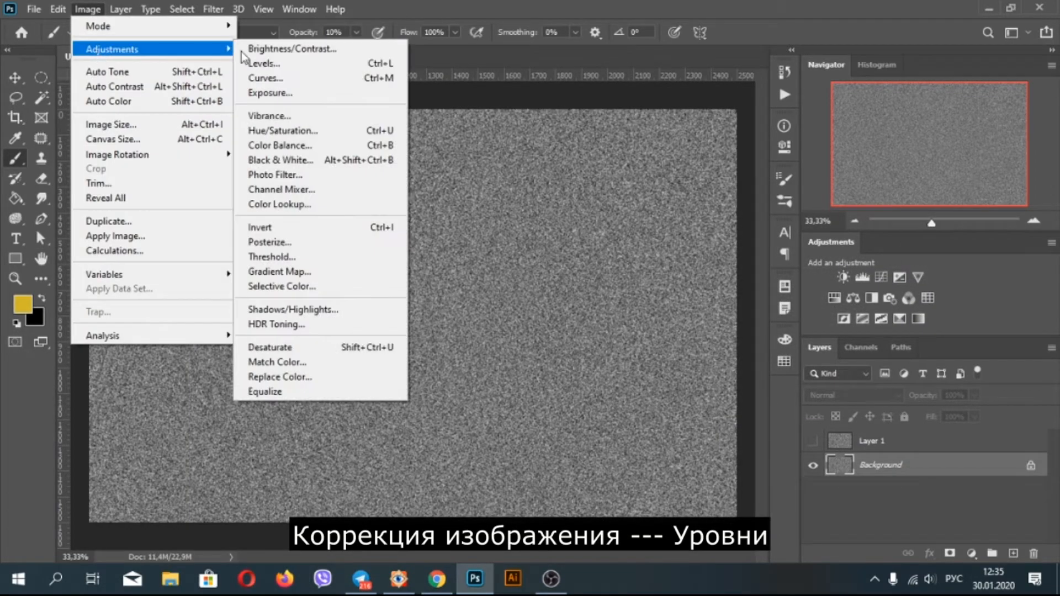
click(271, 65)
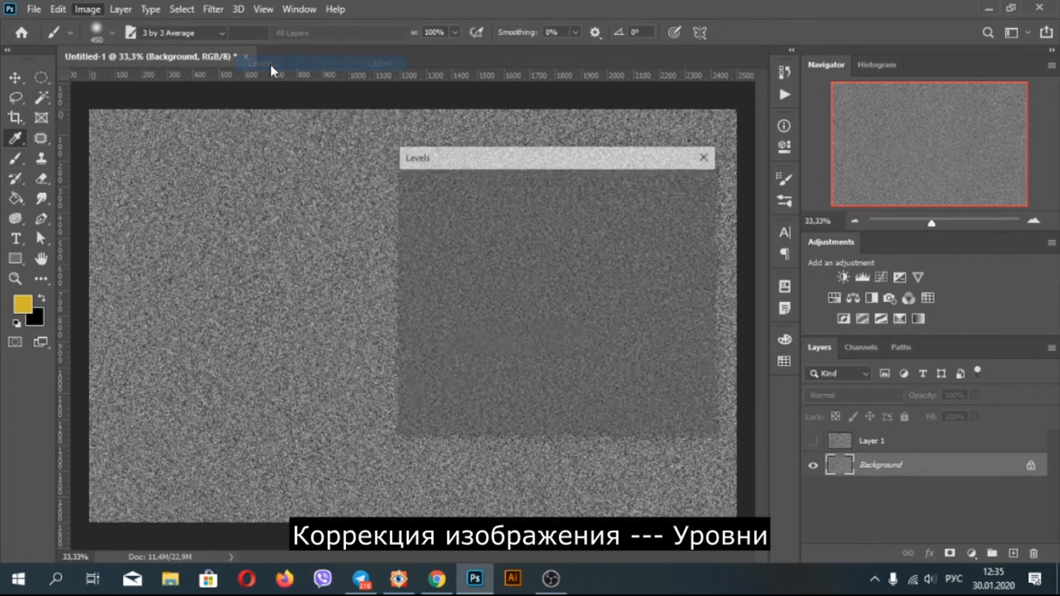
drag(521, 329, 562, 329)
drag(415, 330, 581, 329)
click(666, 185)
key(b)
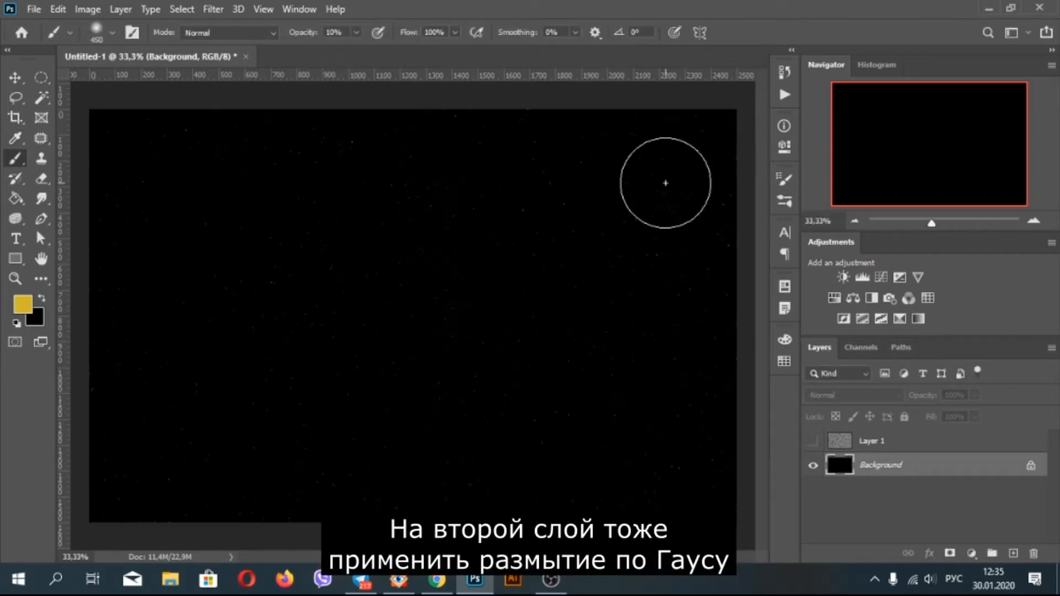
Step: Make Layer 1 visible again and select it
click(812, 441)
click(860, 445)
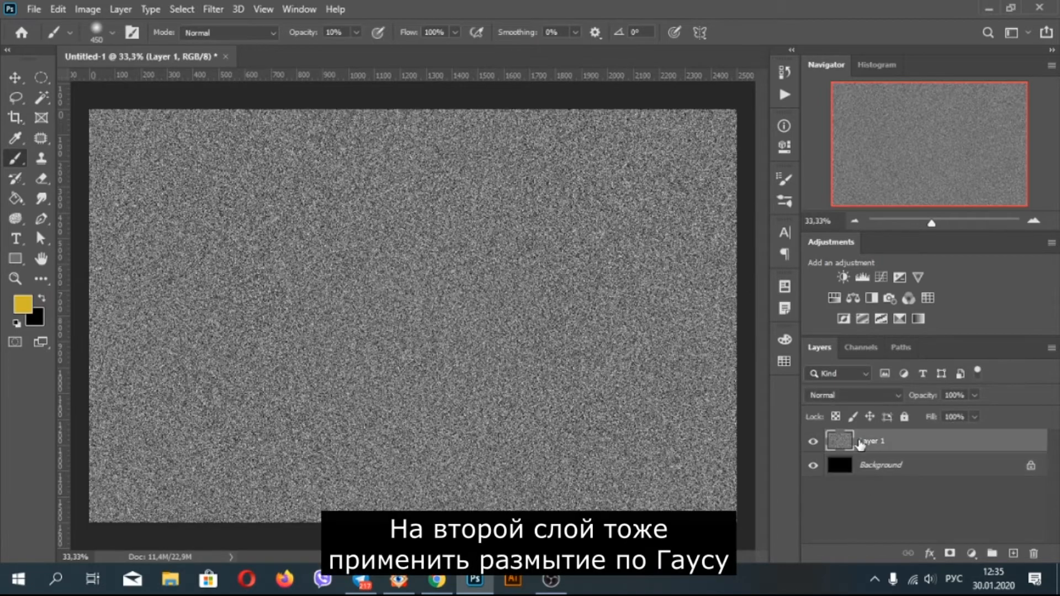
Step: Try a 3-pixel Gaussian Blur on Layer 1 and undo it
click(212, 9)
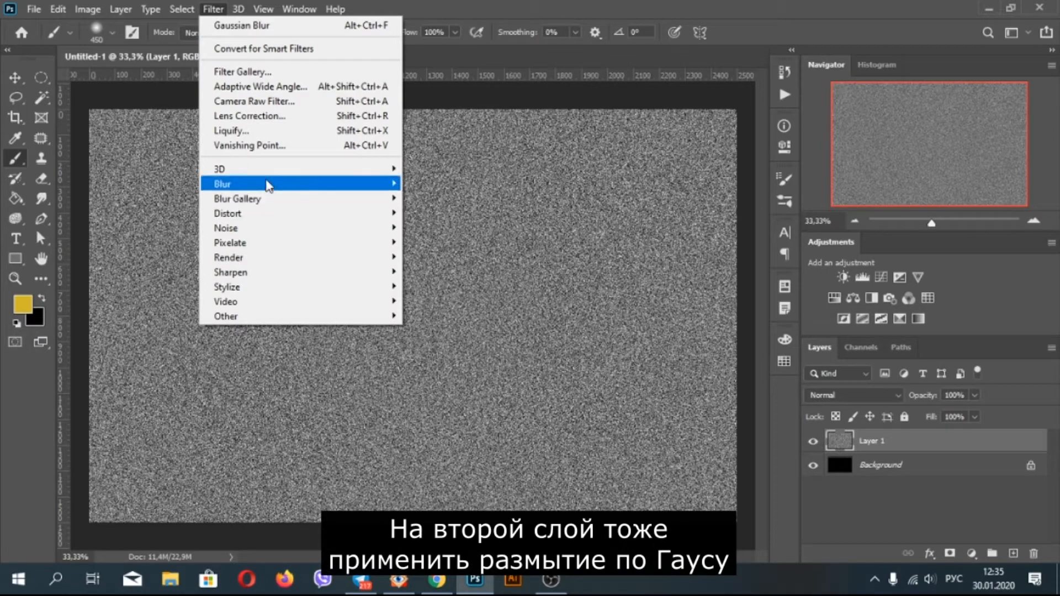
mouse_move(276, 184)
click(423, 243)
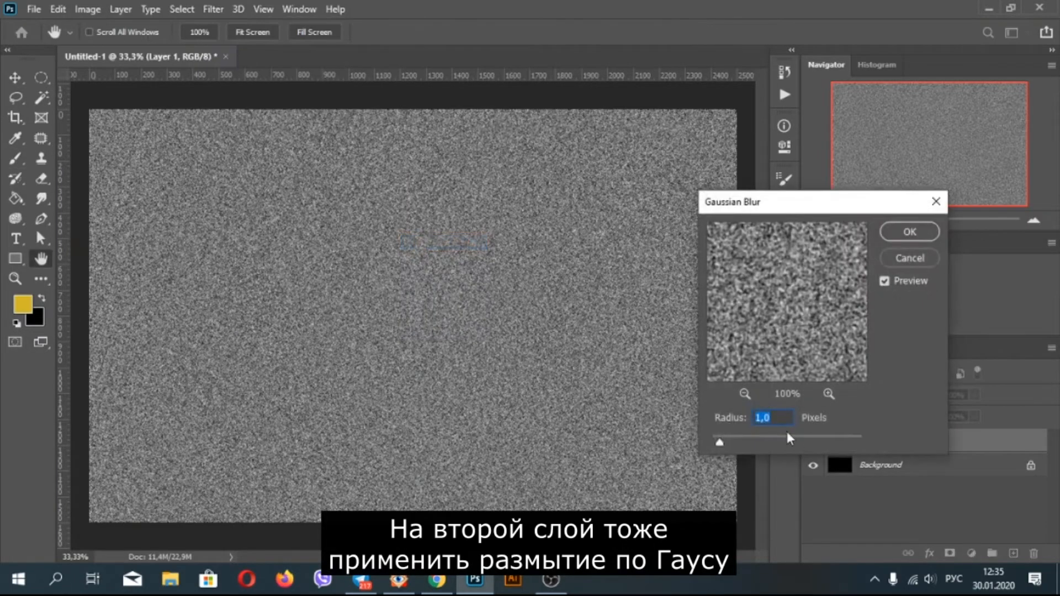
text(5)
key(Return)
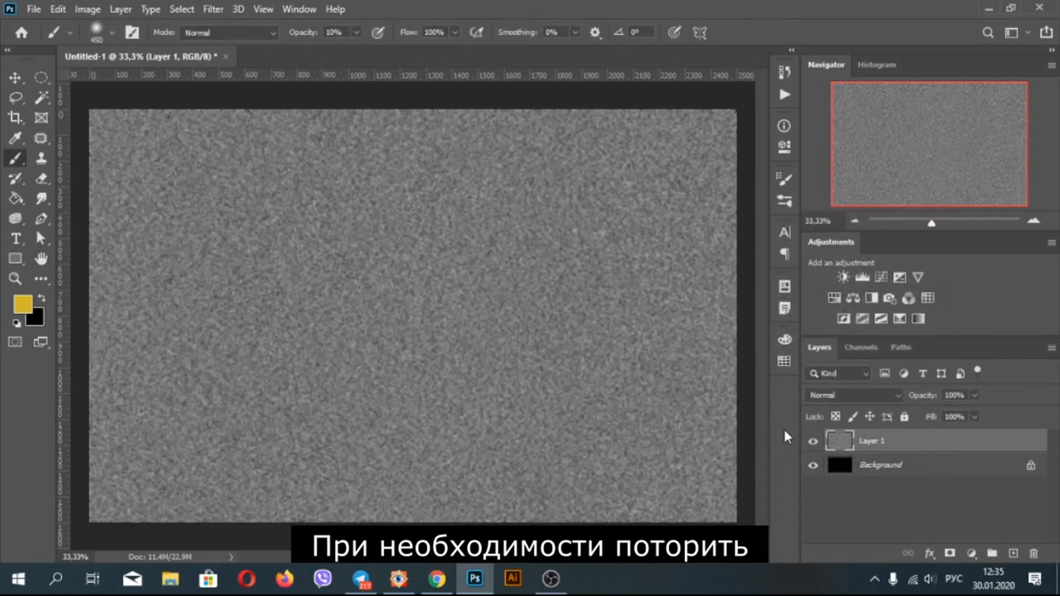
key(ctrl+z)
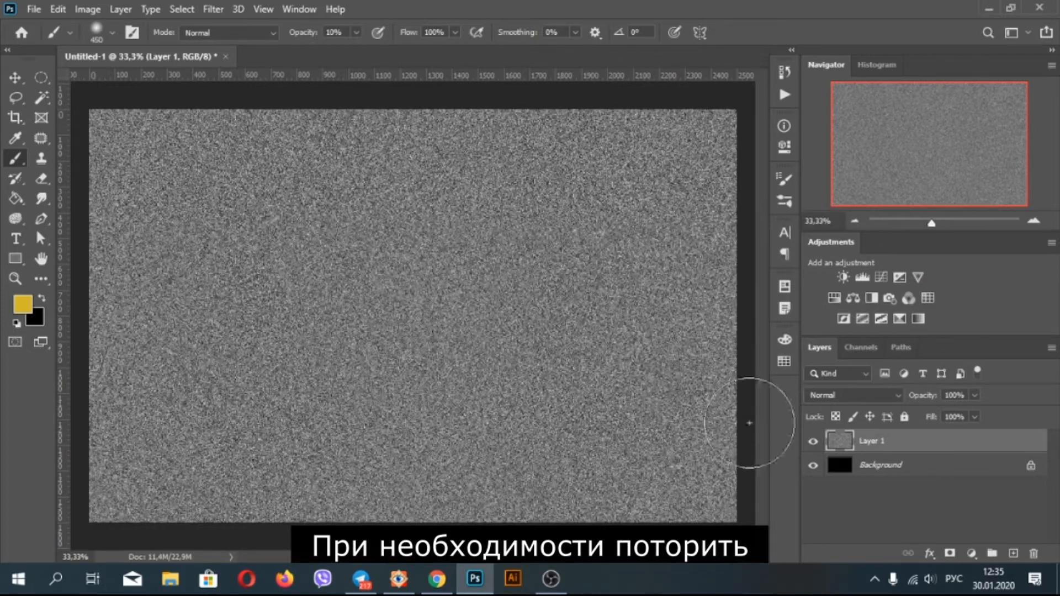
Step: Apply a Gaussian Blur with a radius of 3 pixels to Layer 1
click(213, 10)
mouse_move(232, 184)
click(454, 248)
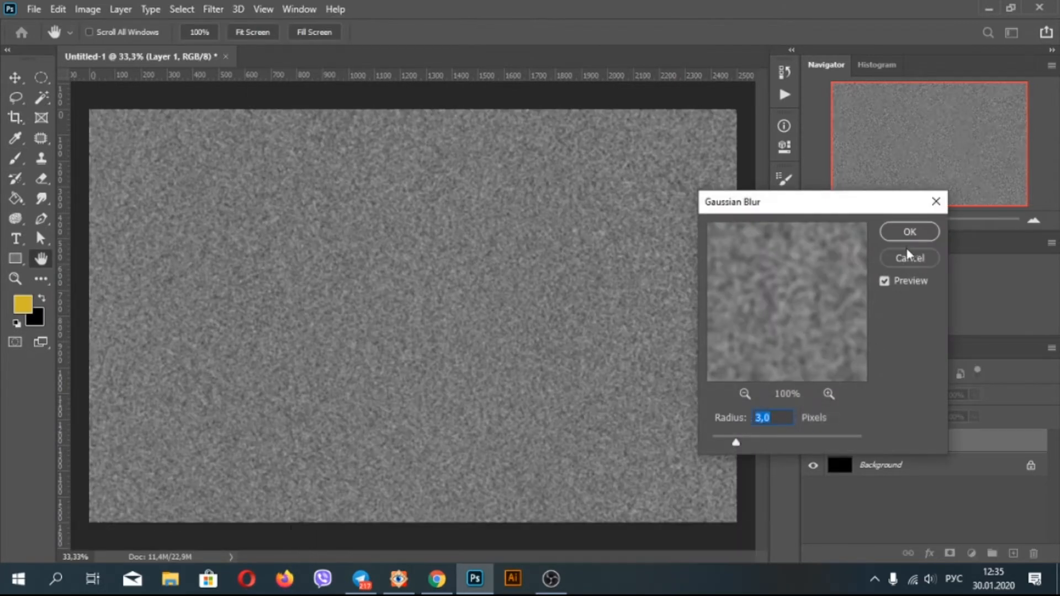
click(909, 231)
key(b)
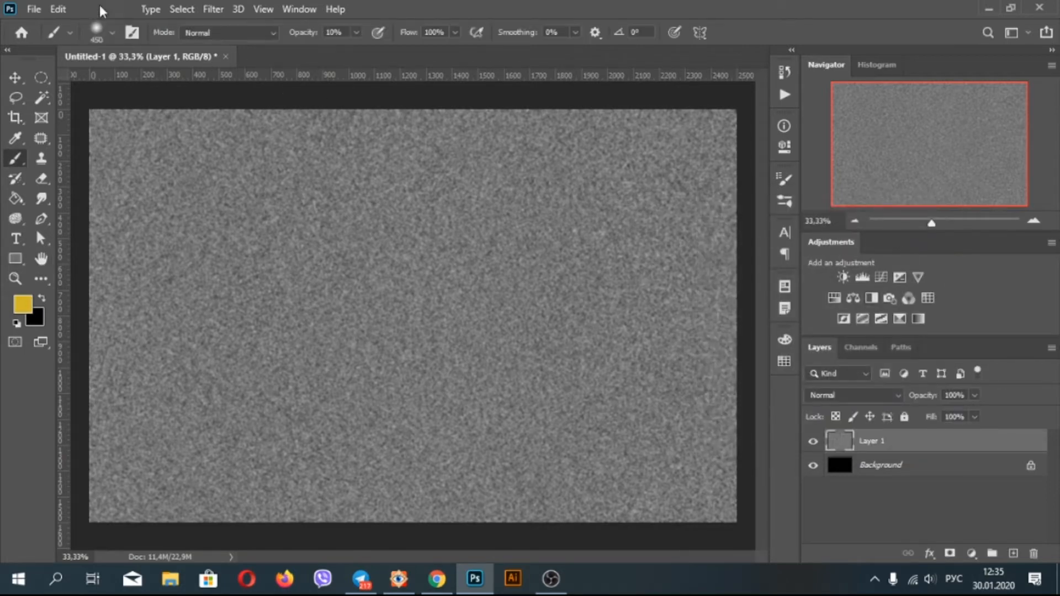
Step: Adjust Layer 1's input Levels to about 119 for shadows, 0.42 for midtones and 166 for highlights
click(87, 9)
mouse_move(113, 49)
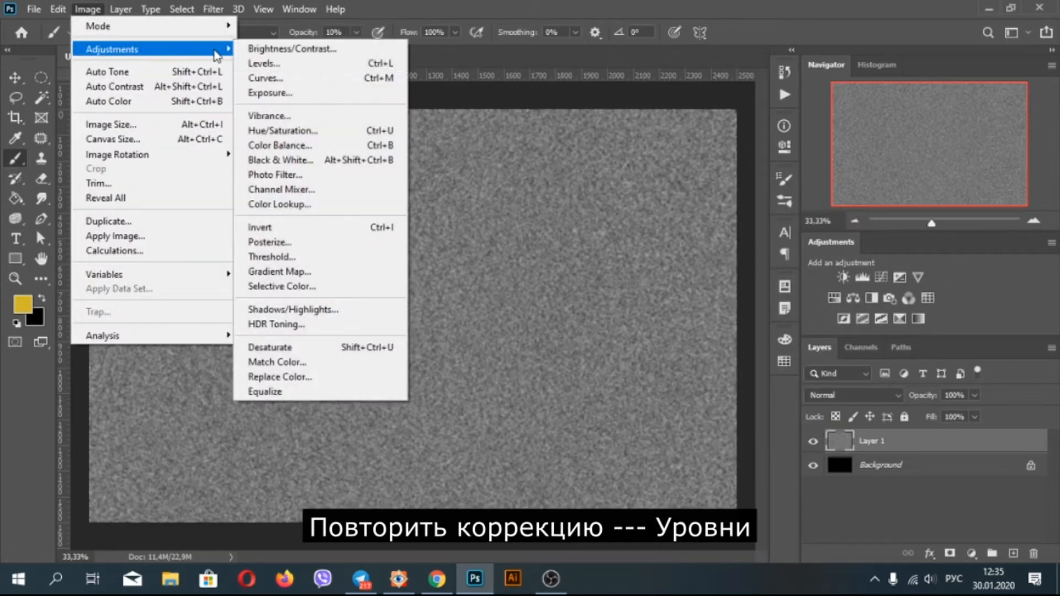
click(273, 65)
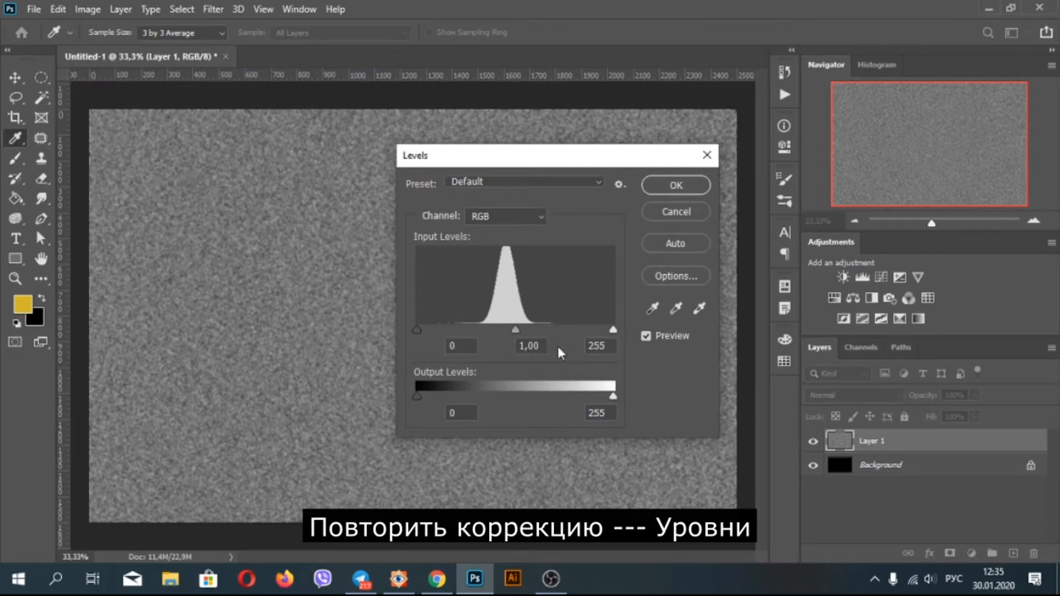
drag(515, 330, 539, 325)
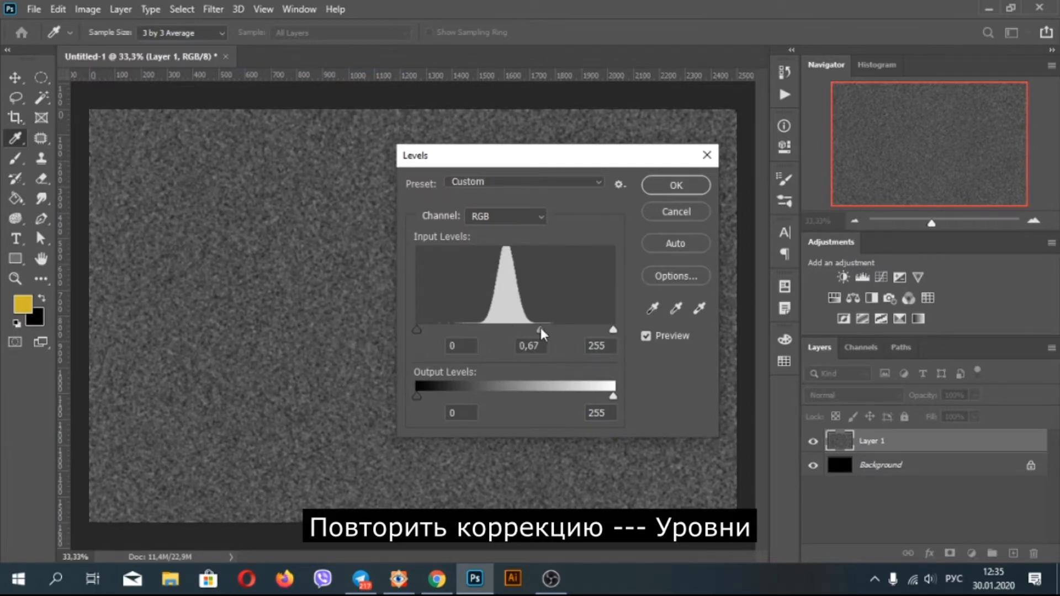
drag(419, 332, 491, 331)
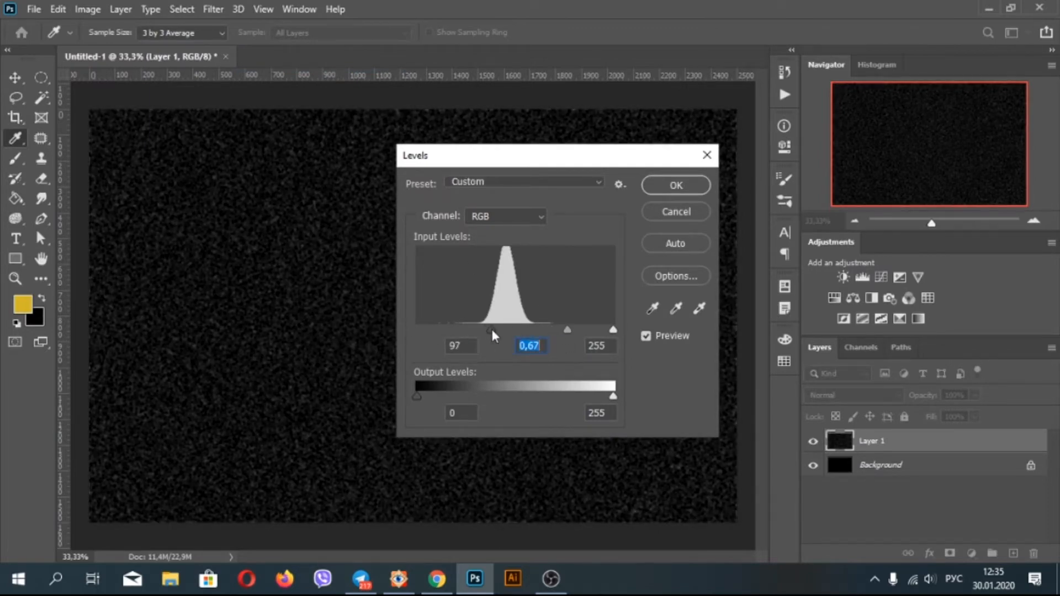
drag(568, 331, 525, 329)
drag(612, 330, 544, 330)
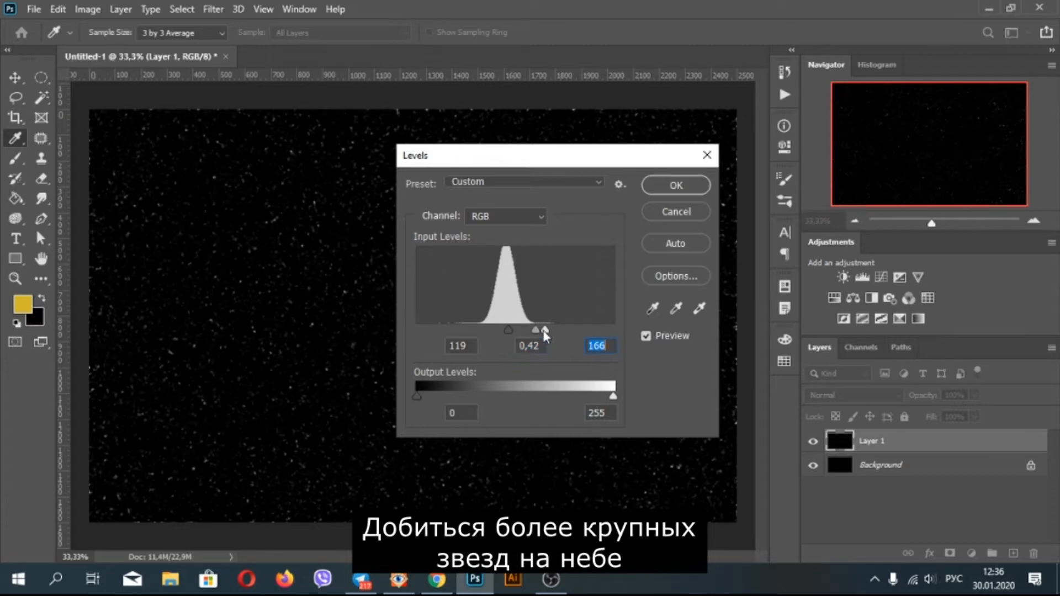
Step: Raise the black input level to about 129, readjust the midtones for sparse larger stars, and apply the Levels to Layer 1
click(539, 329)
drag(510, 329, 515, 329)
click(516, 329)
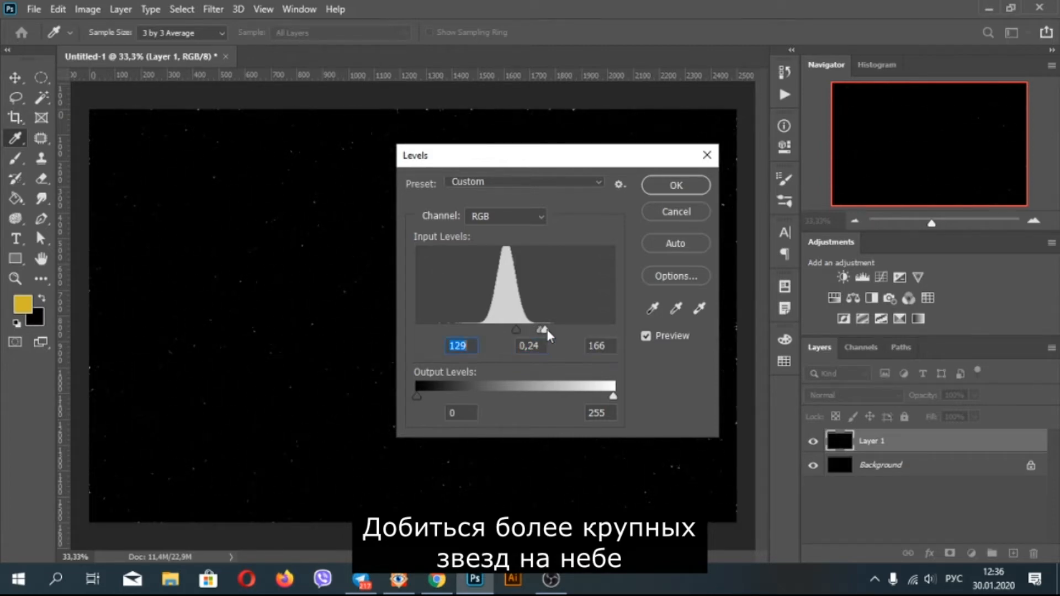
drag(538, 329, 524, 329)
click(540, 331)
click(669, 187)
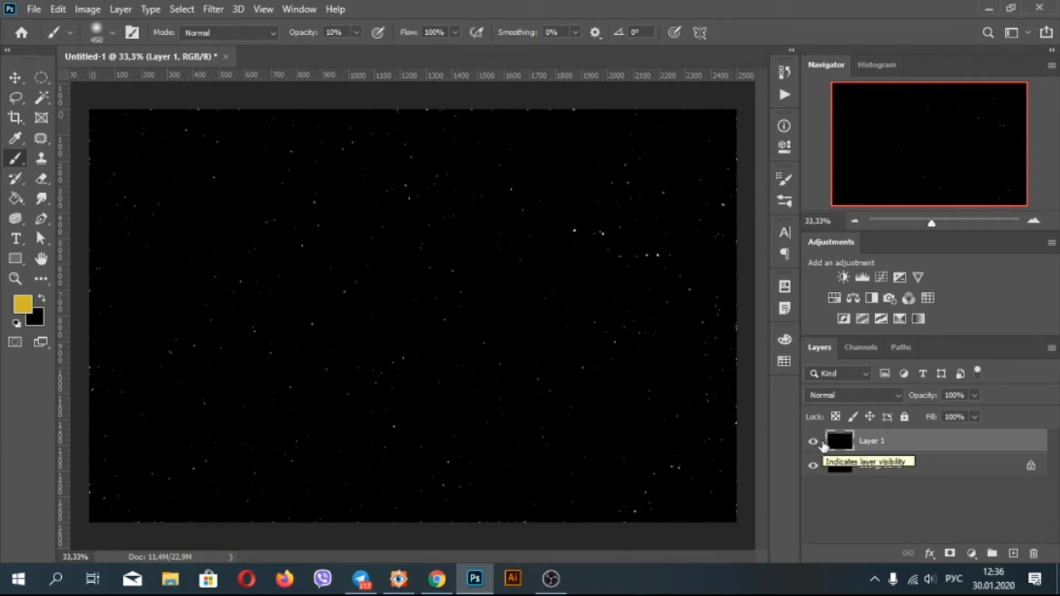
Step: Apply a Gaussian Blur with a radius of 1 pixel to Layer 1
click(213, 9)
mouse_move(249, 183)
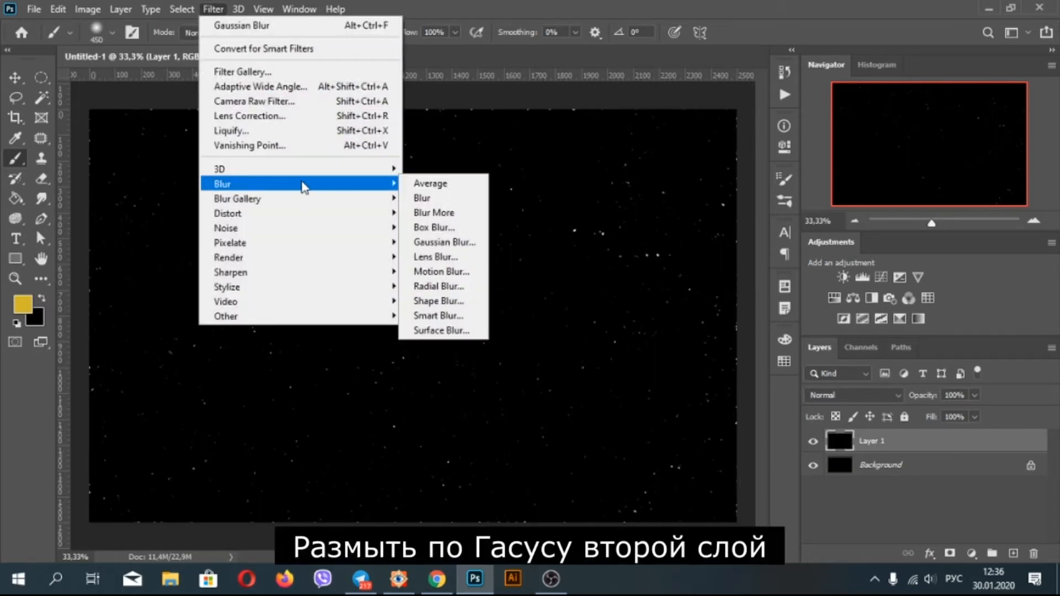
click(430, 243)
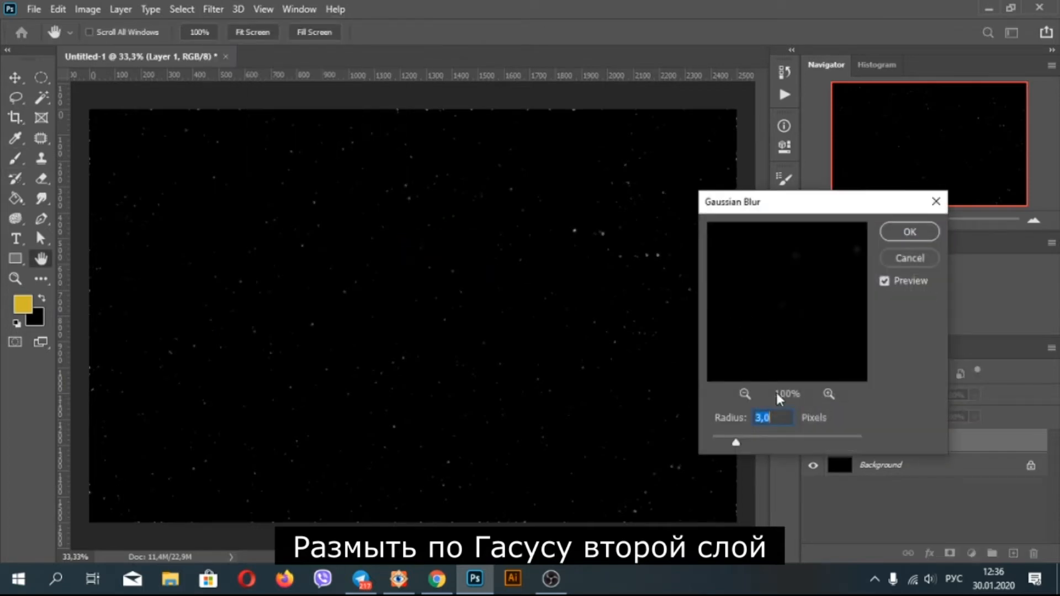
text(1)
click(901, 237)
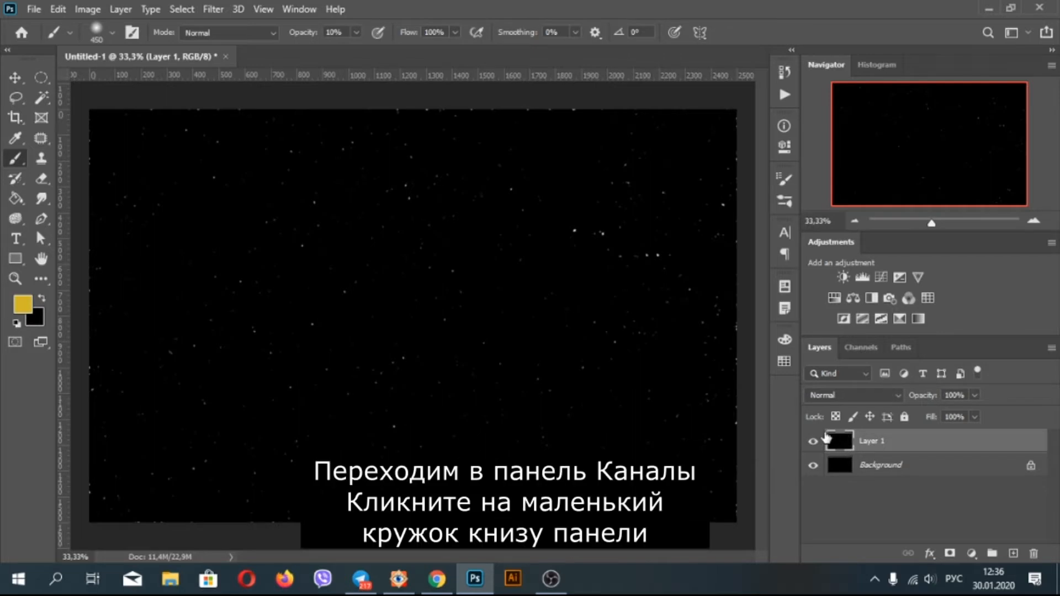
Step: Load the composite RGB channel as a selection of the stars and delete Layer 1
click(860, 345)
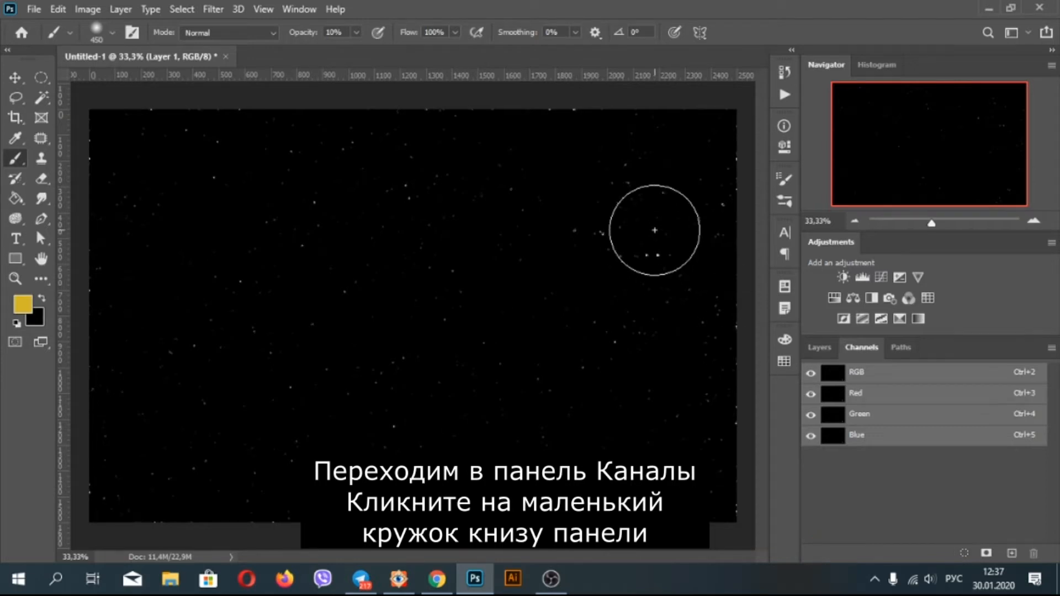
click(819, 346)
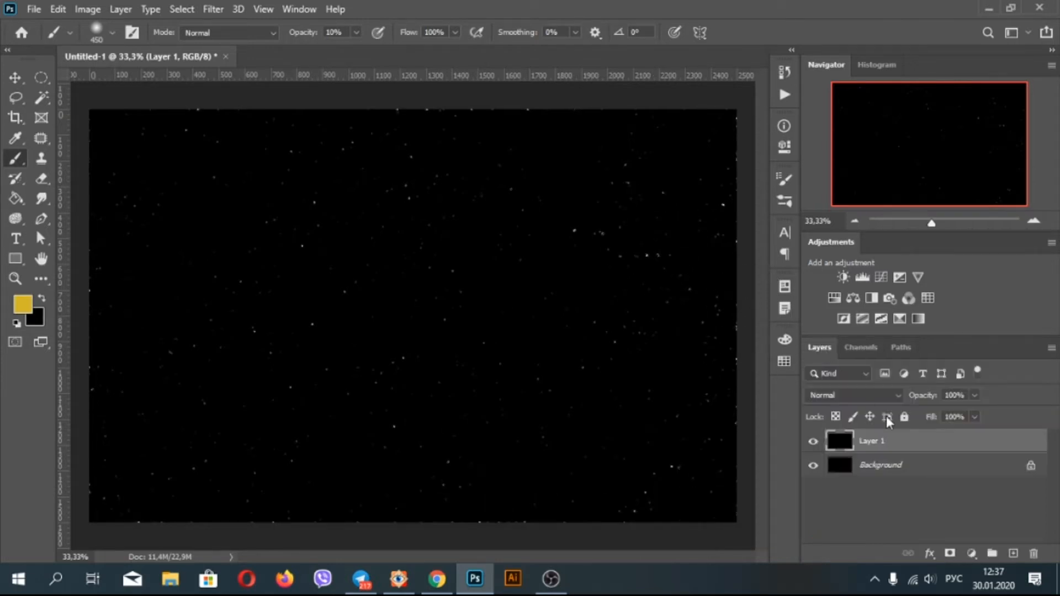
click(1034, 554)
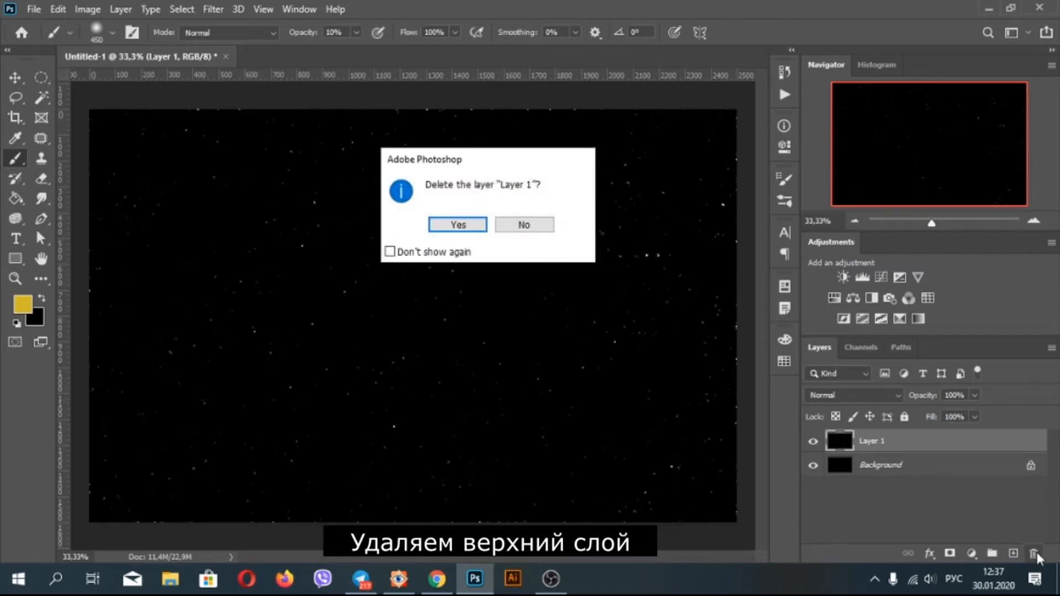
click(458, 225)
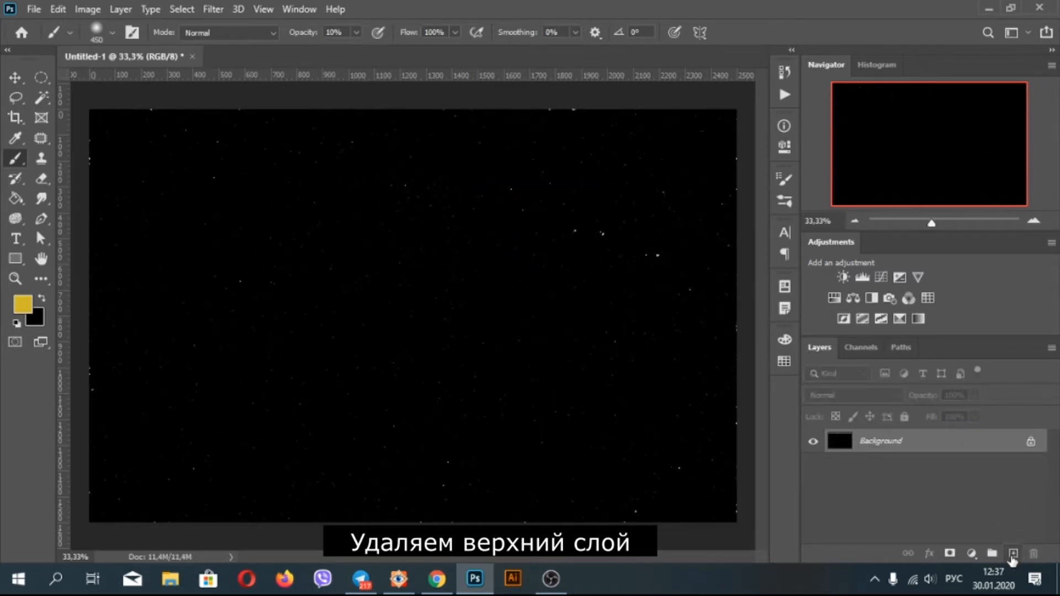
Step: Create a new layer, fill the star selection on it with white (ffffff) at 100% opacity, and deselect
click(1013, 554)
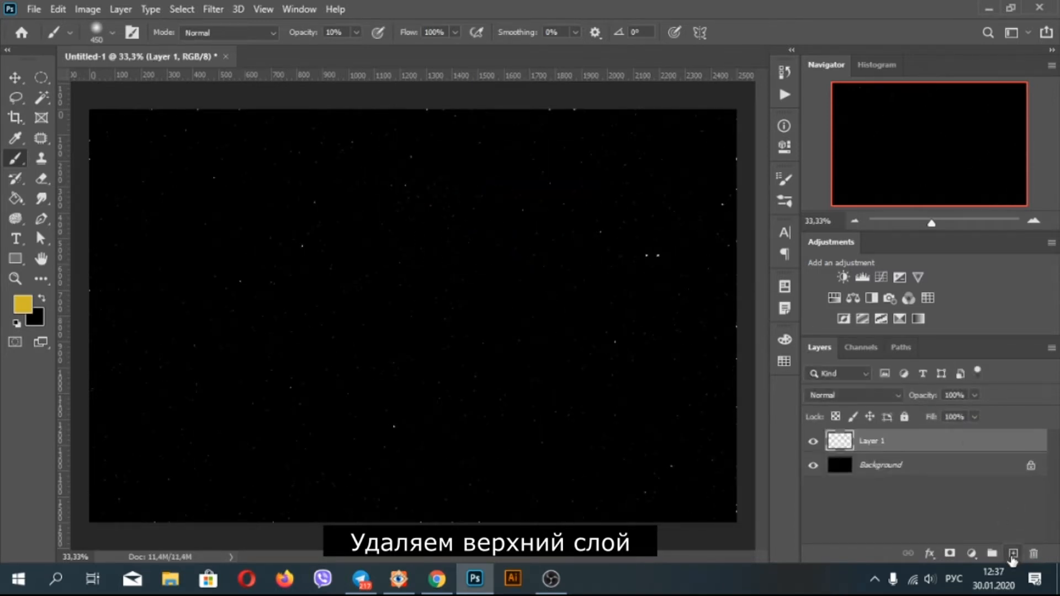
click(58, 10)
click(118, 248)
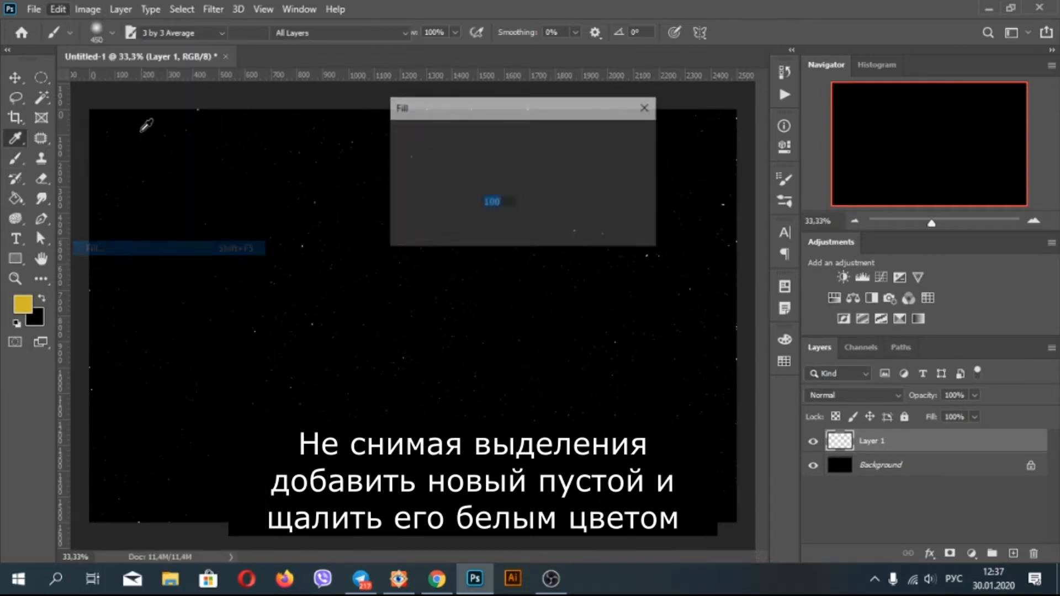
click(507, 138)
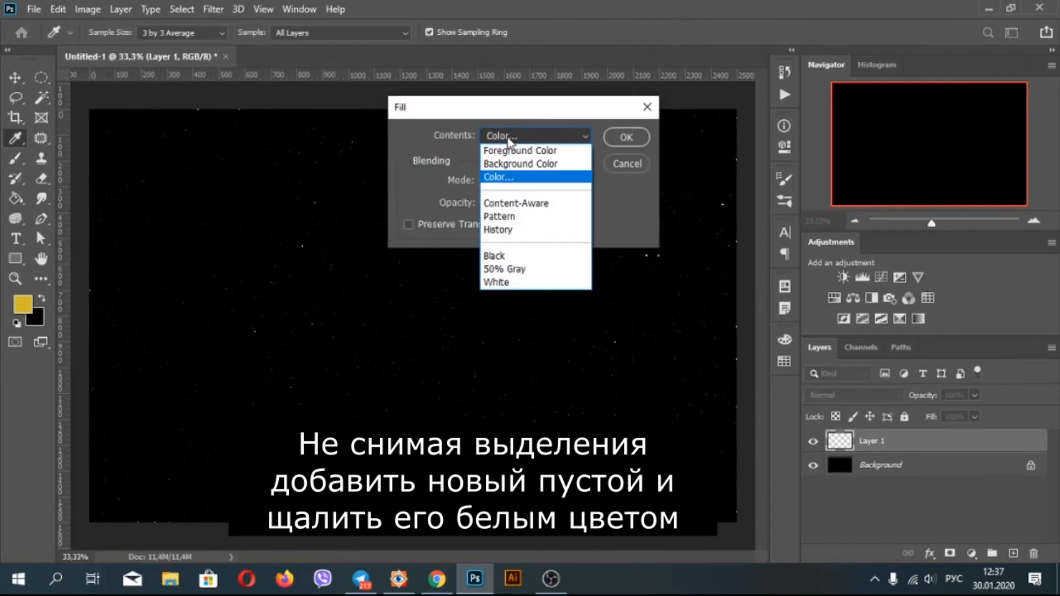
click(502, 178)
drag(688, 326, 650, 296)
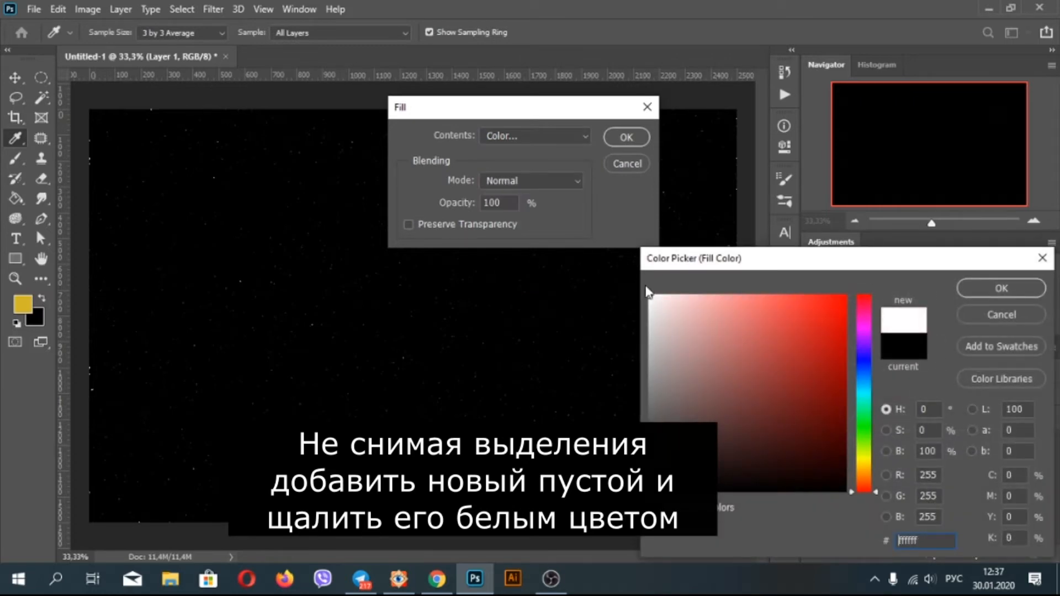
click(1001, 287)
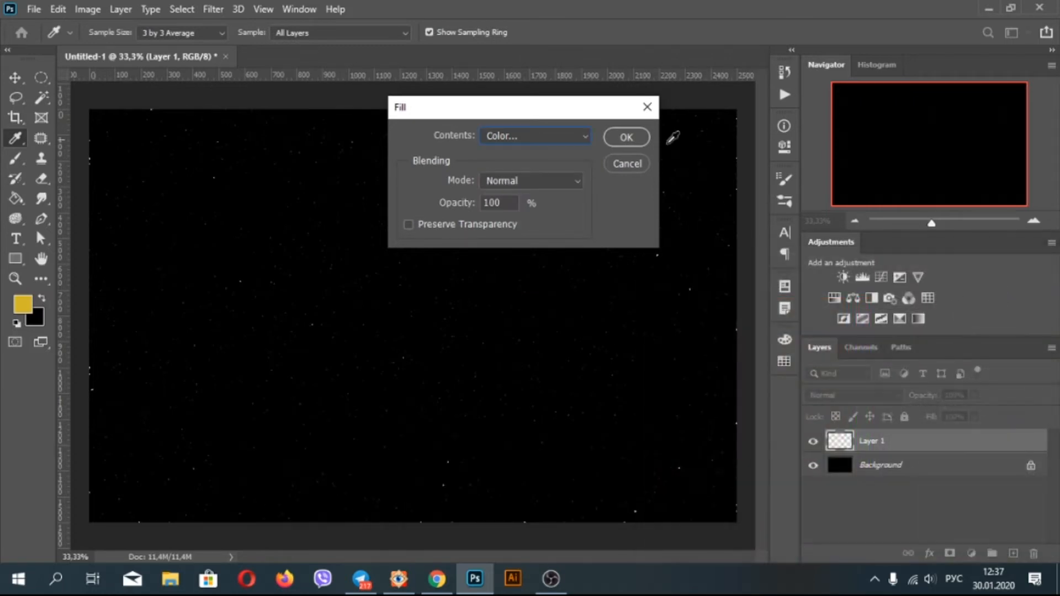
click(628, 137)
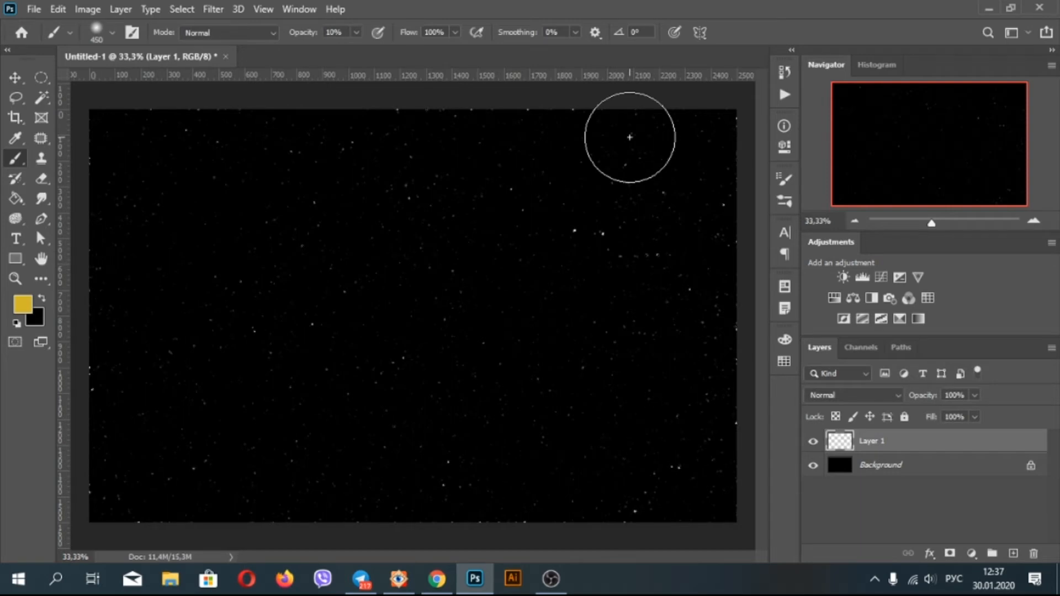
click(182, 8)
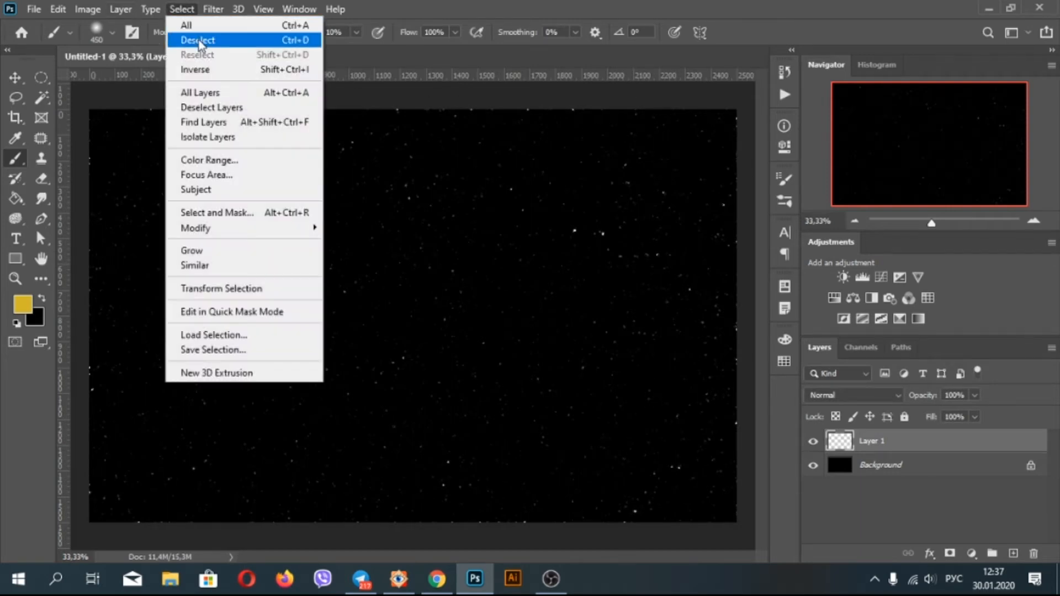
click(198, 40)
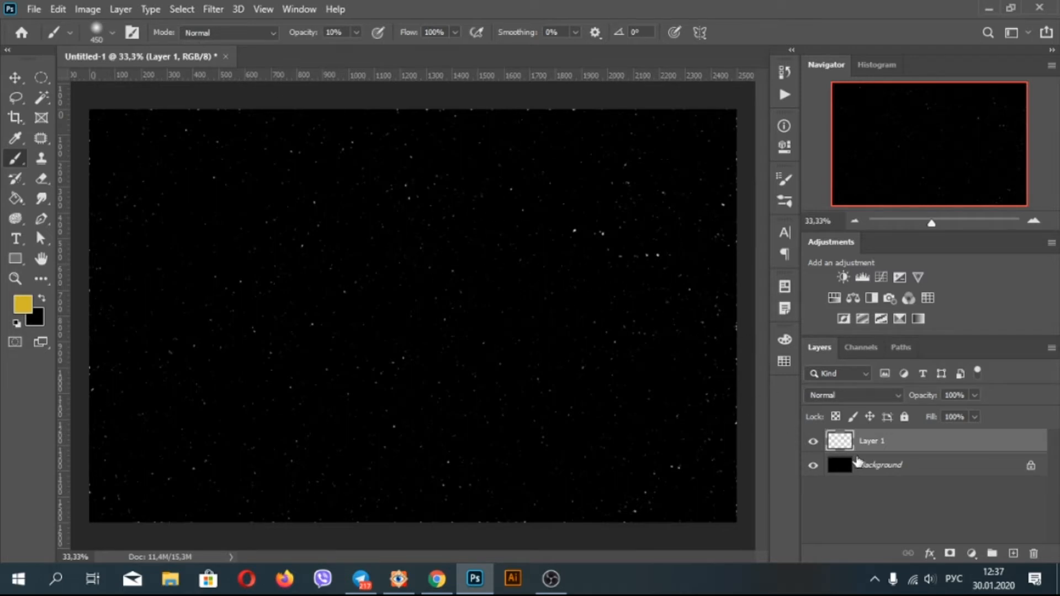
Step: Add an Outer Glow effect in white (ffffff) to the star layer, Layer 1
right_click(873, 442)
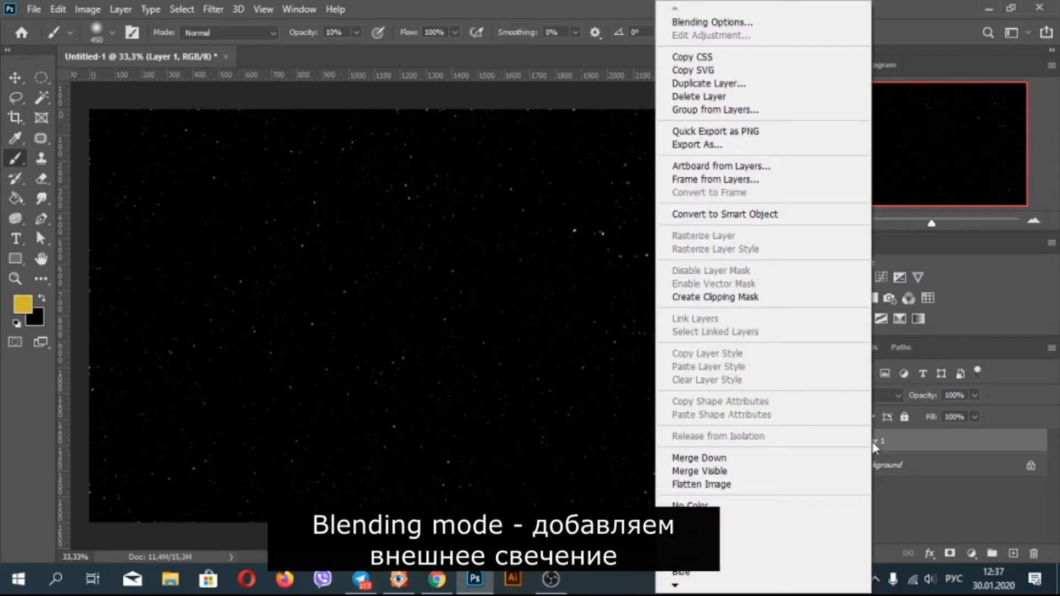
click(721, 22)
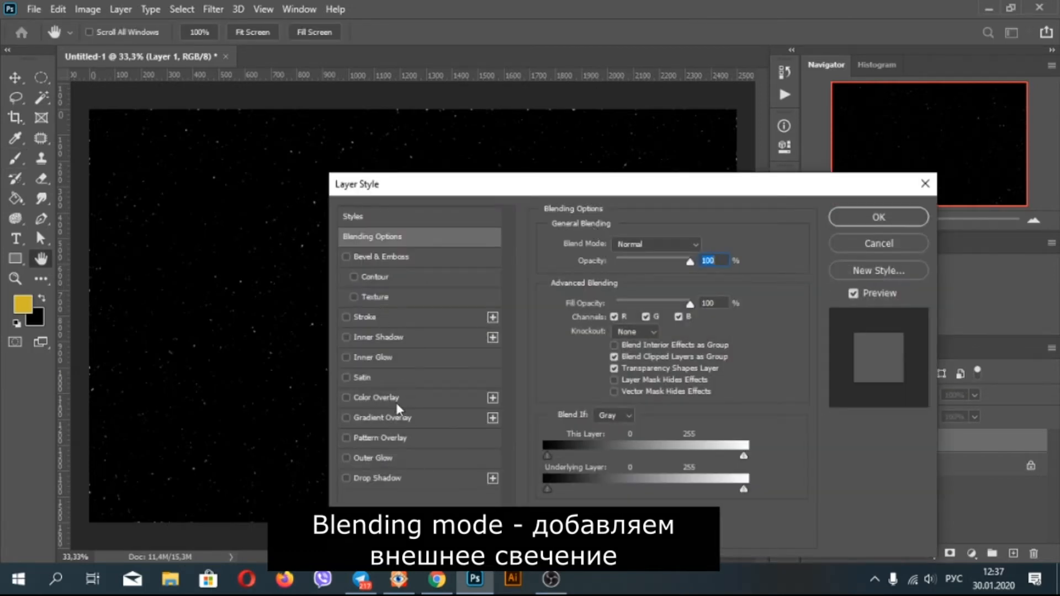
click(375, 459)
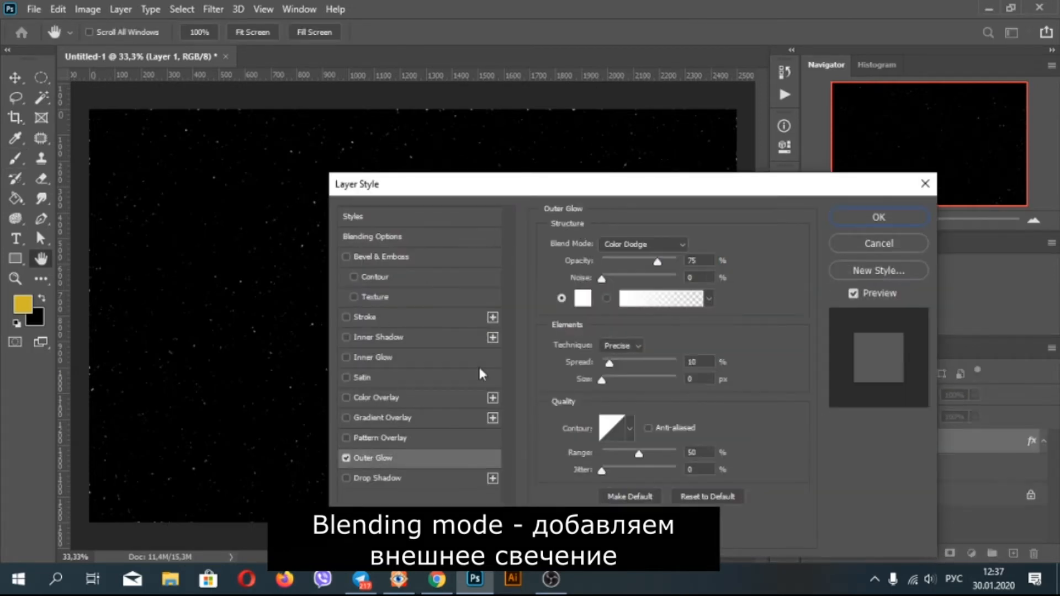
click(582, 298)
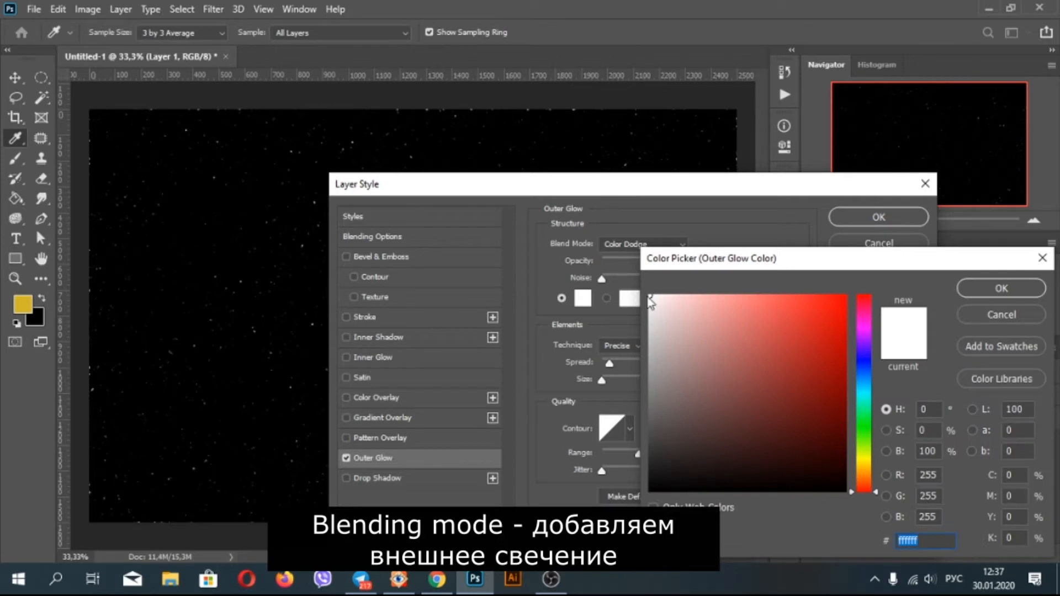
click(986, 288)
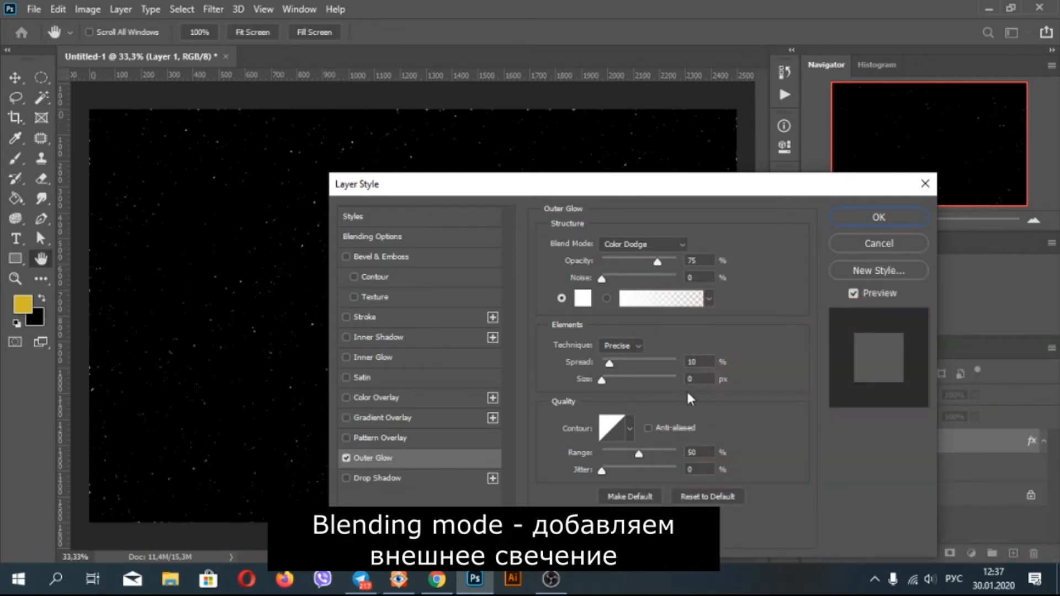
Step: Set the outer glow's spread to about 14% and its size to 3 px, and merge the visible layers
mouse_move(609, 363)
mouse_down()
mouse_move(618, 365)
mouse_move(604, 381)
mouse_up()
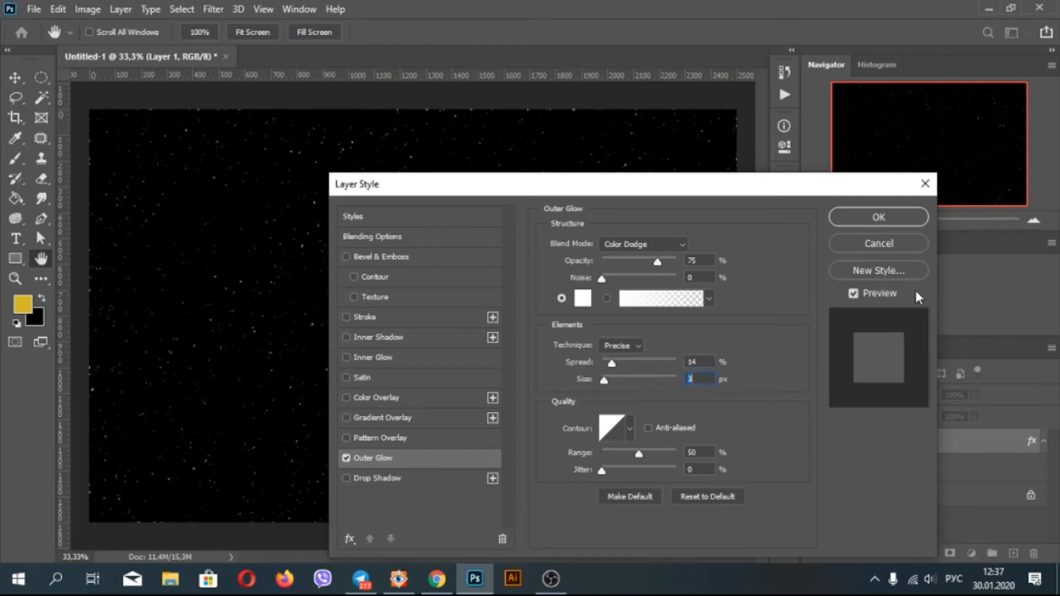
click(854, 294)
drag(611, 365, 610, 366)
click(866, 217)
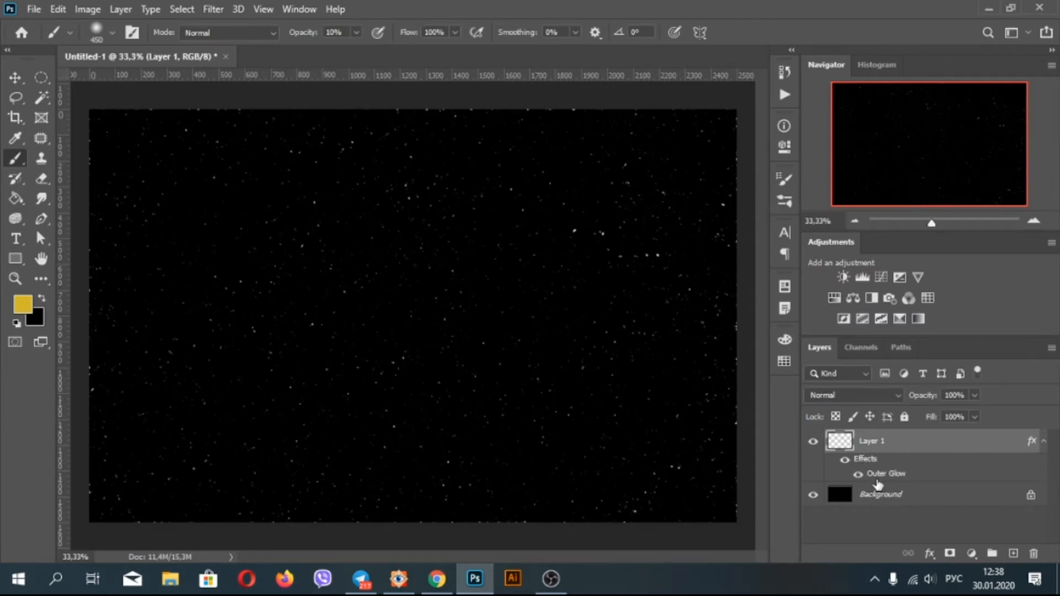
click(121, 10)
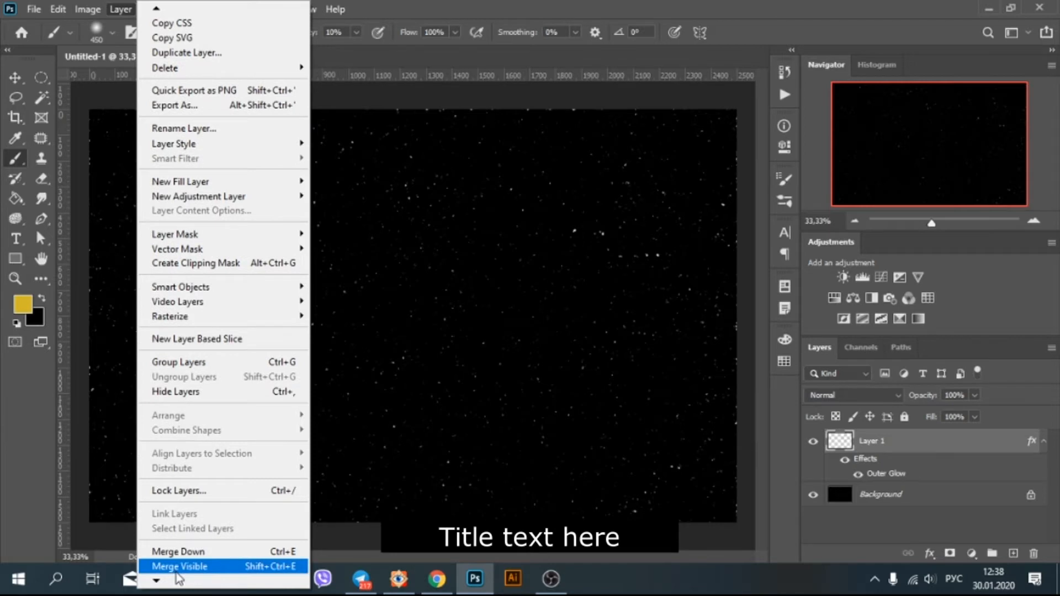
click(171, 568)
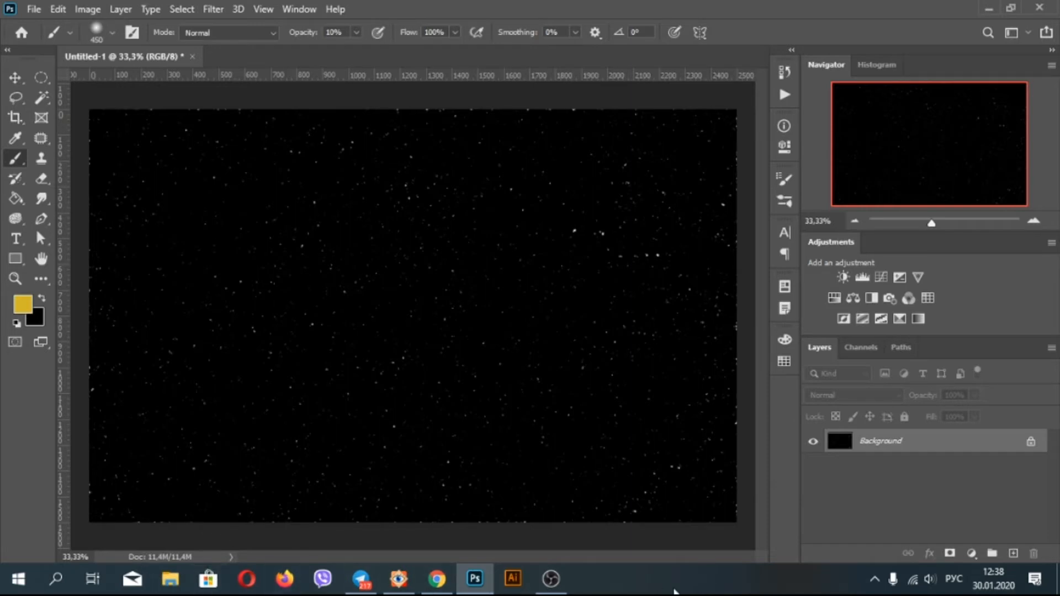
Step: Add a new layer above the merged Background and fill it with black (000000)
click(1014, 554)
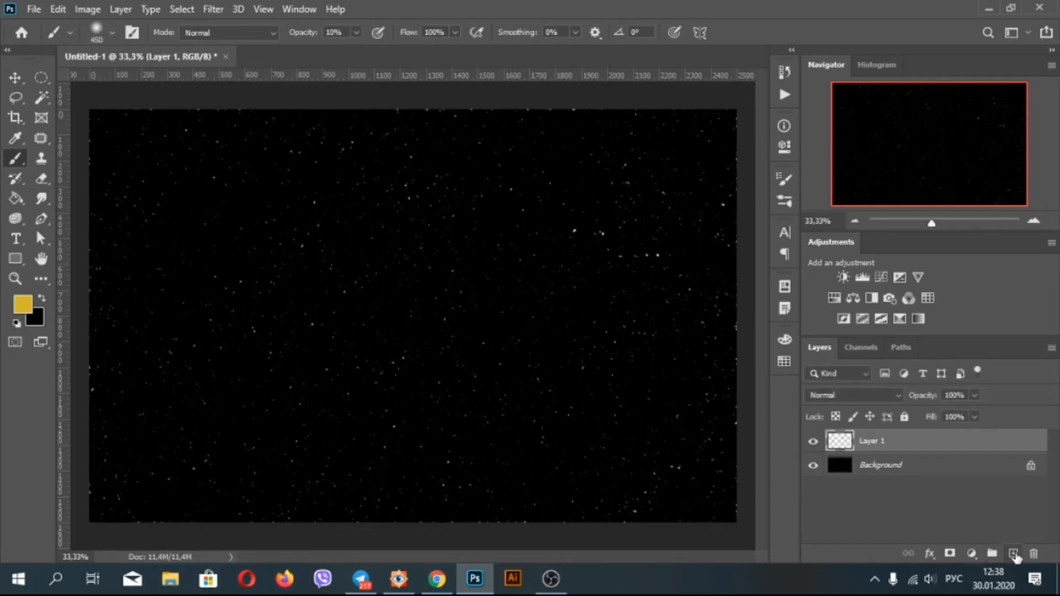
click(64, 10)
click(92, 249)
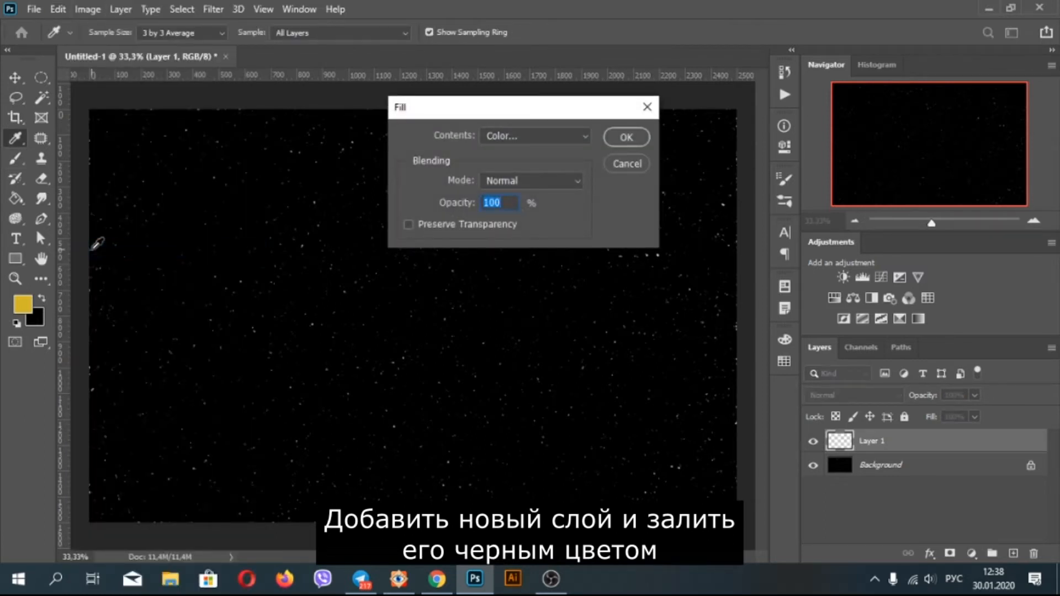
click(568, 133)
click(512, 180)
text(000000)
click(1001, 288)
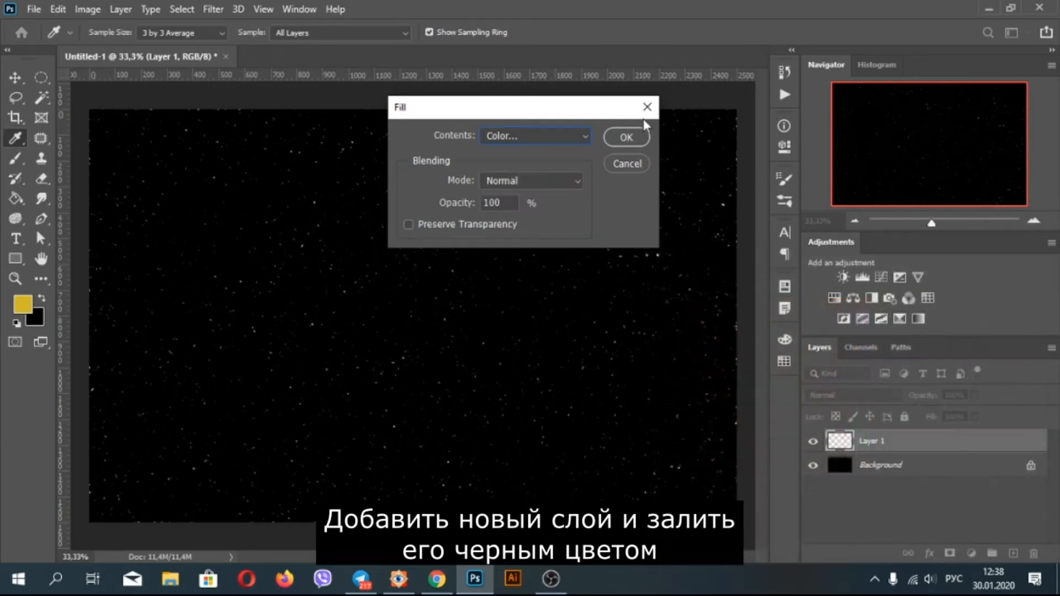
click(626, 137)
Step: Render Clouds on Layer 1 with white foreground and black background, and set the layer's blend mode to Color Dodge
click(17, 323)
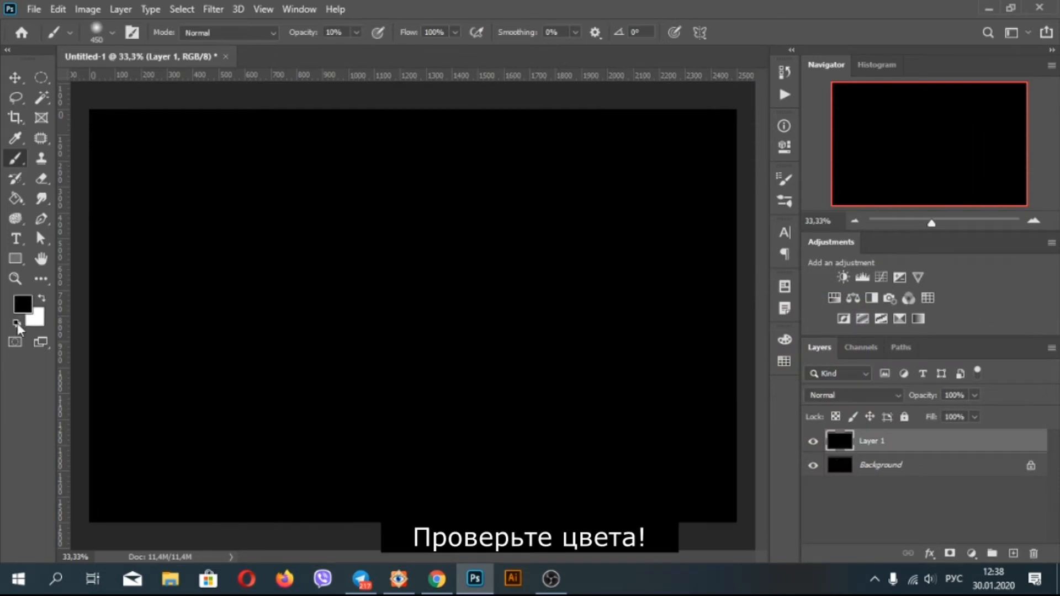
click(214, 10)
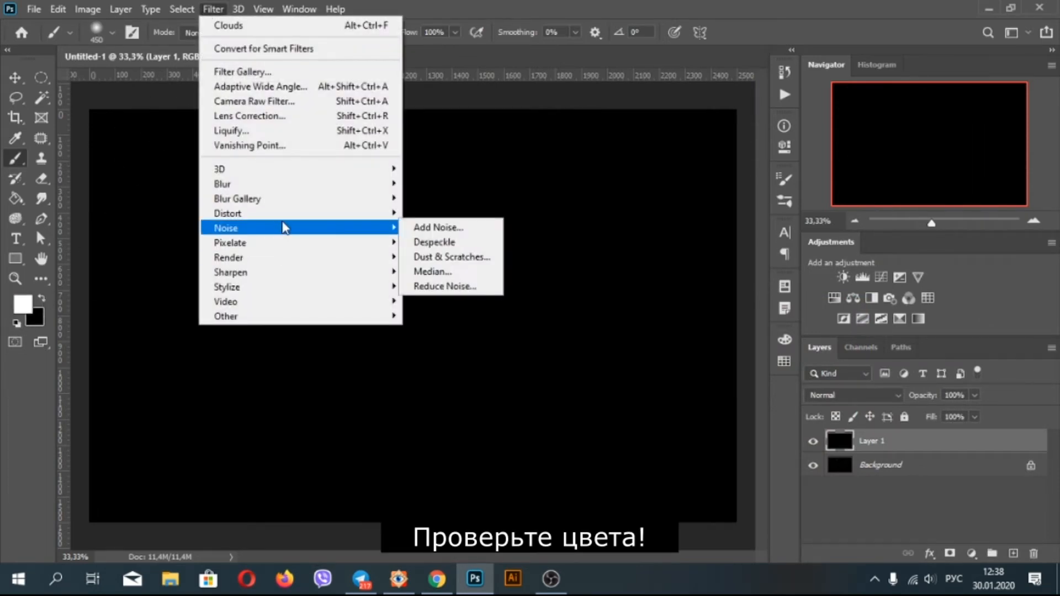
mouse_move(307, 261)
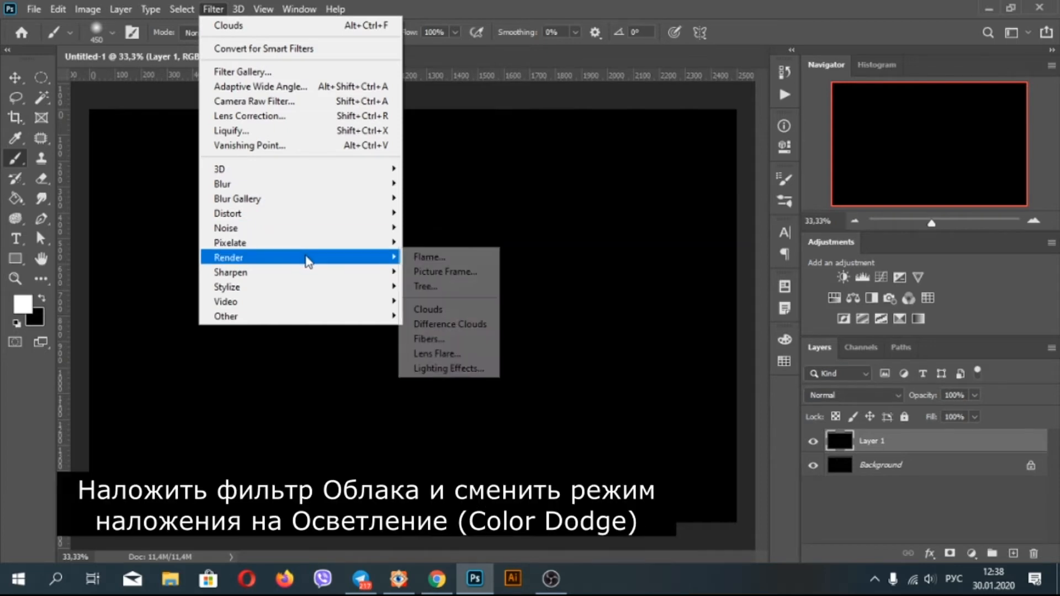
click(436, 317)
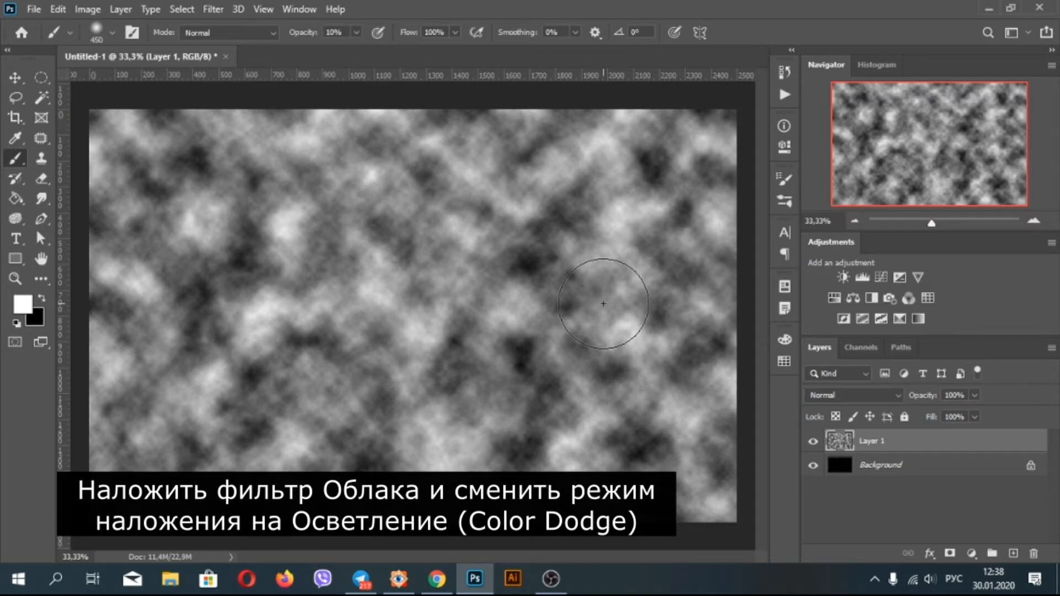
click(847, 394)
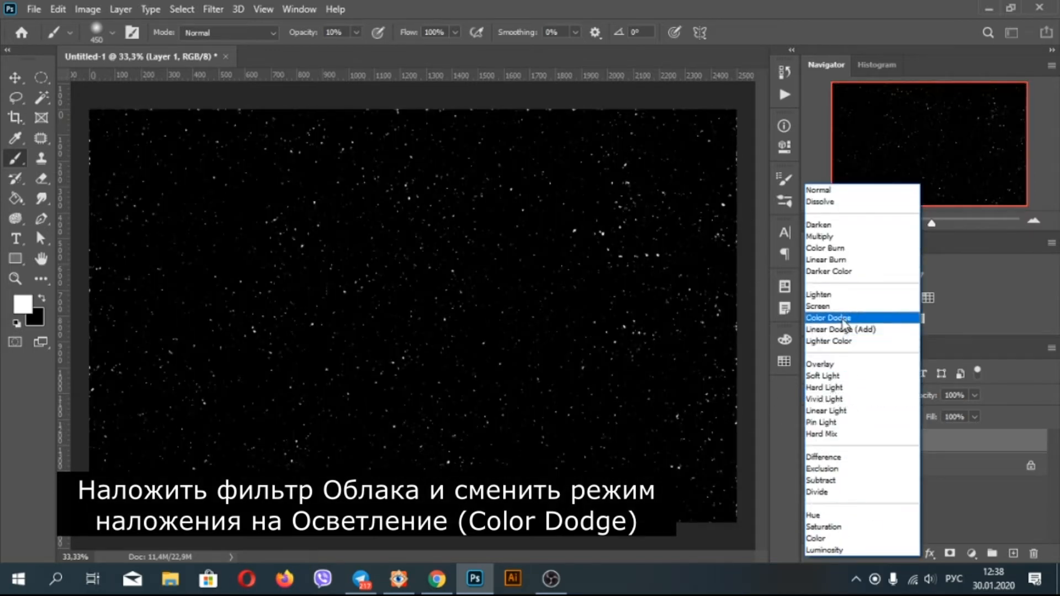
click(843, 319)
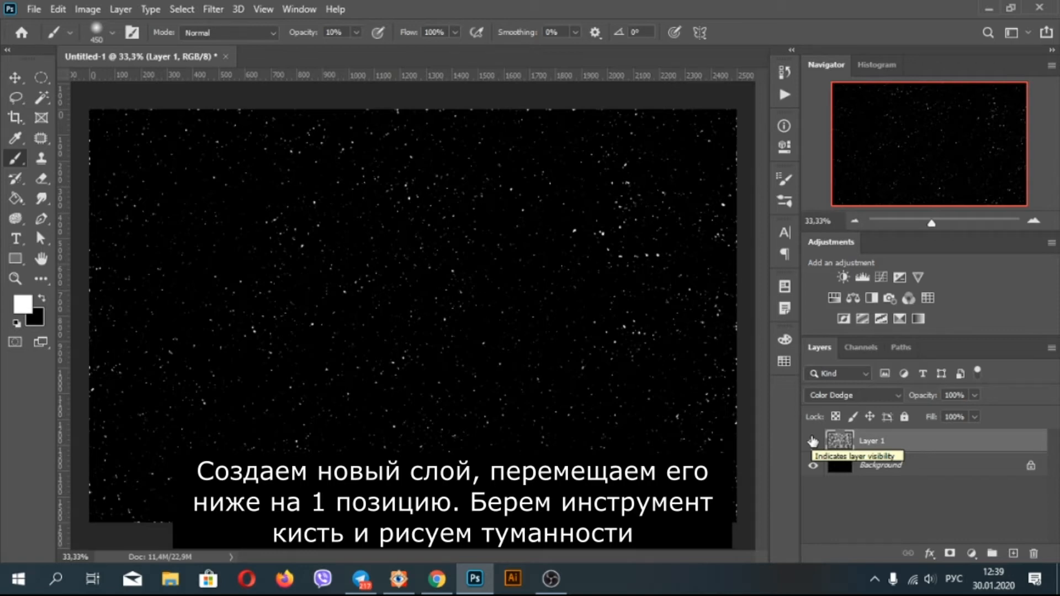
Step: Add a new layer above Layer 1 and set the foreground color to dark blue (11234c)
click(1013, 553)
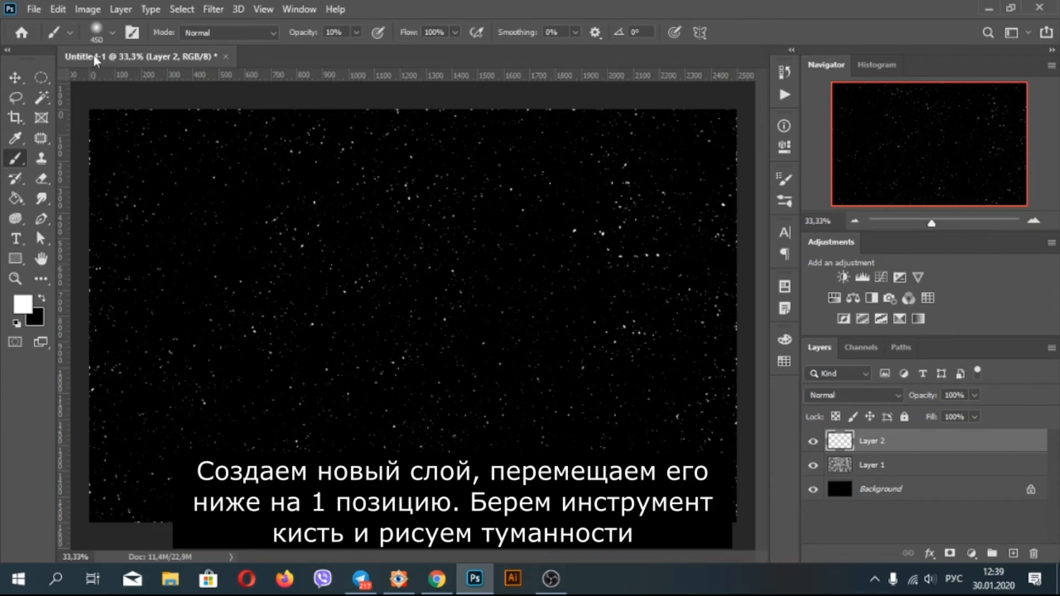
click(111, 34)
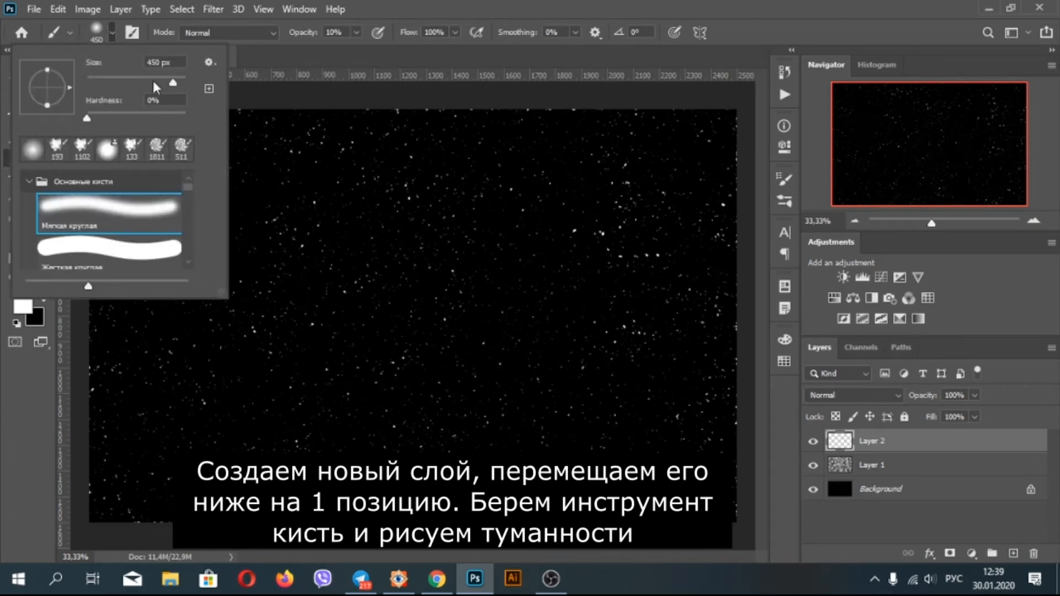
click(113, 34)
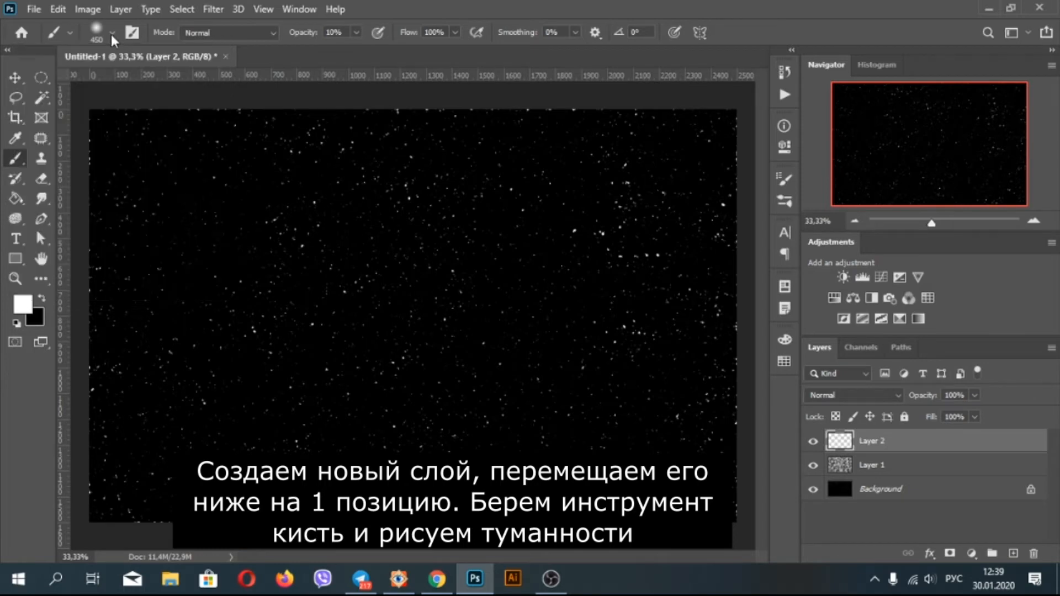
click(22, 307)
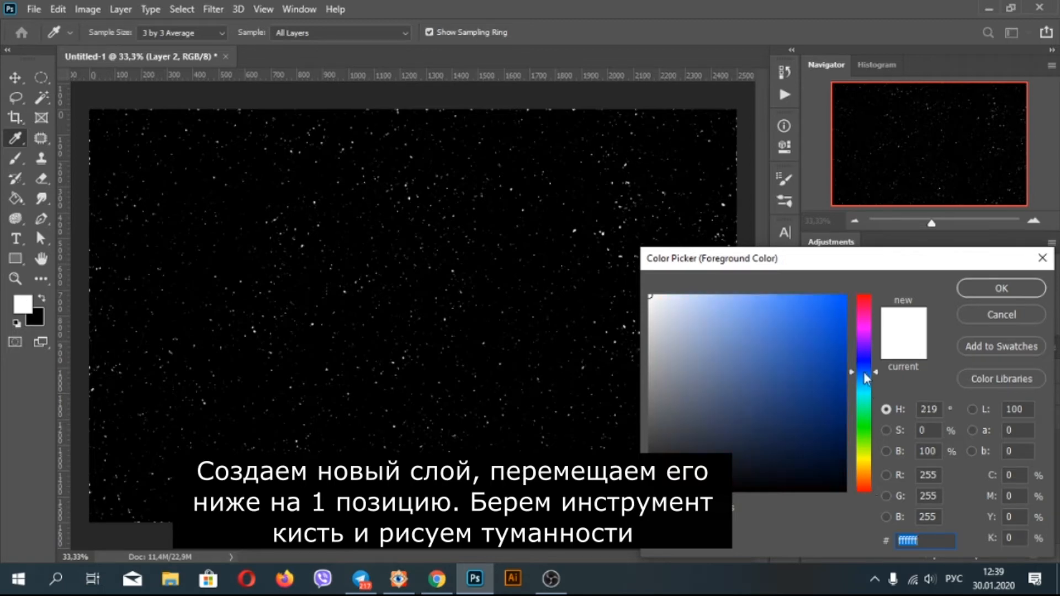
drag(805, 438, 798, 441)
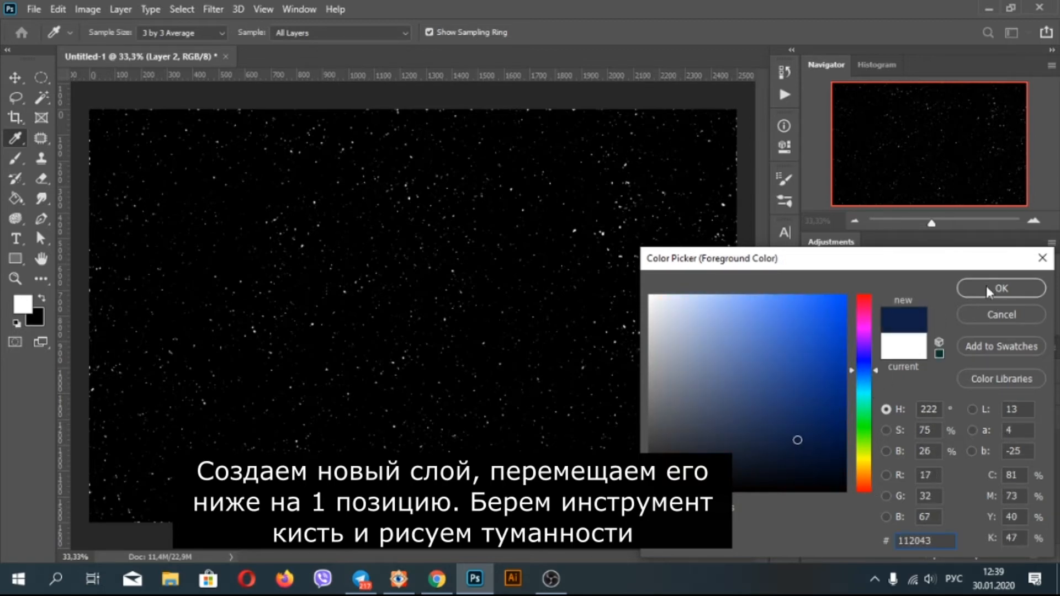
drag(802, 439, 801, 433)
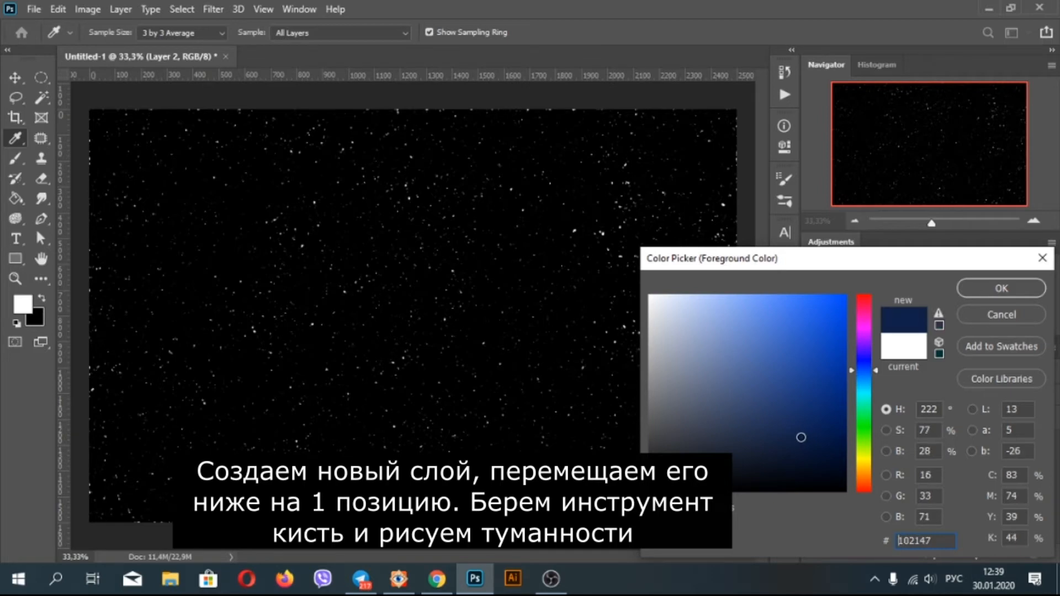
click(1001, 288)
Step: Paint faint blue nebula strokes on Layer 2 with the soft 450 px brush at 10% opacity, from the canvas's lower left across to its right side
key(b)
mouse_move(137, 326)
mouse_down()
mouse_move(180, 320)
mouse_move(153, 441)
mouse_move(224, 428)
mouse_up()
mouse_move(112, 316)
mouse_down()
mouse_move(143, 322)
mouse_move(168, 422)
mouse_move(343, 366)
mouse_move(182, 387)
mouse_move(220, 424)
mouse_move(419, 335)
mouse_up()
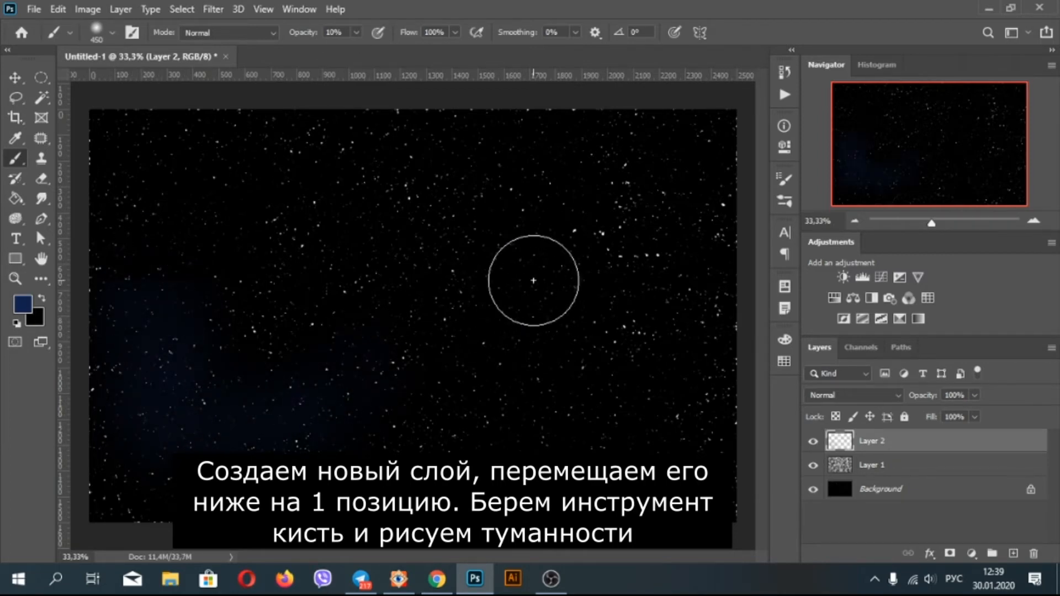
mouse_move(533, 281)
mouse_down()
mouse_move(672, 222)
mouse_move(703, 175)
mouse_move(628, 200)
mouse_move(446, 380)
mouse_move(654, 236)
mouse_move(691, 228)
mouse_move(539, 373)
mouse_move(461, 222)
mouse_move(593, 185)
mouse_move(579, 184)
mouse_move(479, 343)
mouse_move(417, 398)
mouse_up()
mouse_move(428, 317)
mouse_down()
mouse_move(246, 435)
mouse_move(614, 382)
mouse_move(714, 259)
mouse_move(669, 395)
mouse_up()
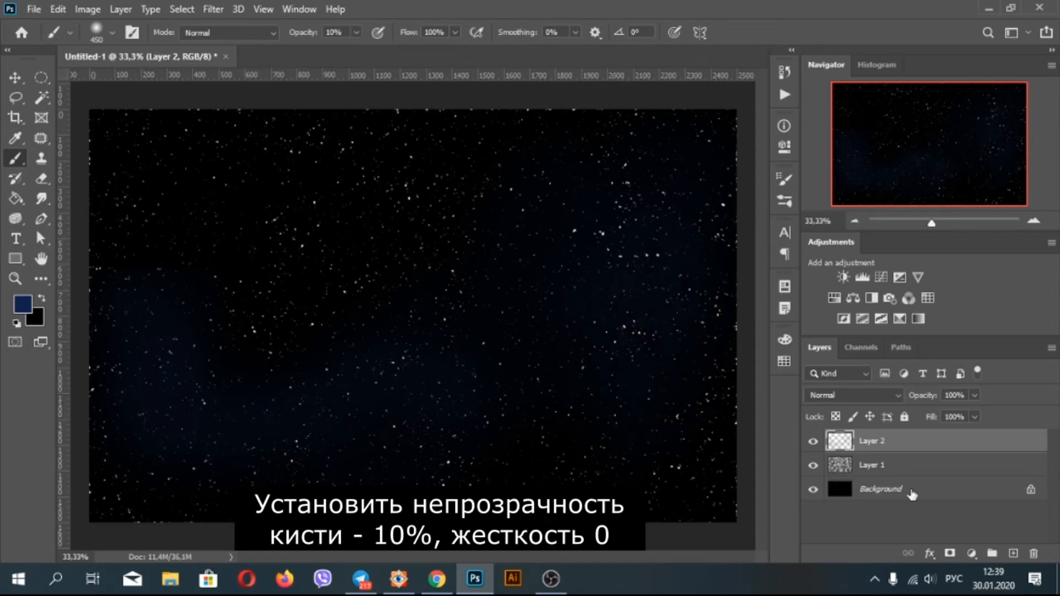
Step: Move Layer 2 below Layer 1 and extend the blue nebula with more strokes at the right and lower middle of the canvas
drag(883, 446, 882, 474)
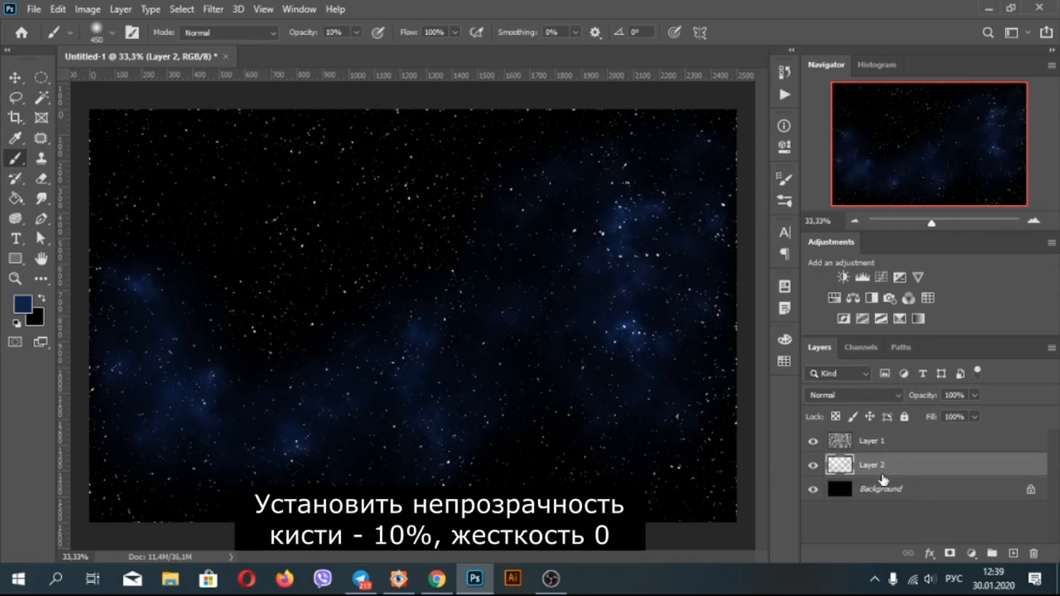
mouse_move(657, 217)
mouse_down()
mouse_move(665, 160)
mouse_move(592, 273)
mouse_up()
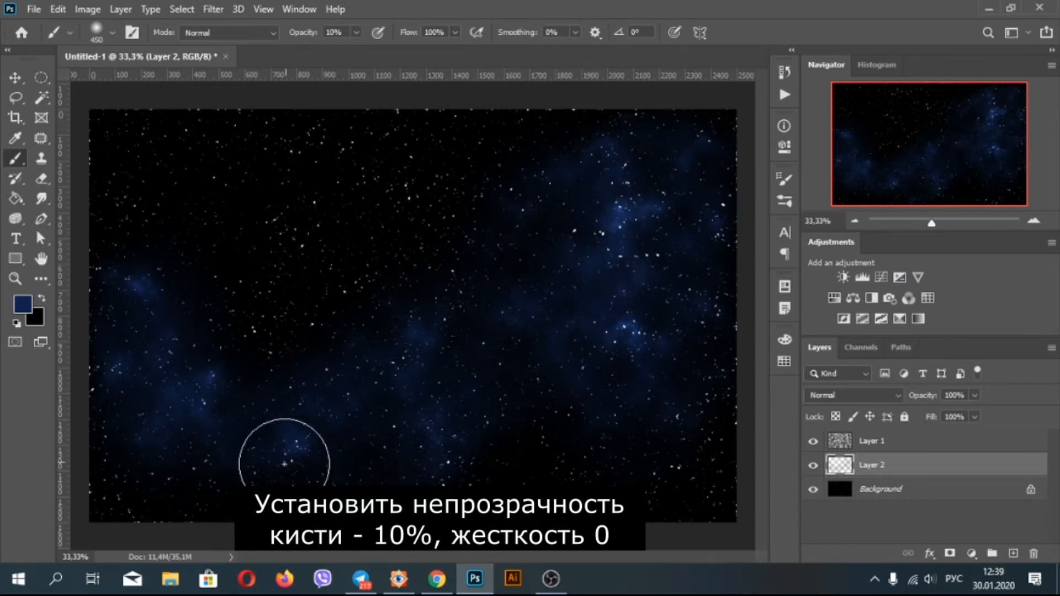
mouse_move(351, 448)
mouse_down()
mouse_move(335, 336)
mouse_move(370, 281)
mouse_up()
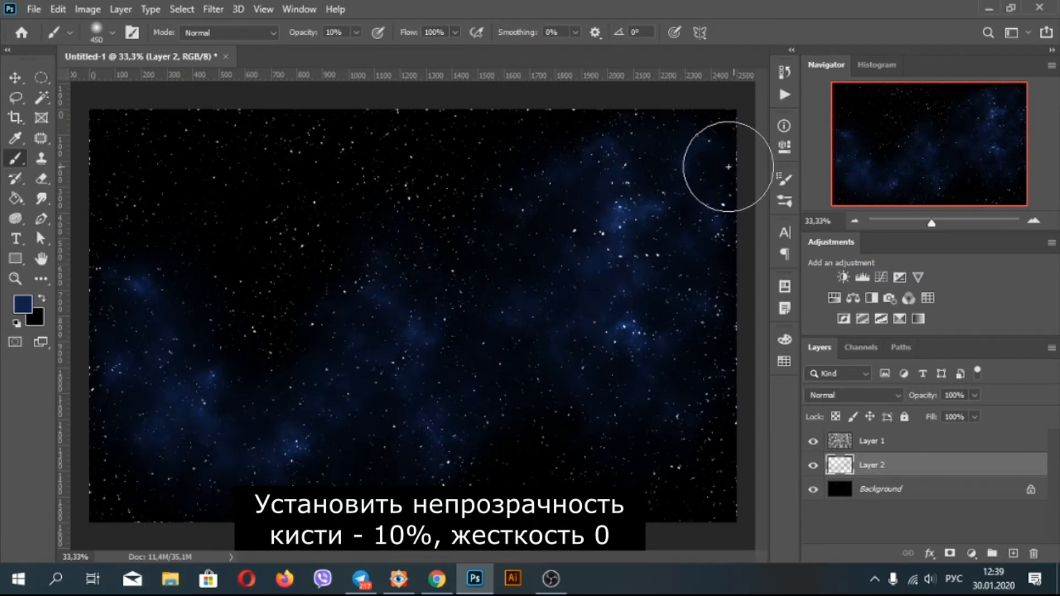
Step: Set the foreground color to dark purple (30114c) and paint purple nebula strokes diagonally across the middle of the sky
click(27, 304)
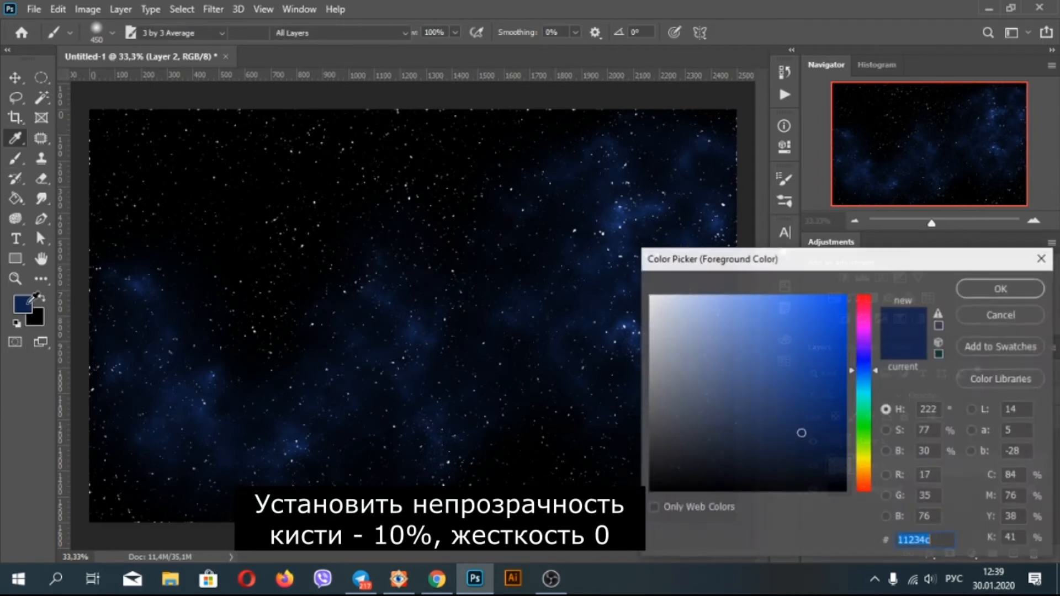
drag(881, 376, 879, 343)
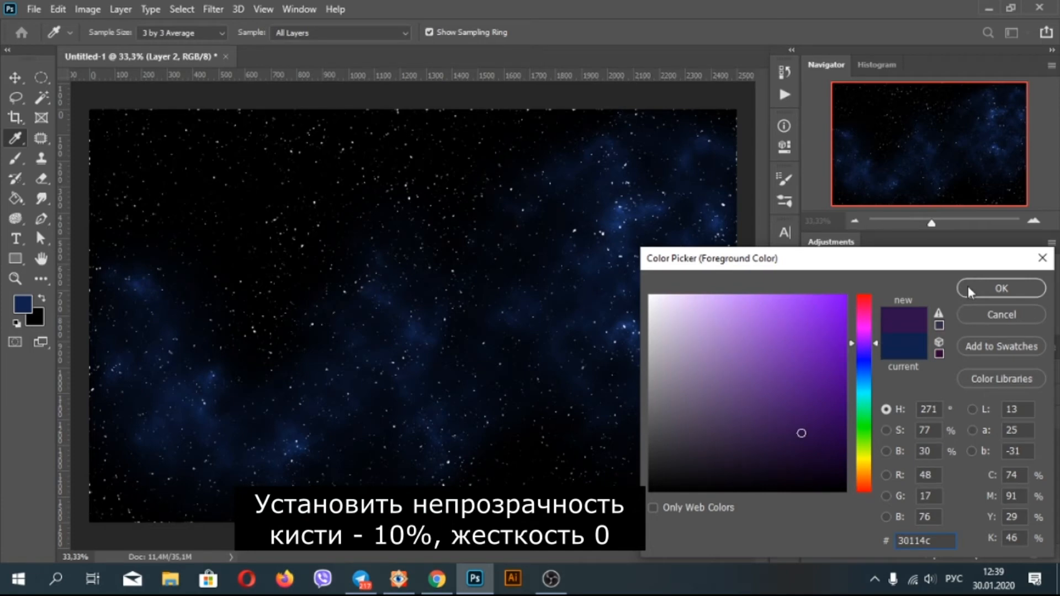
click(1002, 288)
mouse_move(575, 259)
mouse_down()
mouse_move(544, 305)
mouse_move(674, 258)
mouse_move(627, 252)
mouse_move(537, 469)
mouse_move(581, 427)
mouse_move(361, 467)
mouse_move(535, 398)
mouse_move(589, 406)
mouse_move(191, 442)
mouse_move(293, 336)
mouse_move(390, 275)
mouse_move(73, 375)
mouse_move(181, 270)
mouse_move(351, 272)
mouse_move(152, 371)
mouse_move(199, 268)
mouse_move(317, 309)
mouse_move(40, 355)
mouse_move(167, 213)
mouse_move(430, 224)
mouse_move(365, 336)
mouse_move(356, 383)
mouse_up()
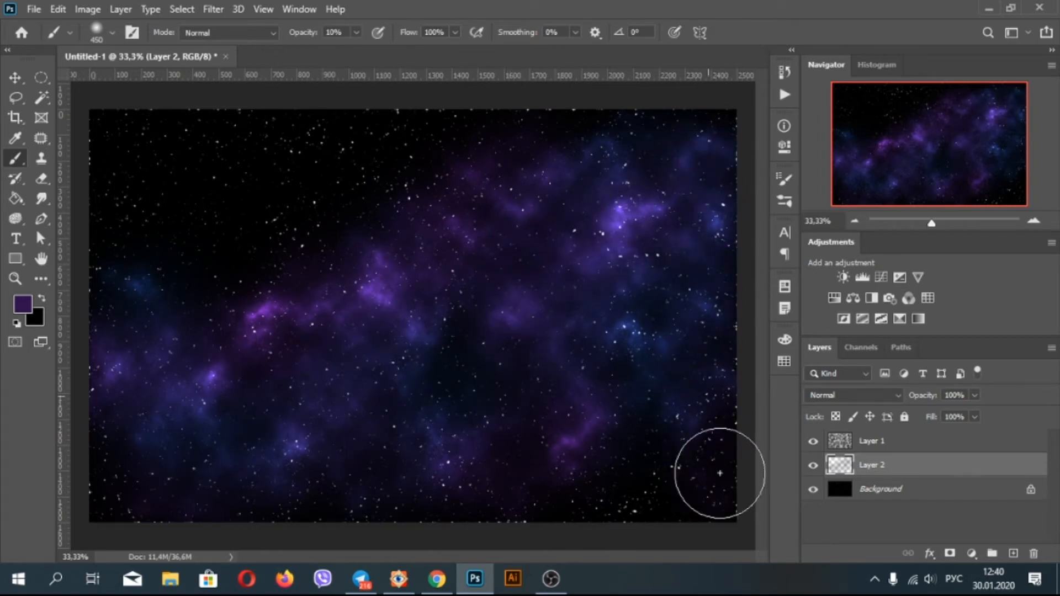
Step: Set the foreground color to magenta-purple (42114c) and brush it over the lower nebula, the dark upper-left sky and the center
click(22, 303)
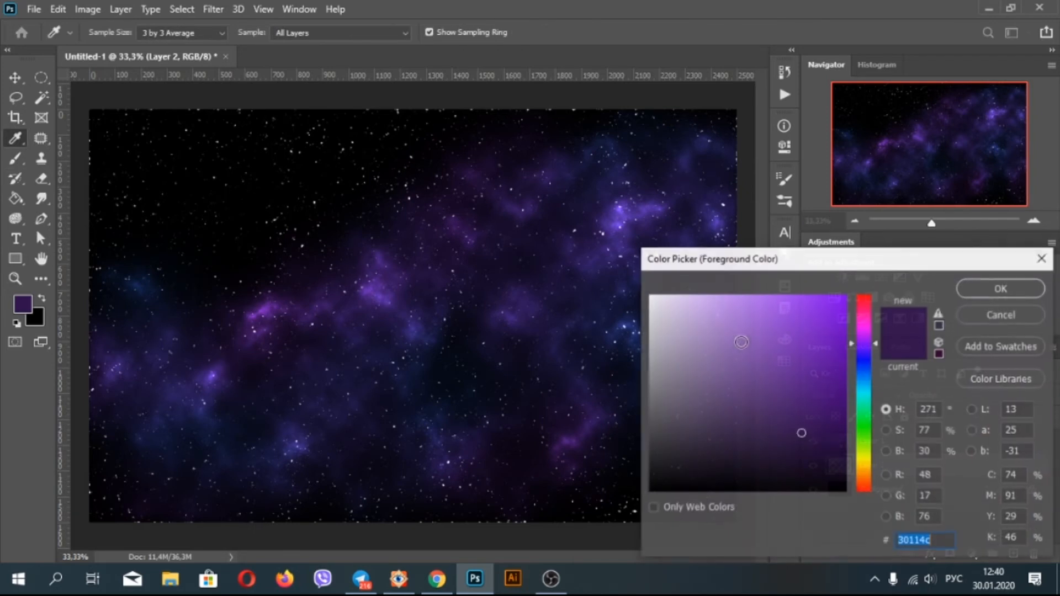
click(872, 342)
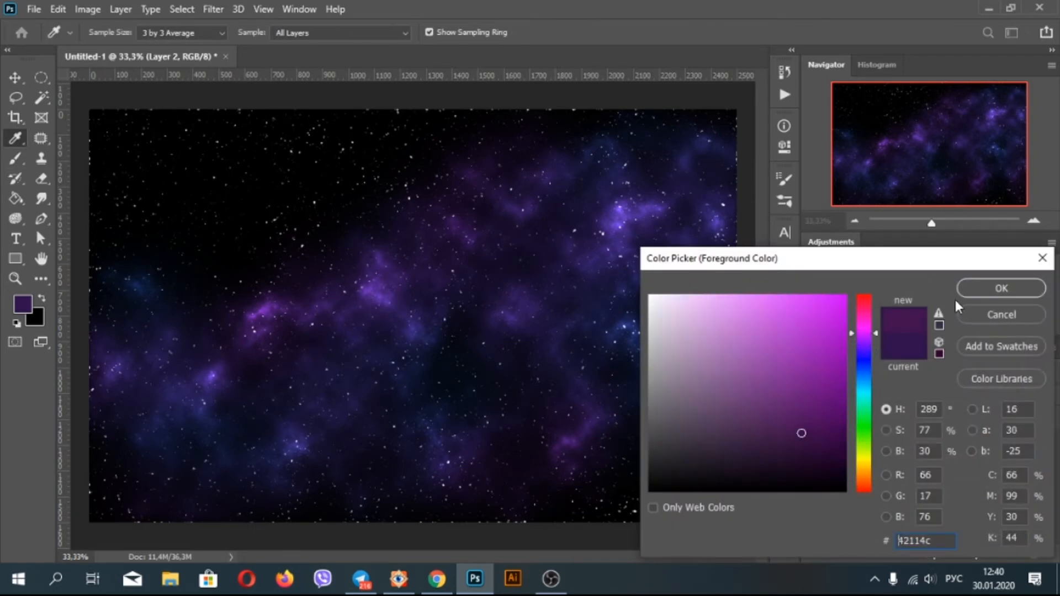
click(977, 289)
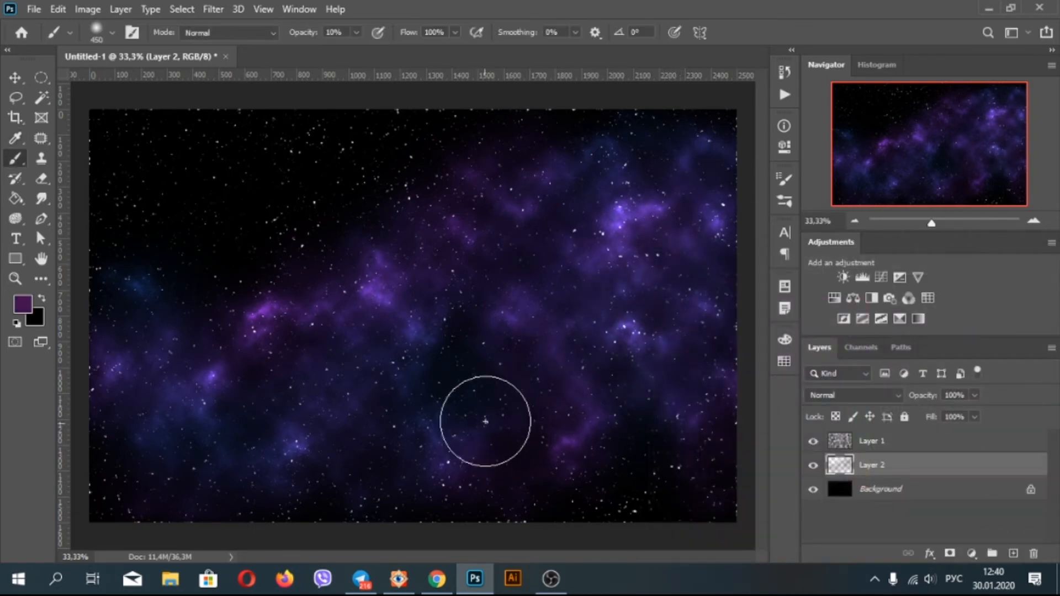
drag(276, 479, 272, 447)
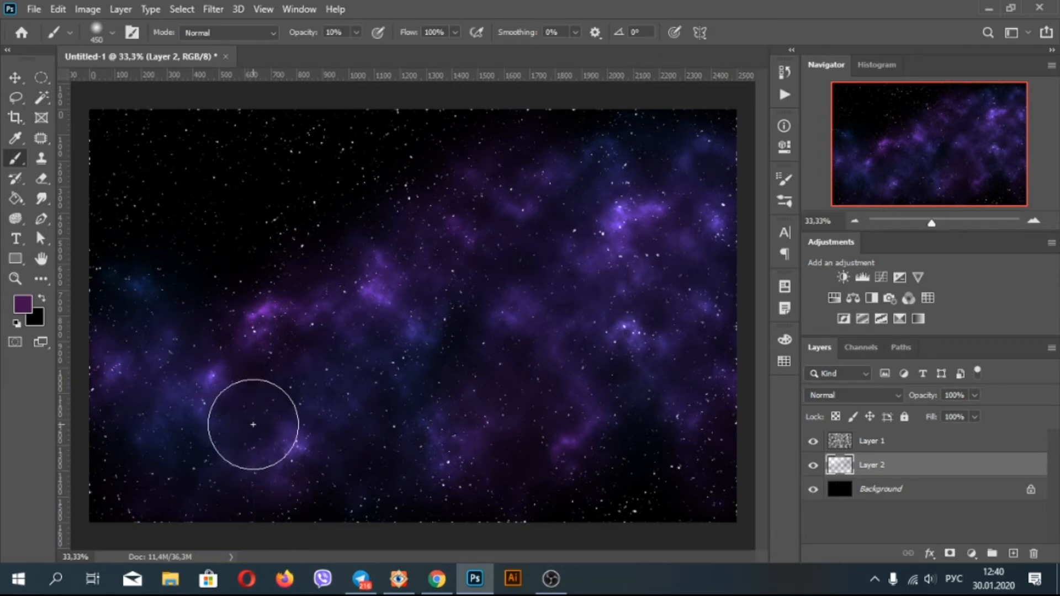
mouse_move(215, 231)
mouse_down()
mouse_move(273, 195)
mouse_move(338, 176)
mouse_move(296, 229)
mouse_move(201, 213)
mouse_up()
drag(386, 237, 423, 302)
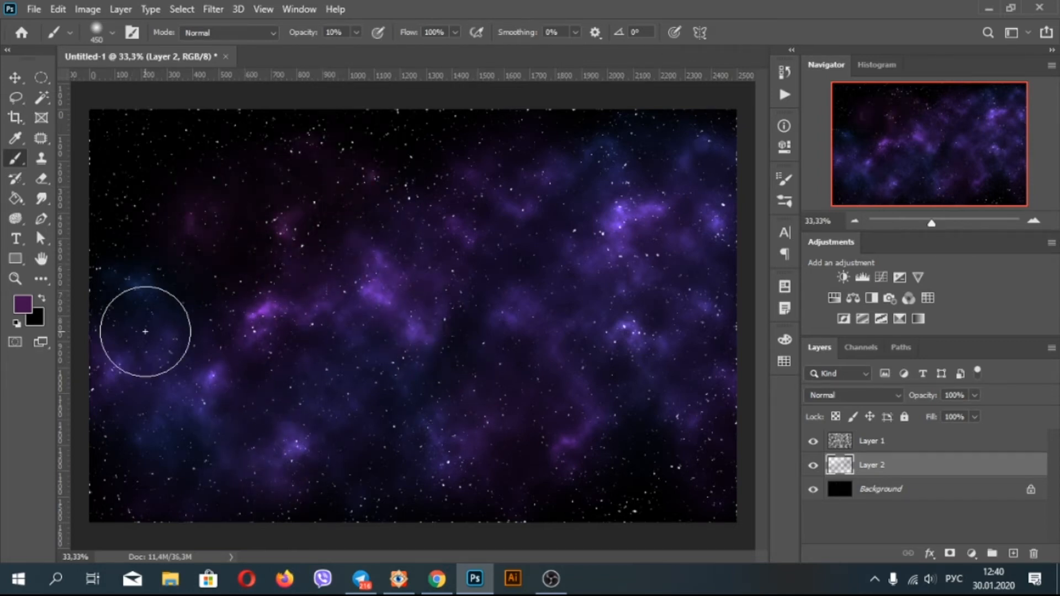
Step: Set the foreground color to dark pink (6c1349) and dab pink patches over the center, right, lower-left and upper parts of the nebula
click(22, 304)
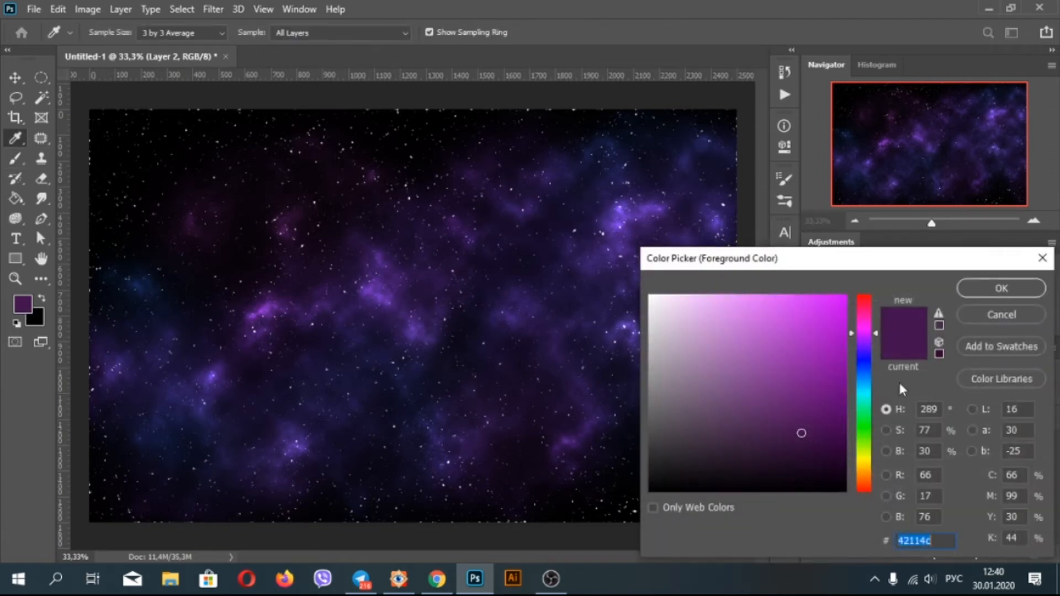
drag(881, 329, 873, 314)
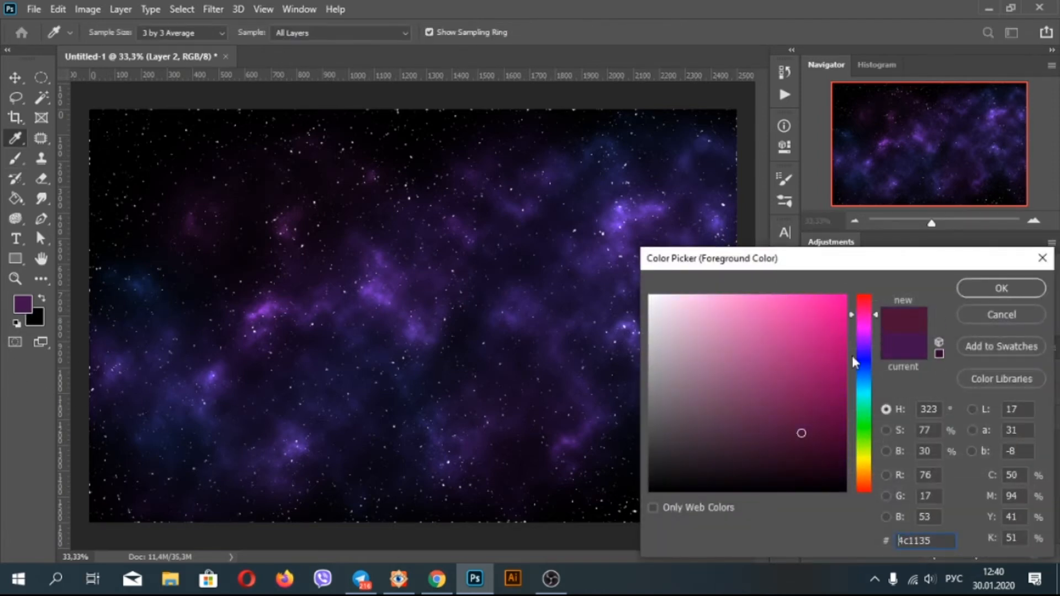
click(812, 415)
click(1002, 287)
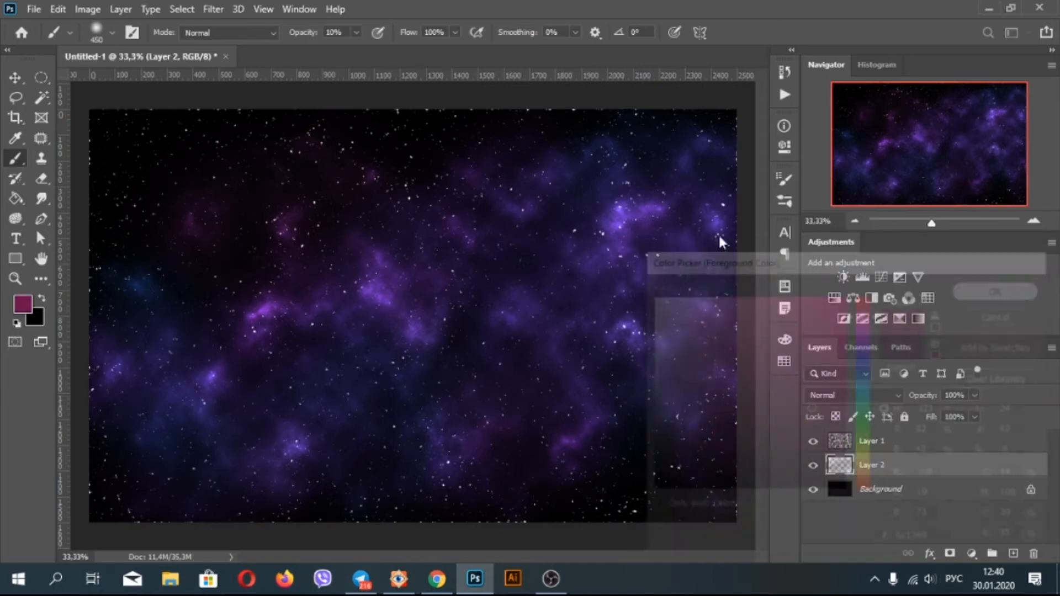
click(619, 334)
click(533, 318)
click(476, 330)
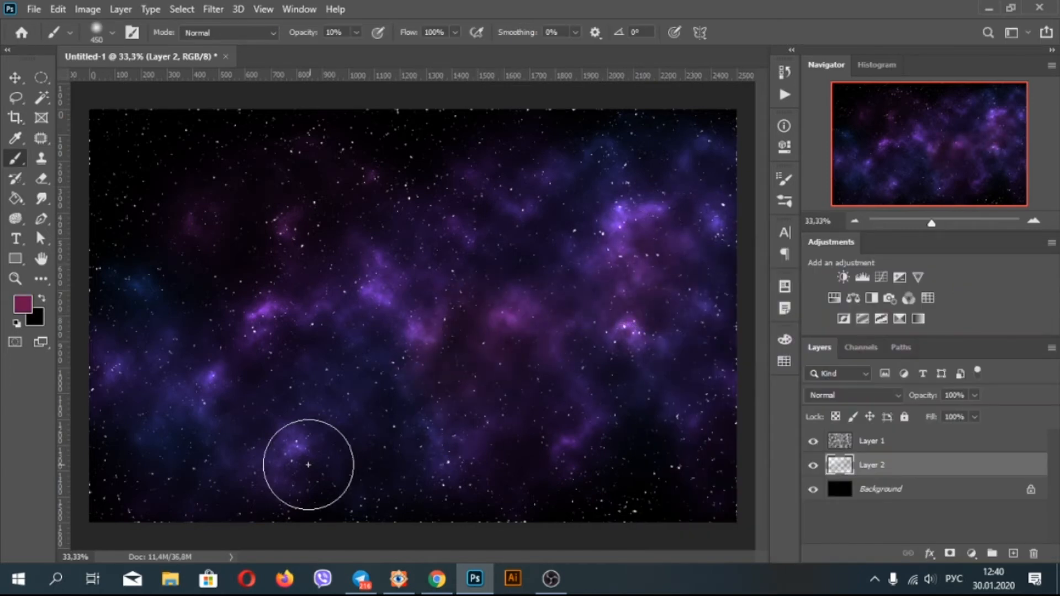
click(218, 391)
click(320, 459)
click(117, 472)
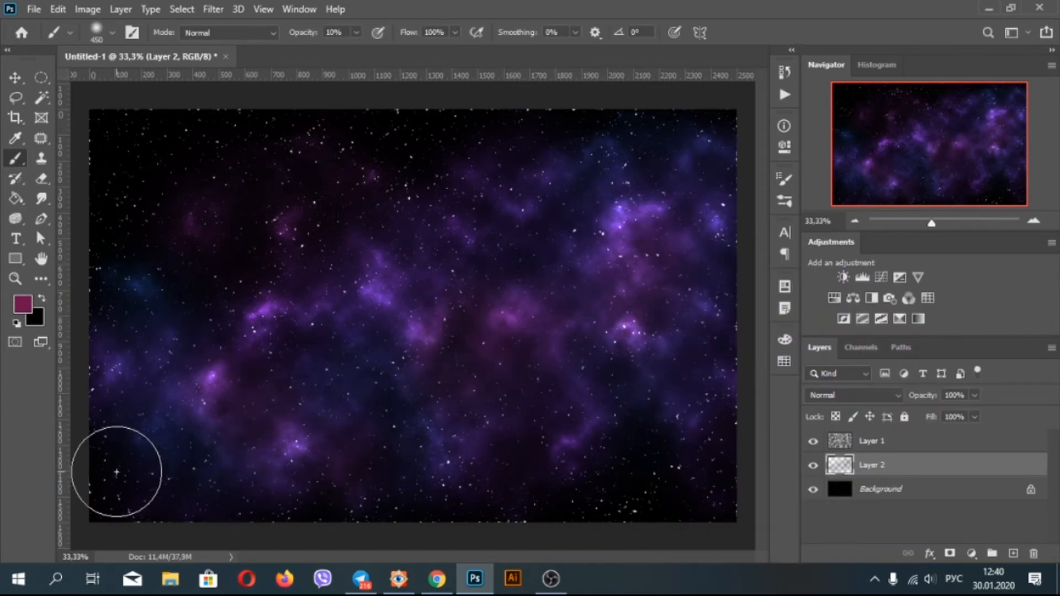
click(353, 243)
click(409, 176)
click(634, 174)
click(568, 290)
click(554, 361)
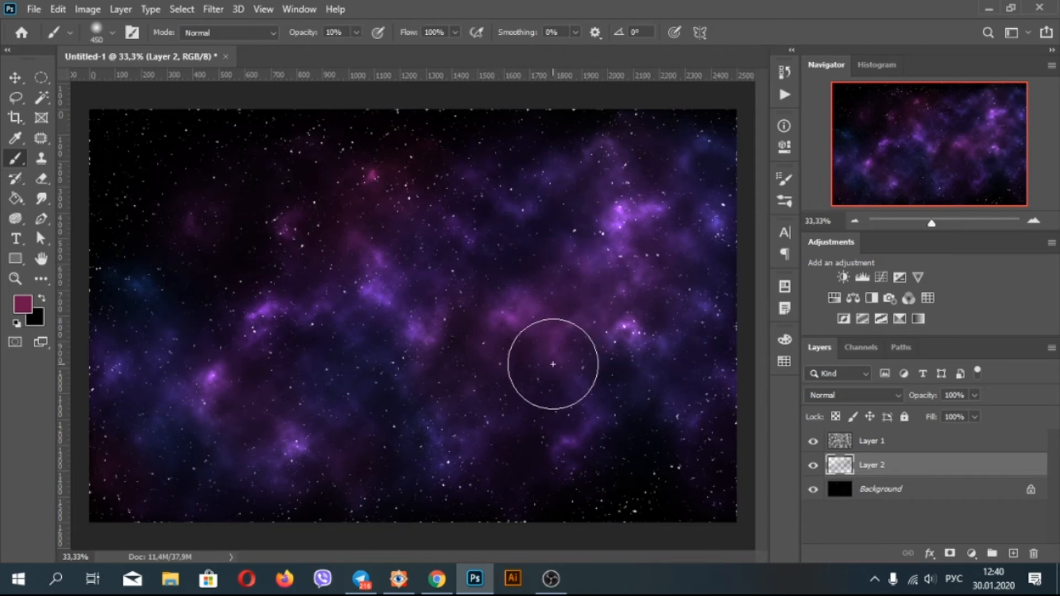
Step: Set the foreground color to teal (13676c) and dab teal highlights on the nebula's right side, bottom middle and left-center
click(23, 304)
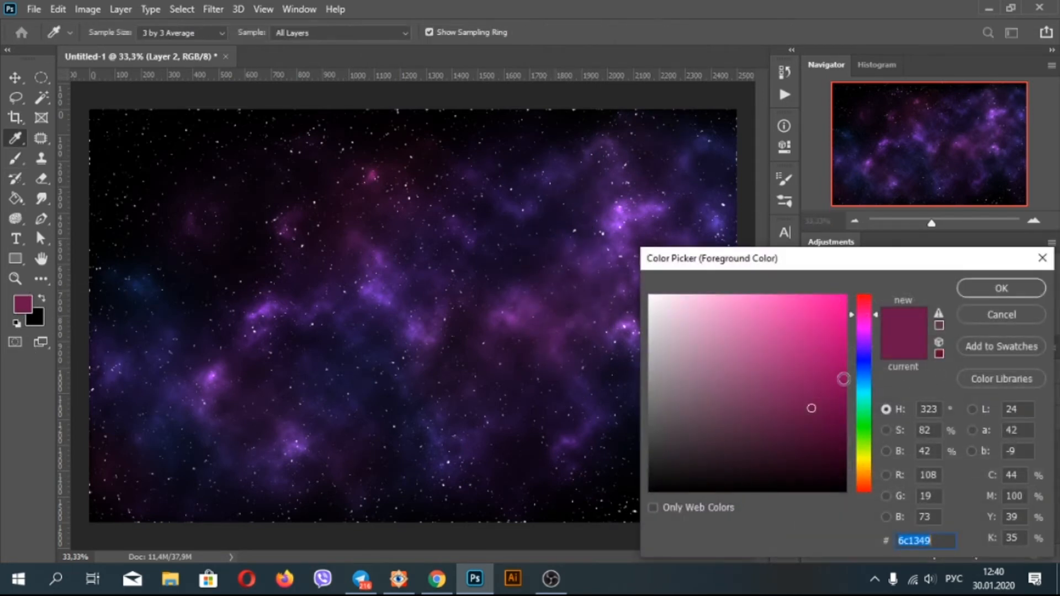
drag(867, 405, 867, 393)
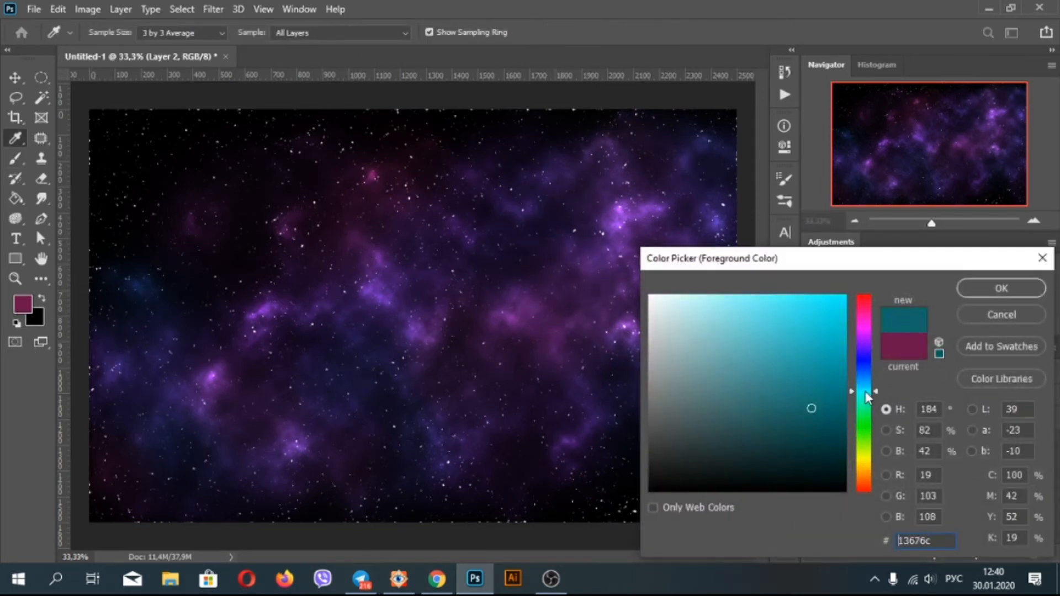
click(978, 287)
click(639, 391)
click(634, 355)
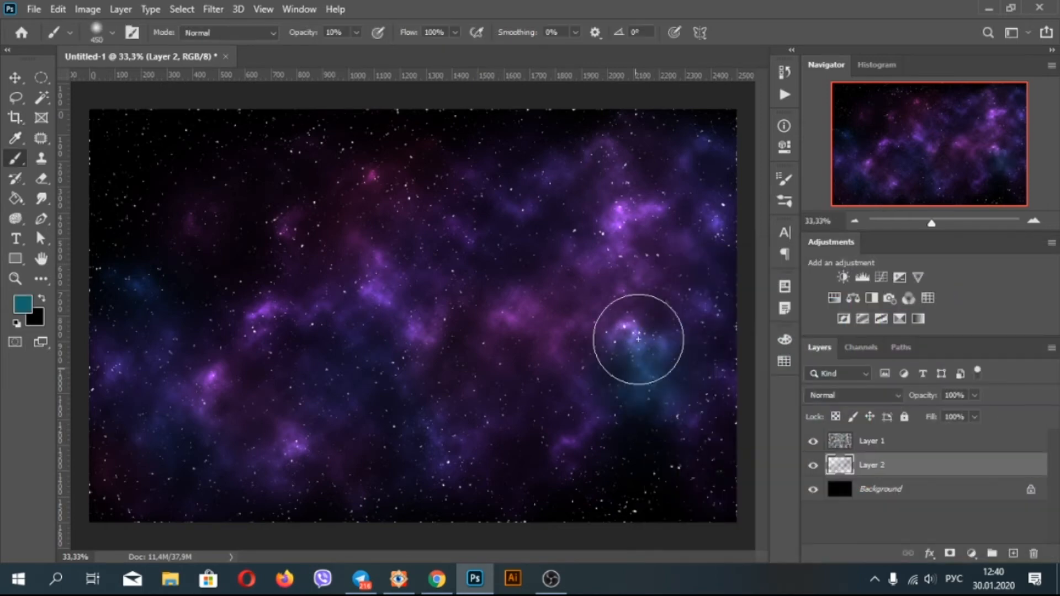
click(610, 306)
click(398, 435)
click(373, 476)
click(322, 506)
click(262, 305)
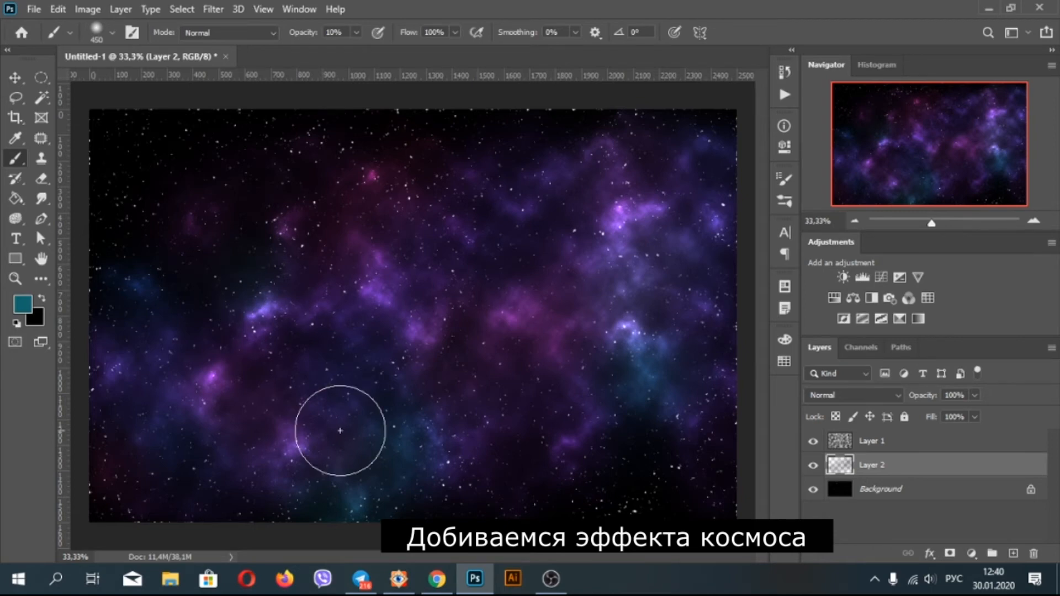
click(662, 342)
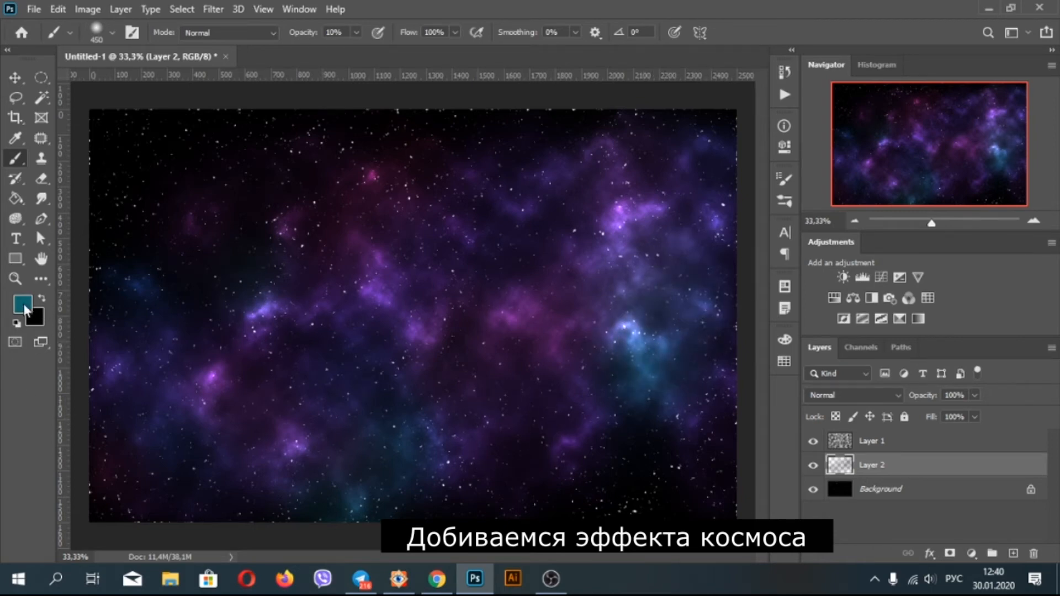
Step: Set the foreground color to crimson (b32147) and brush red glows into the nebula's center, lower middle and lower left
click(23, 305)
drag(876, 390, 876, 303)
drag(812, 381, 809, 353)
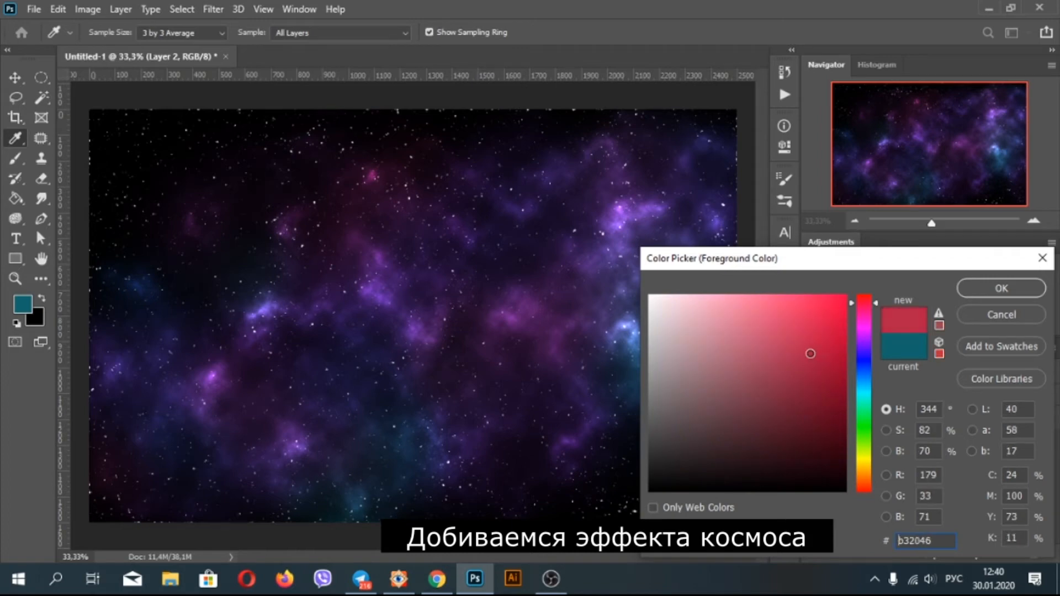
click(1000, 288)
key(b)
mouse_move(468, 267)
mouse_down()
mouse_move(509, 250)
mouse_move(527, 308)
mouse_up()
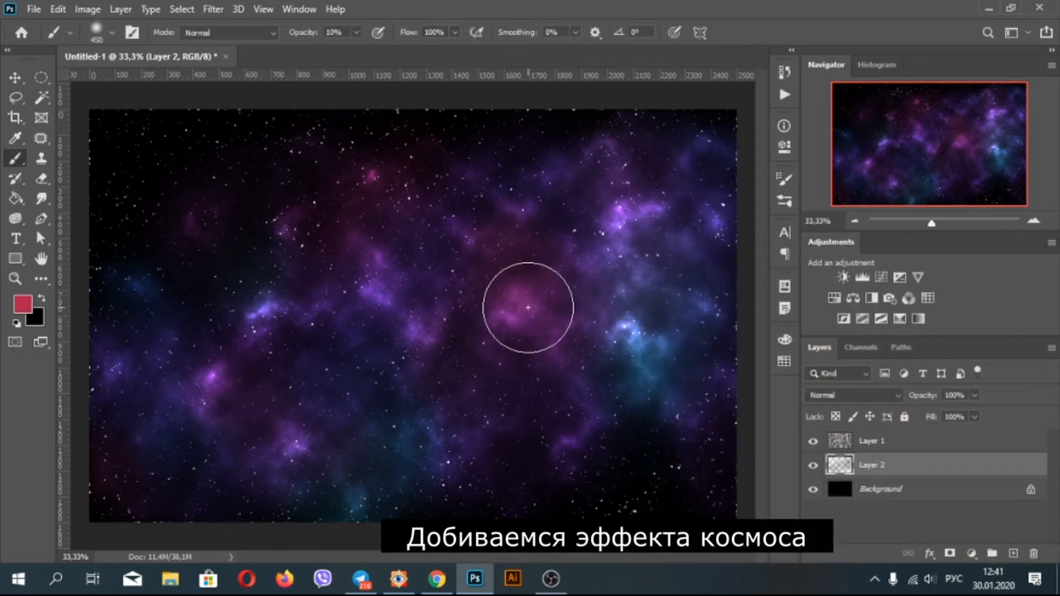
click(510, 427)
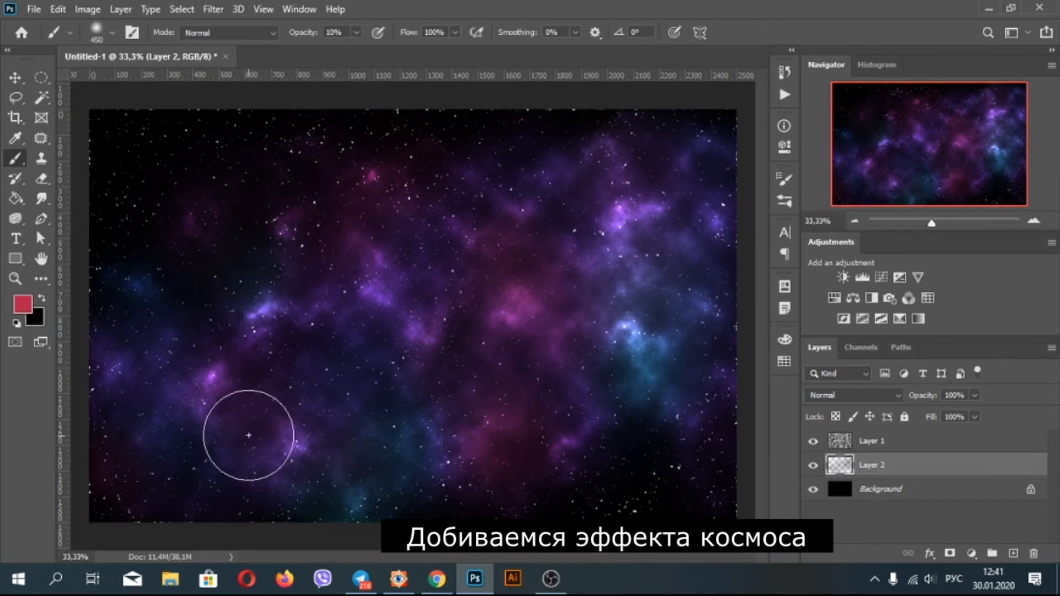
click(284, 416)
Step: Set the foreground color to dark blue (18126a) and brush it over the nebula's upper-left, center and right areas
click(27, 303)
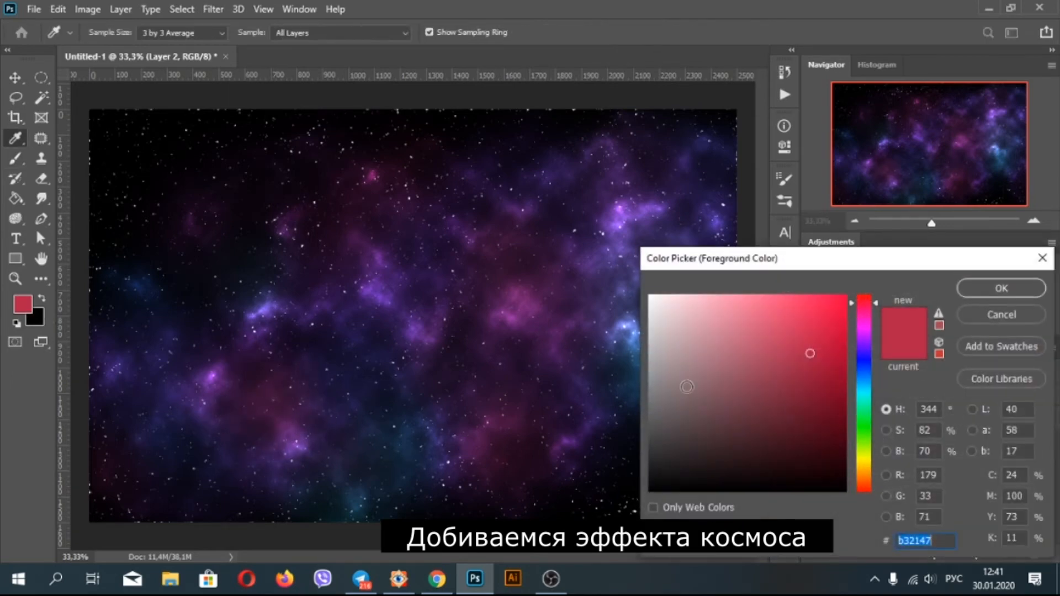
click(863, 356)
drag(789, 403, 814, 411)
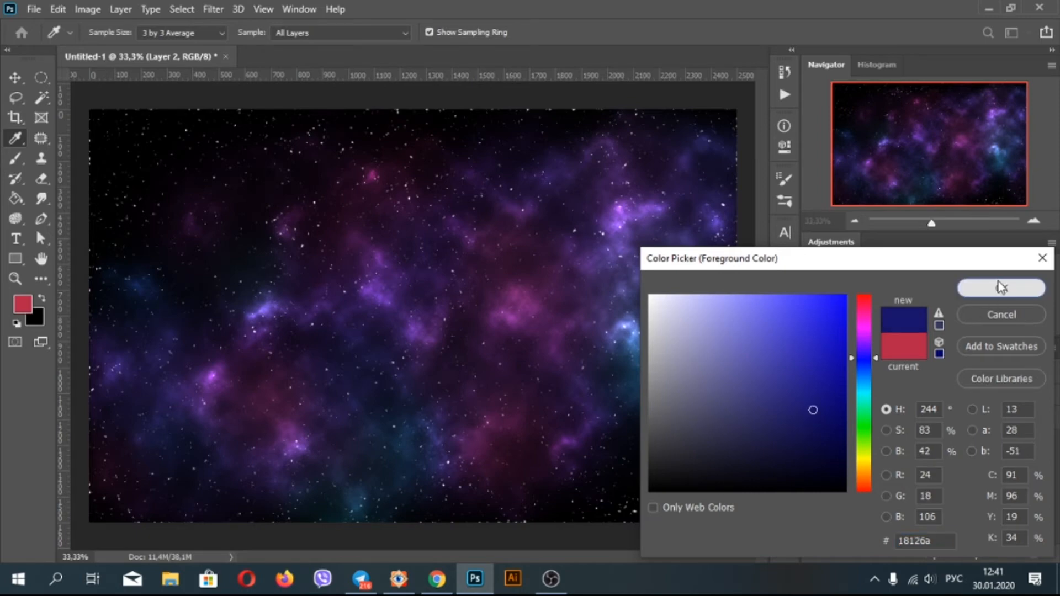
click(1001, 288)
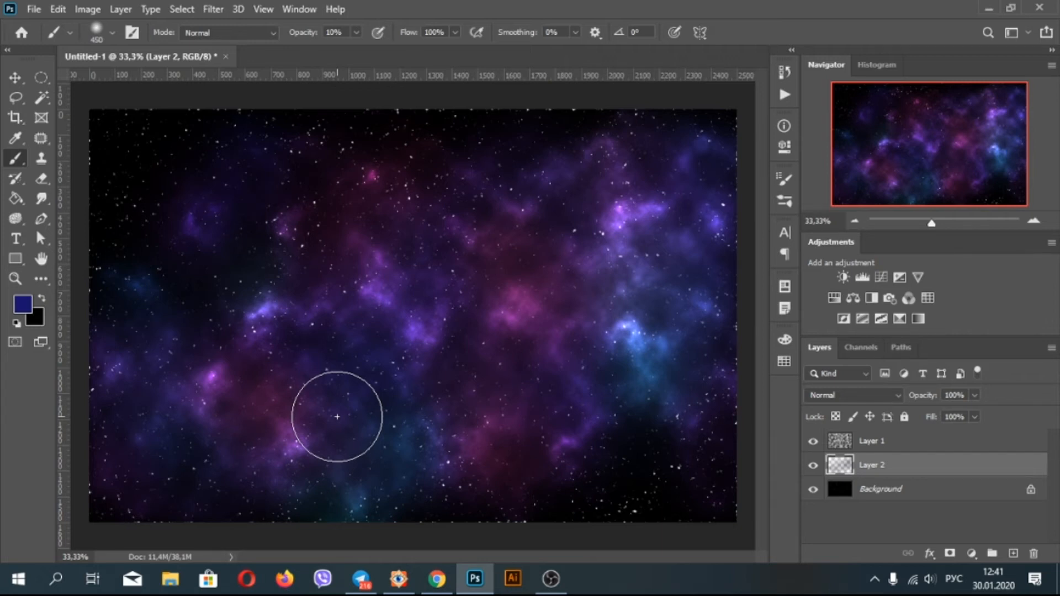
Step: Apply a Gaussian Blur with a 78.4 pixel radius to Layer 2, checking the effect with the preview
click(213, 9)
mouse_move(243, 185)
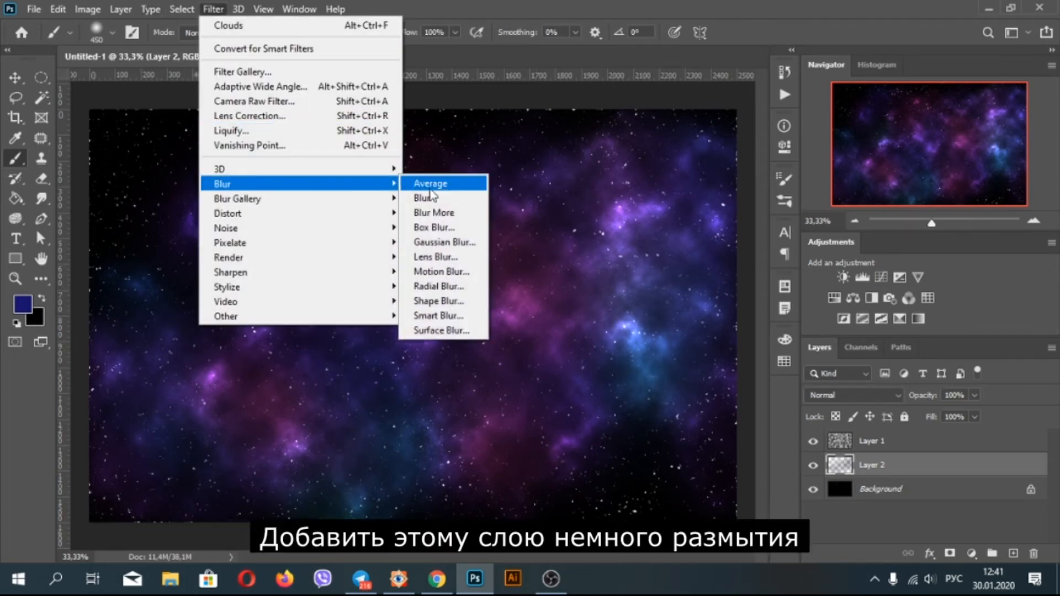
click(445, 242)
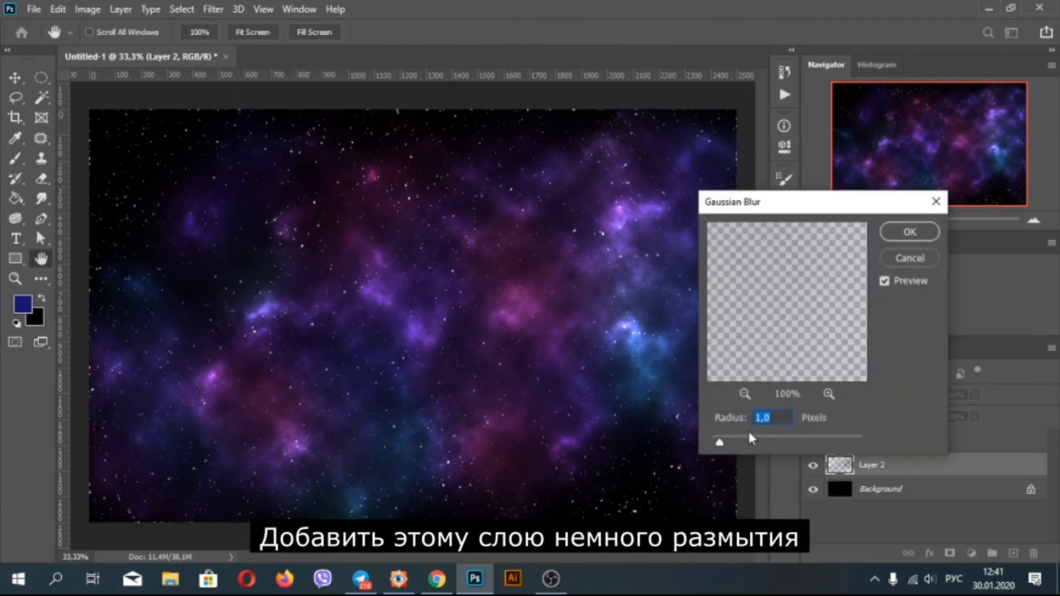
click(884, 283)
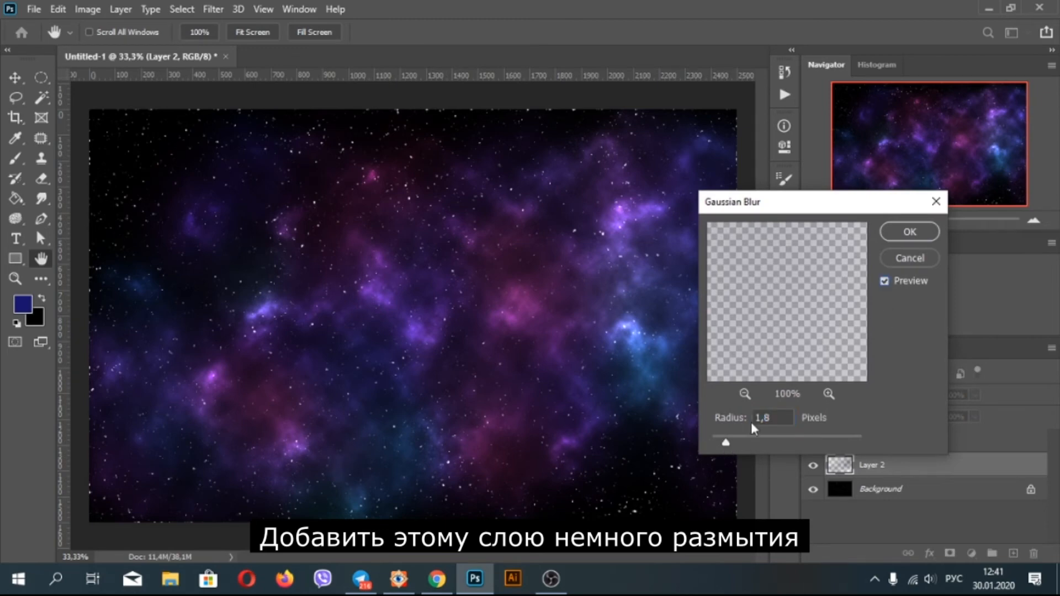
drag(730, 445, 746, 445)
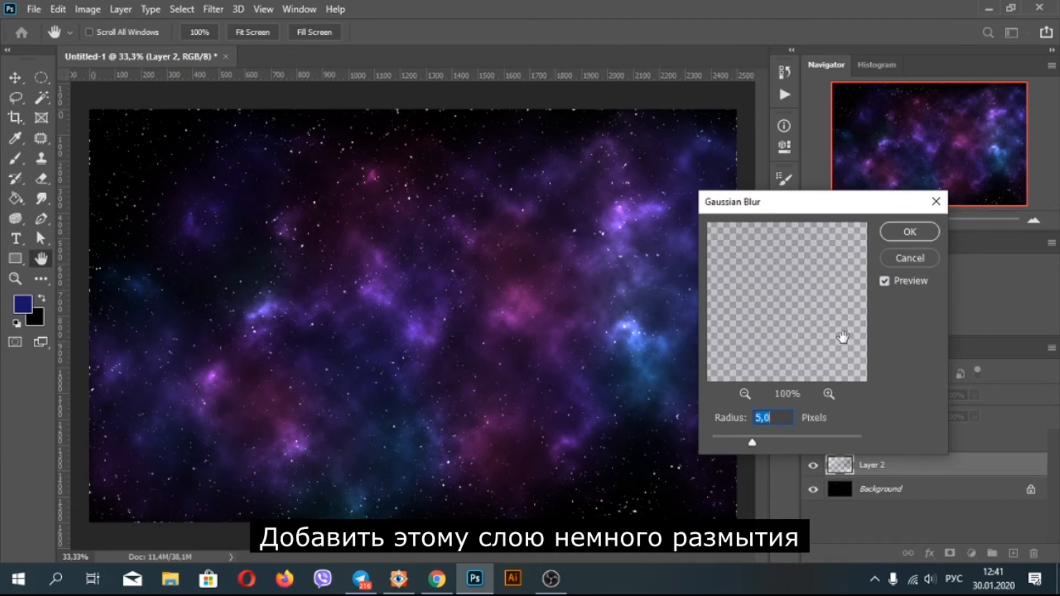
click(885, 282)
drag(753, 443, 802, 445)
click(884, 283)
click(884, 282)
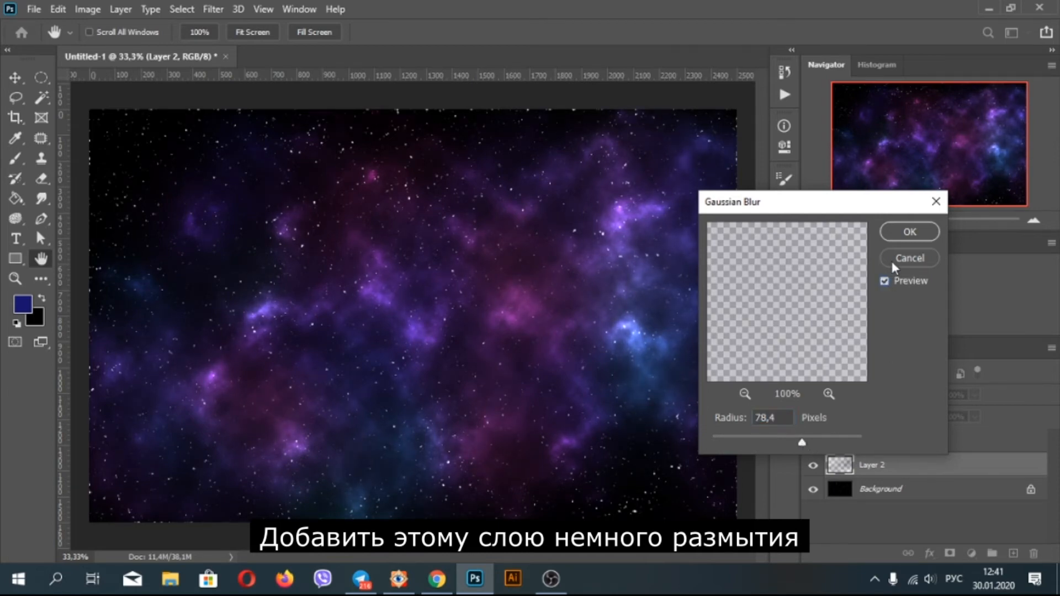
click(897, 233)
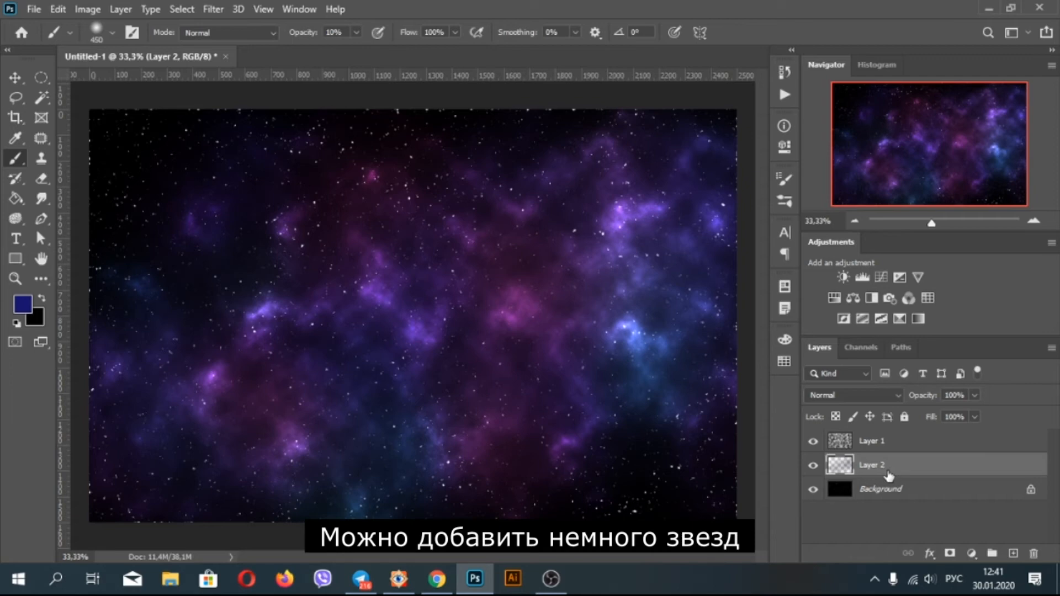
Step: Load the Green channel's bright areas as a selection and turn the full RGB view back on
click(881, 492)
click(865, 352)
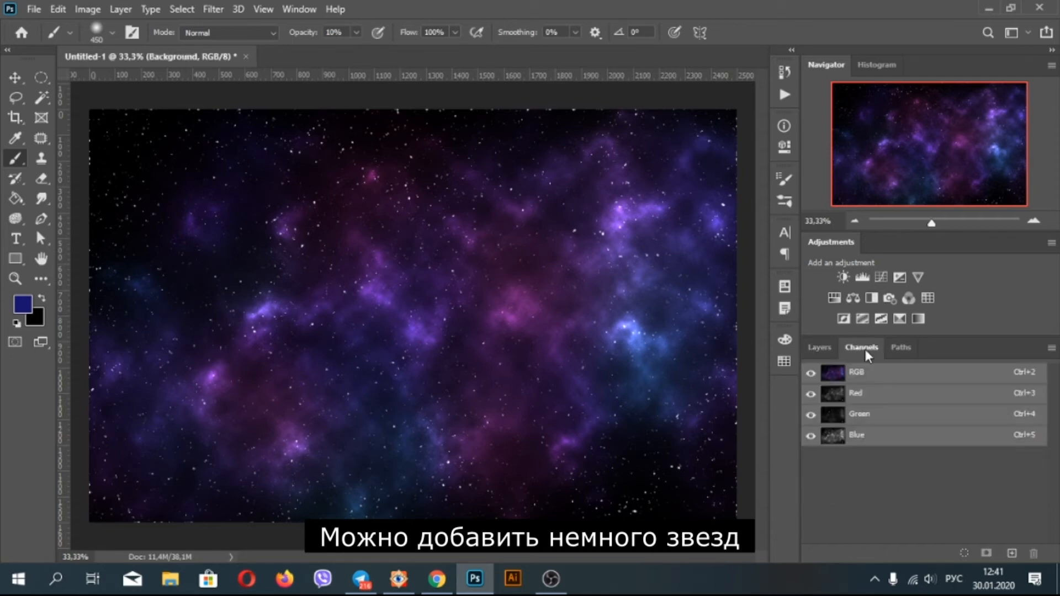
click(853, 396)
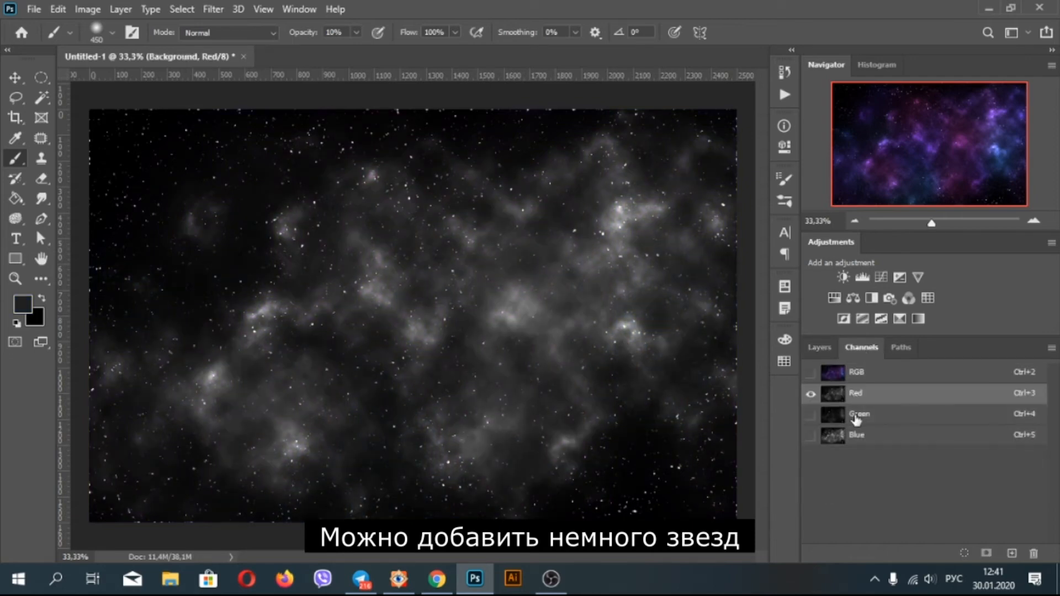
click(856, 419)
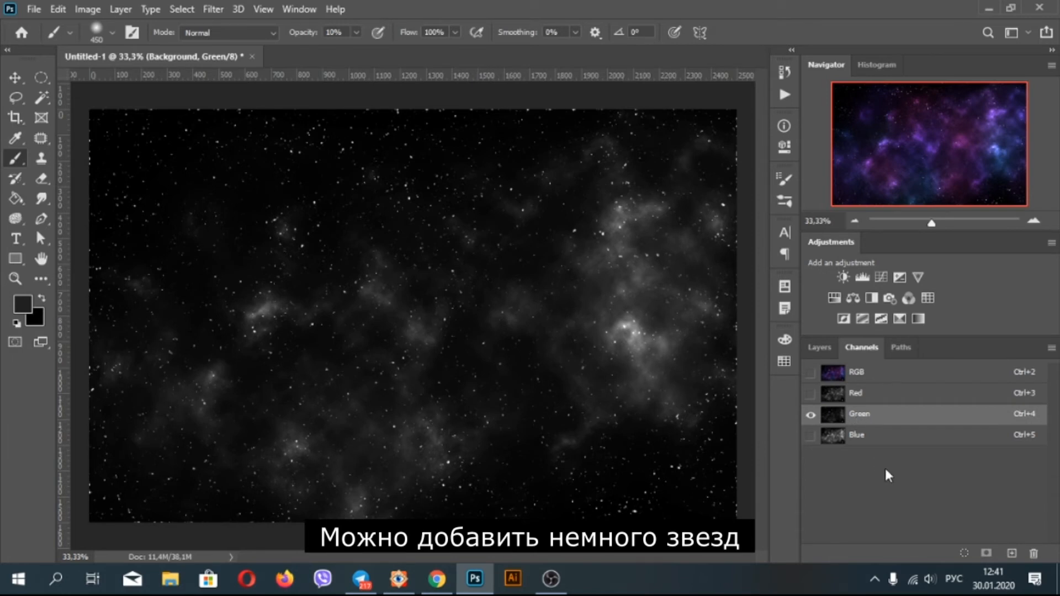
click(807, 346)
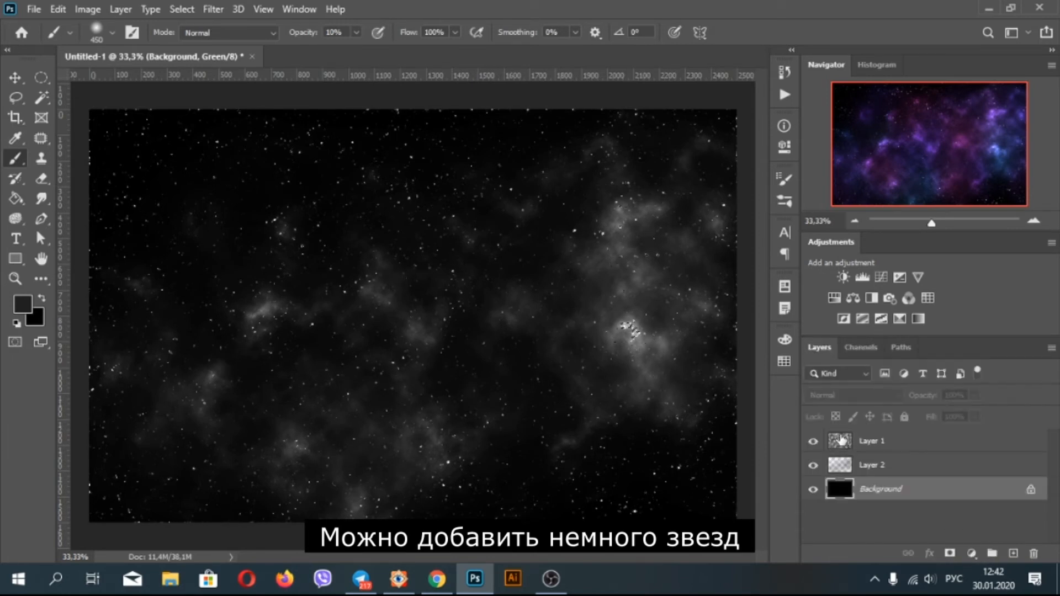
click(860, 347)
click(813, 374)
click(817, 346)
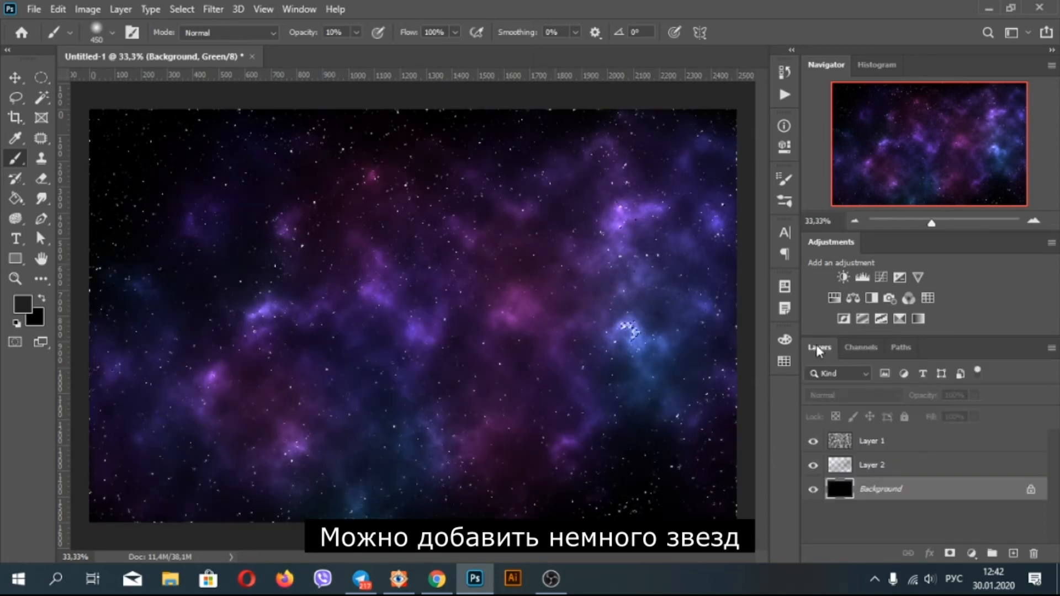
Step: Add a new layer above Layer 2 and fill the selected highlights on it with white
click(870, 466)
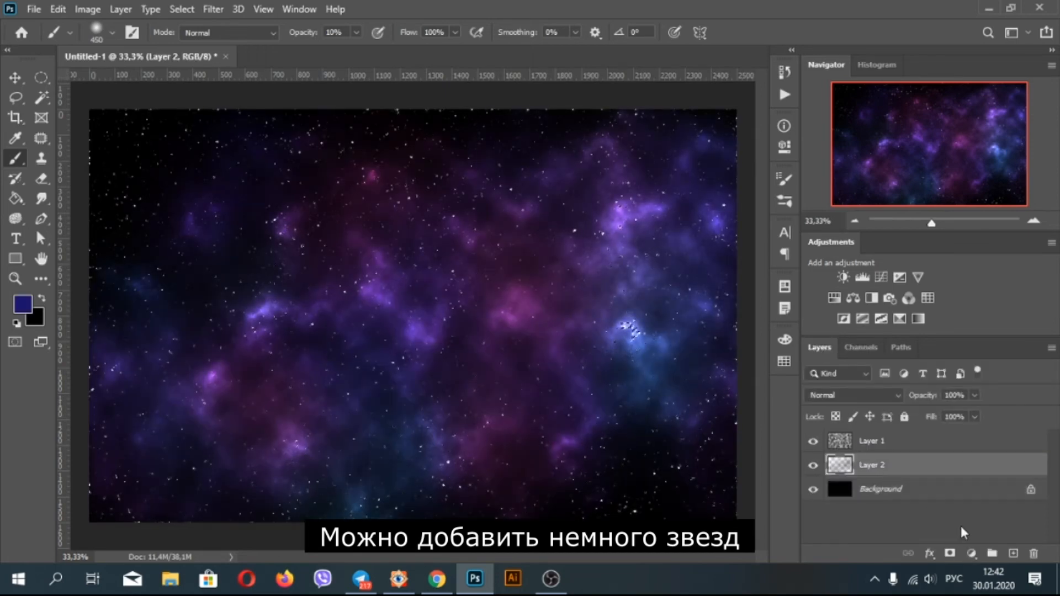
click(1013, 553)
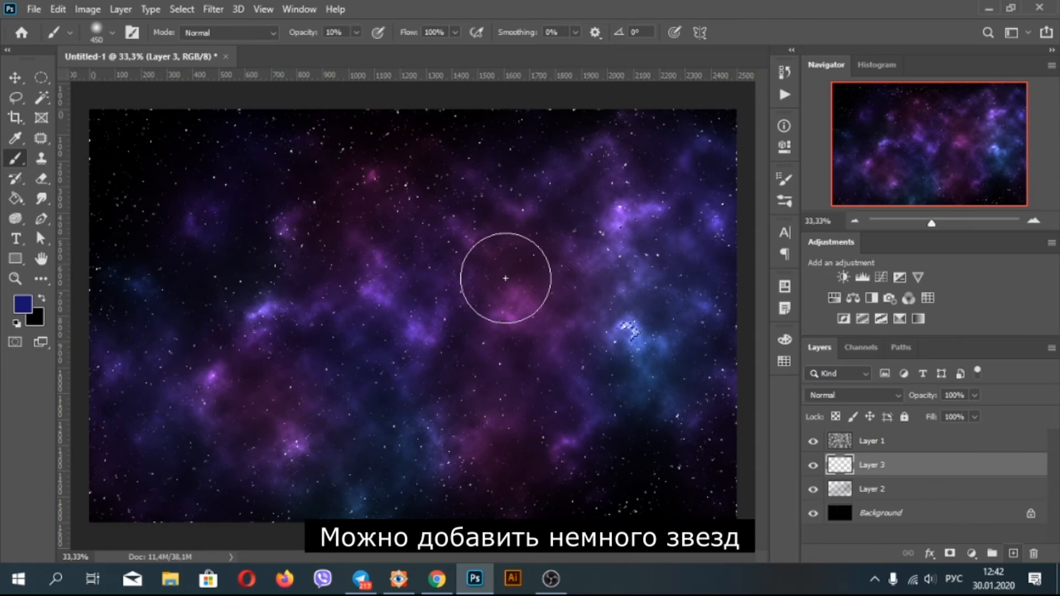
click(58, 8)
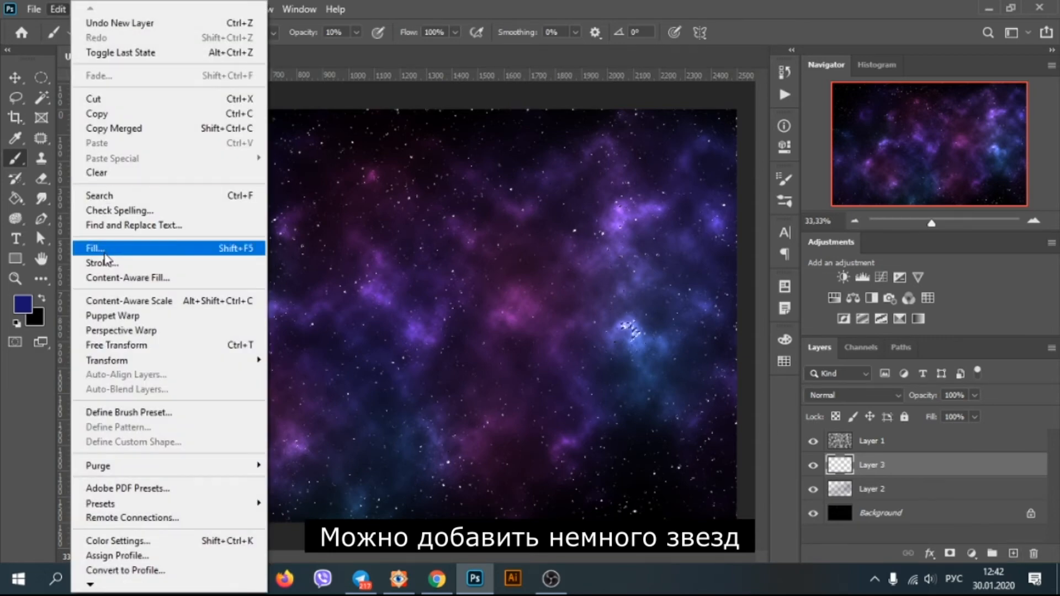
click(105, 249)
click(494, 136)
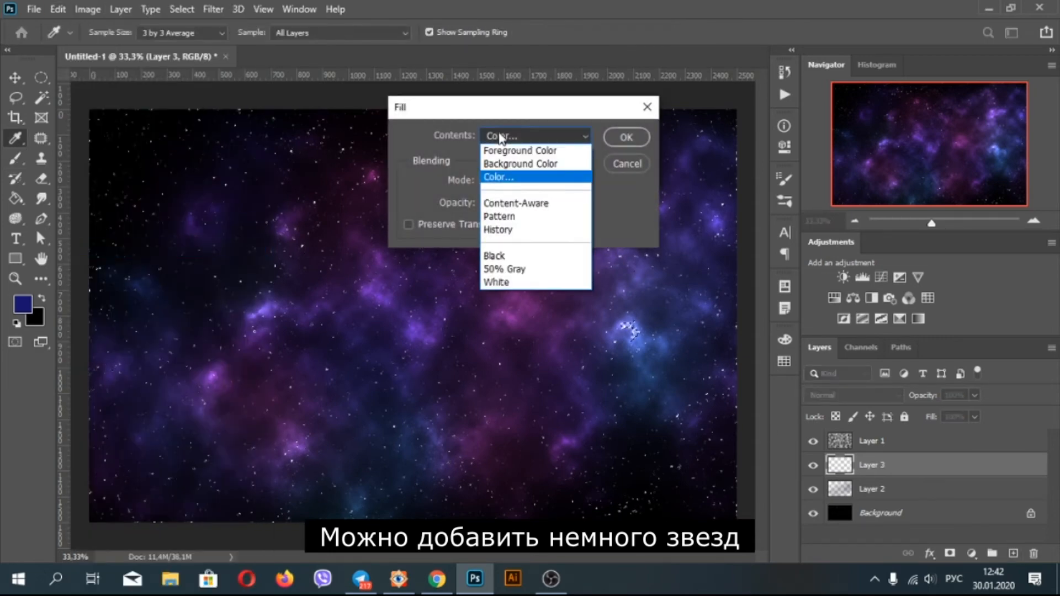
click(520, 181)
drag(669, 311, 636, 281)
click(987, 290)
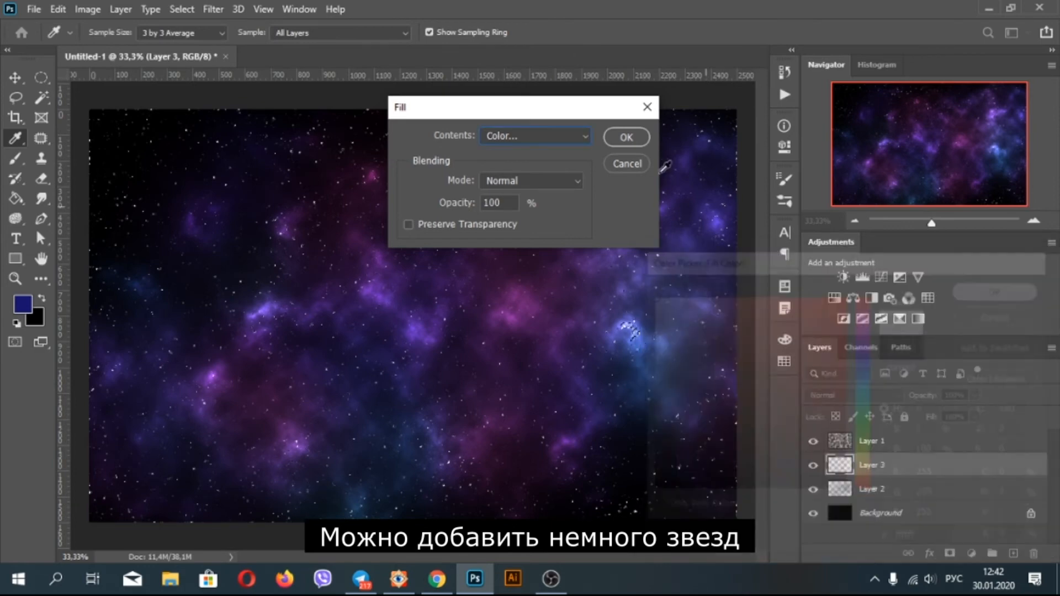
click(624, 137)
key(b)
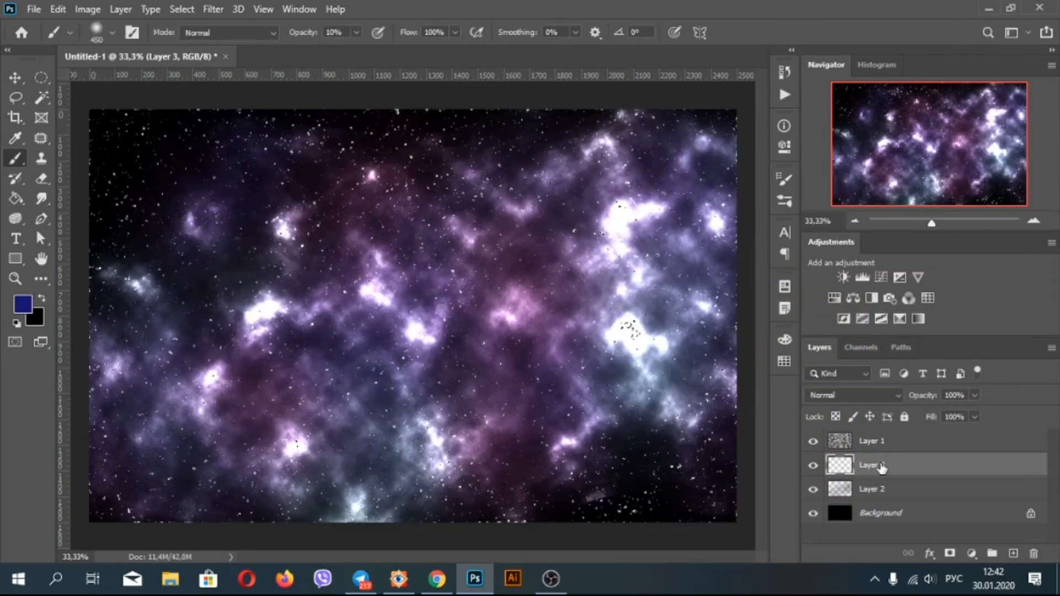
Step: Move Layer 3 above Layer 1 in the stack and deselect the highlights selection
drag(898, 467, 898, 439)
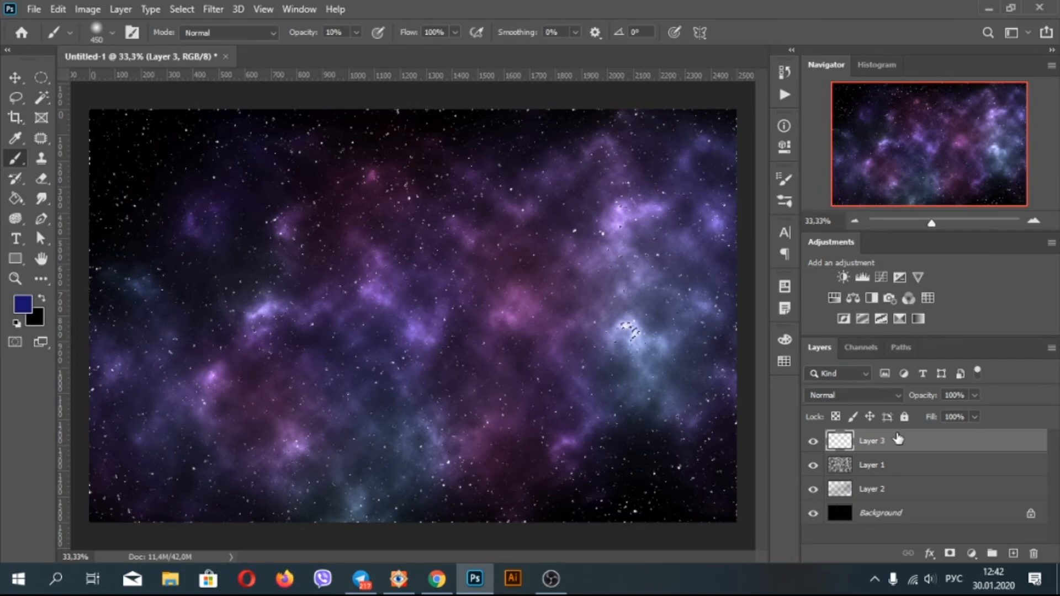
click(176, 11)
click(188, 48)
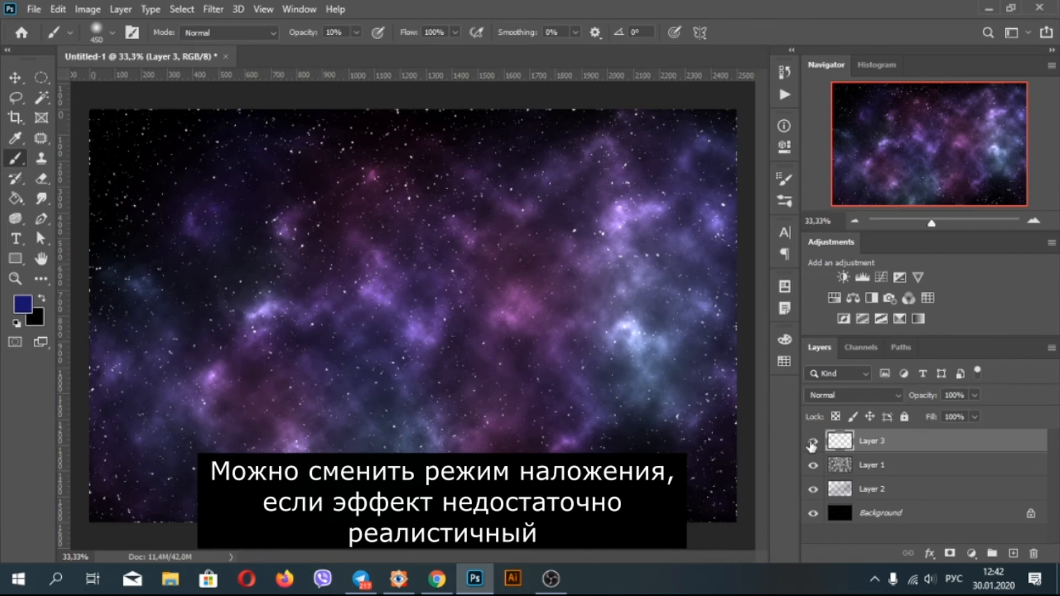
Step: Set Layer 3's blend mode to Overlay after trying other modes, and compare the image with the layer hidden and shown
click(812, 442)
click(812, 442)
click(900, 395)
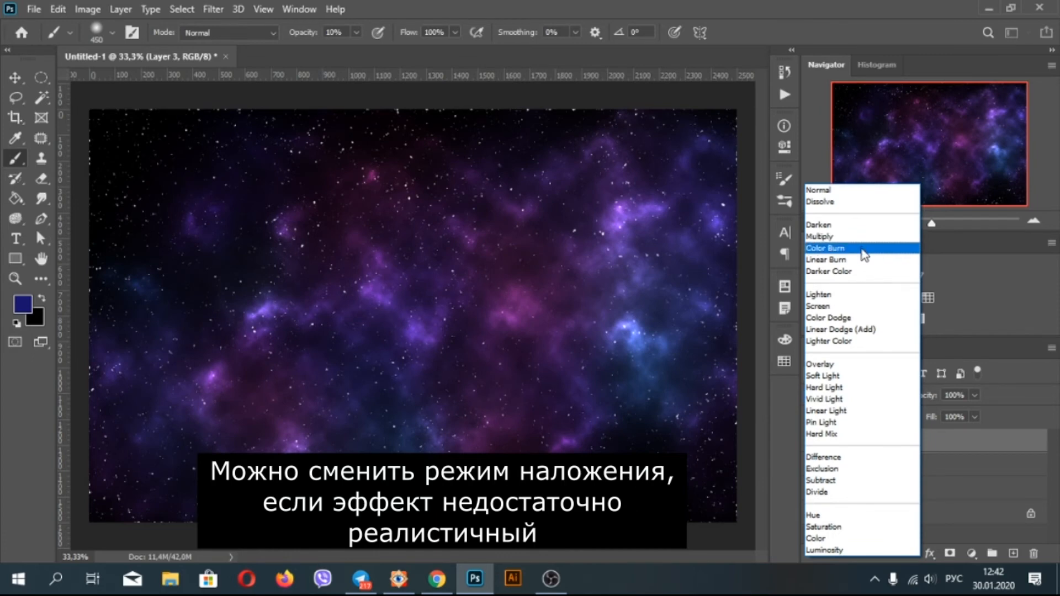
click(863, 272)
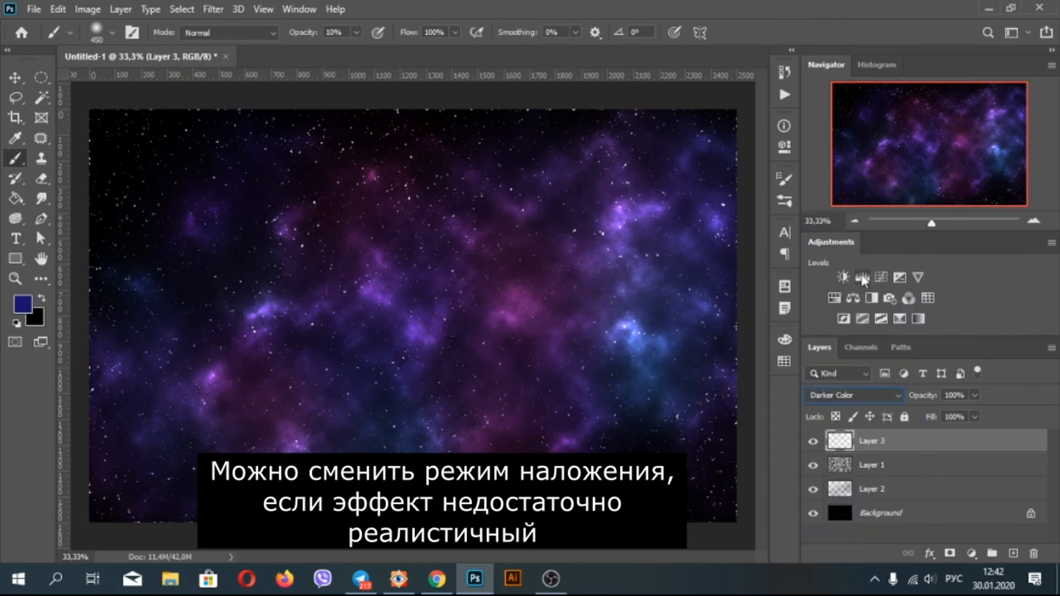
key(Down)
key(Down)
key(Down)
key(Down)
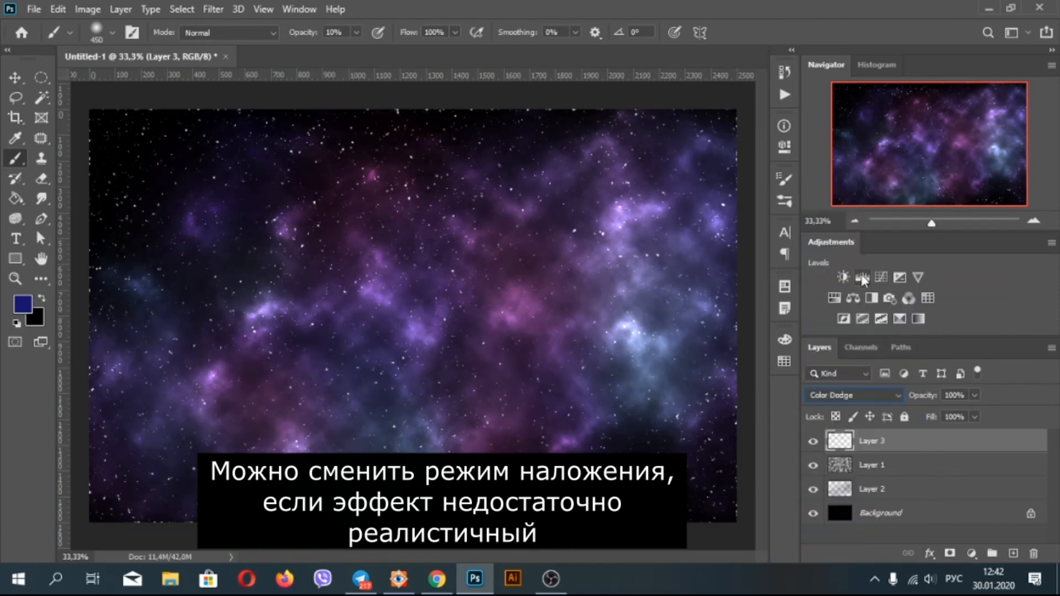
key(Down)
key(Down)
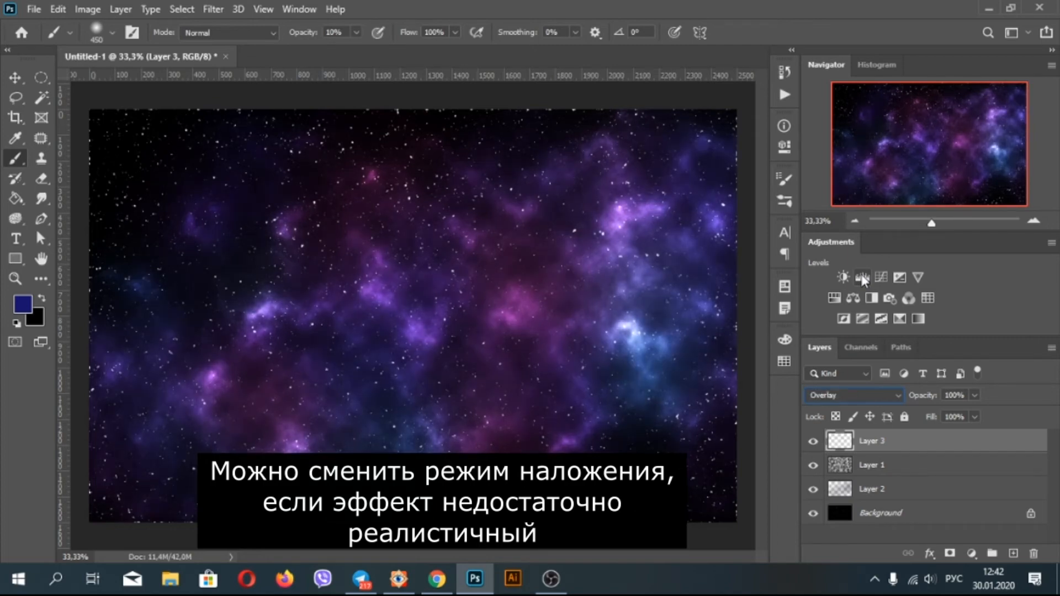
click(814, 442)
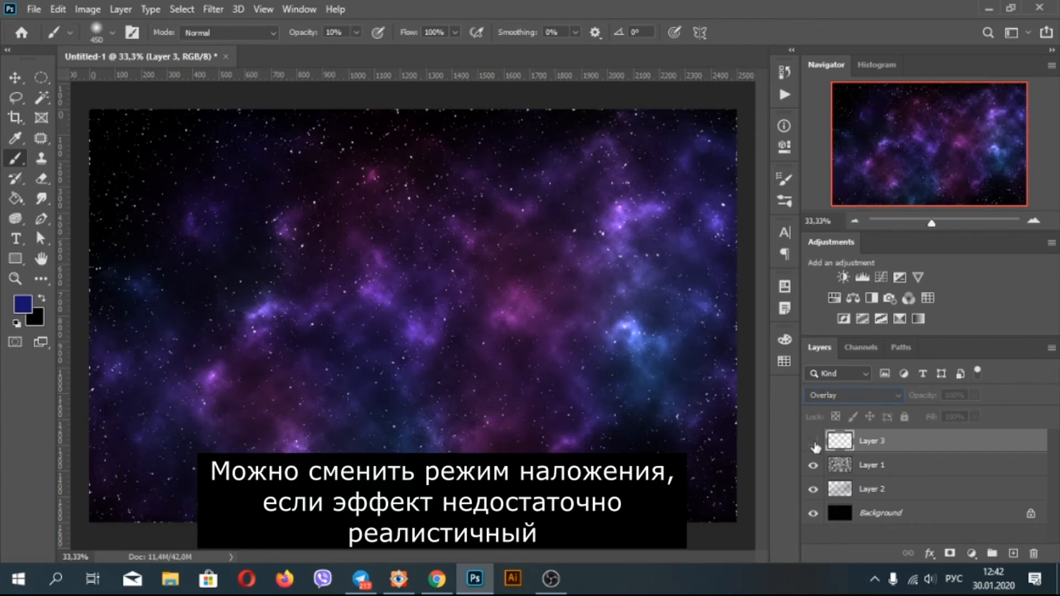
click(814, 442)
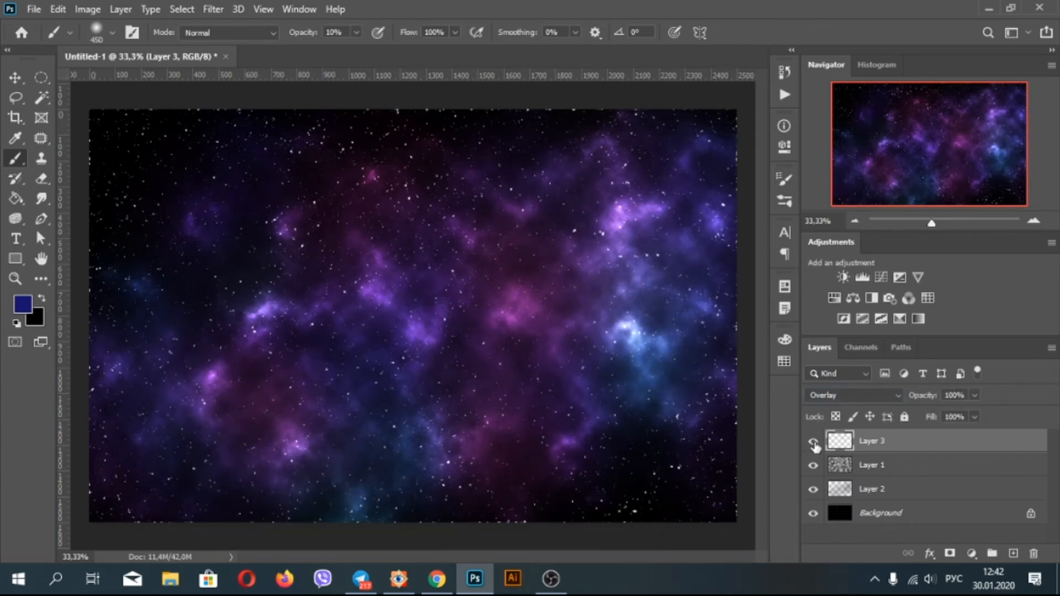
Step: Add a layer mask to Layer 3
click(892, 479)
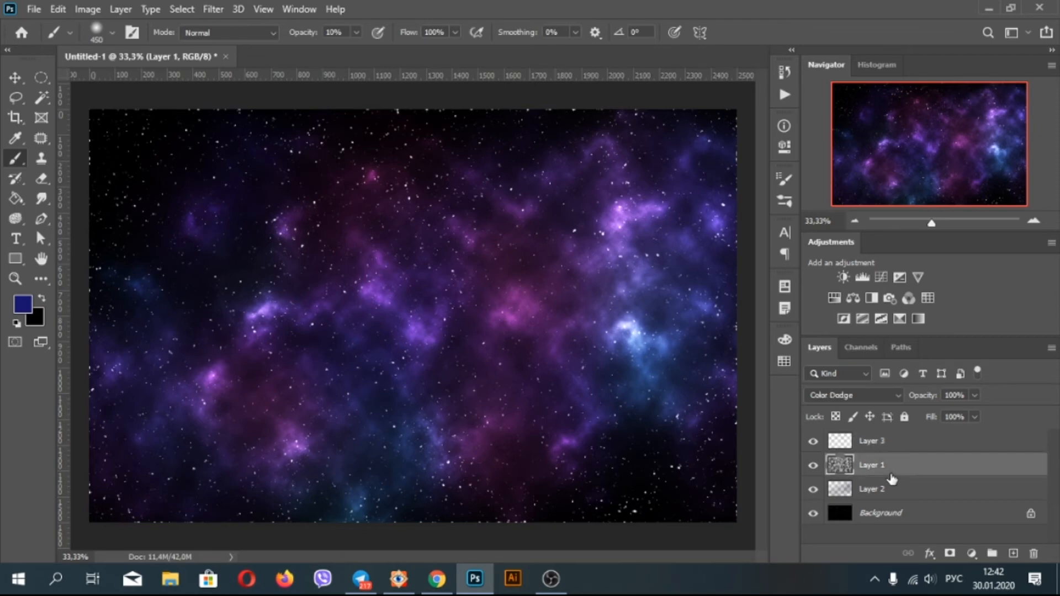
click(857, 443)
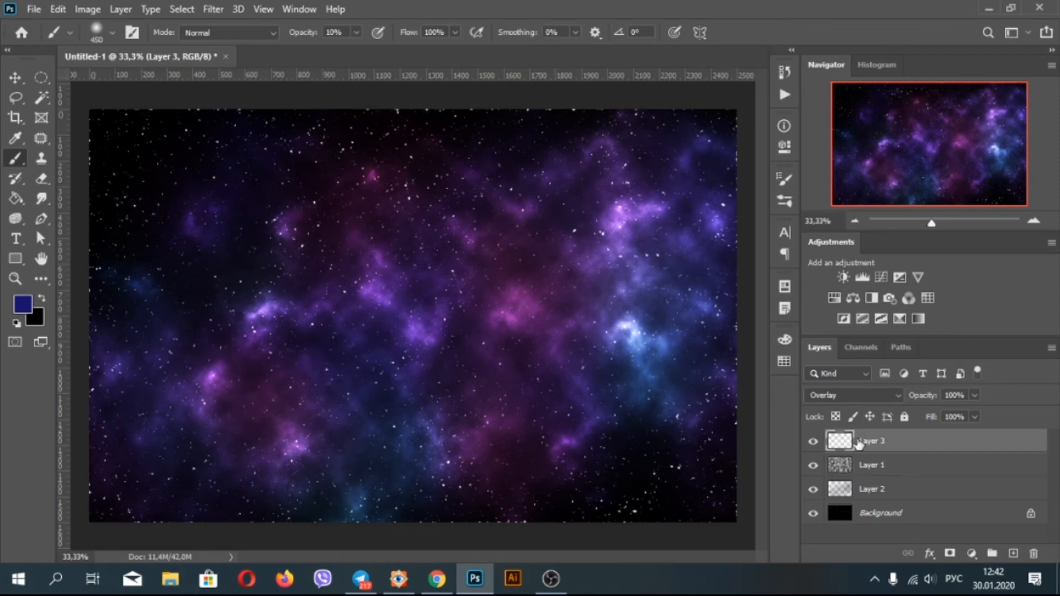
click(950, 554)
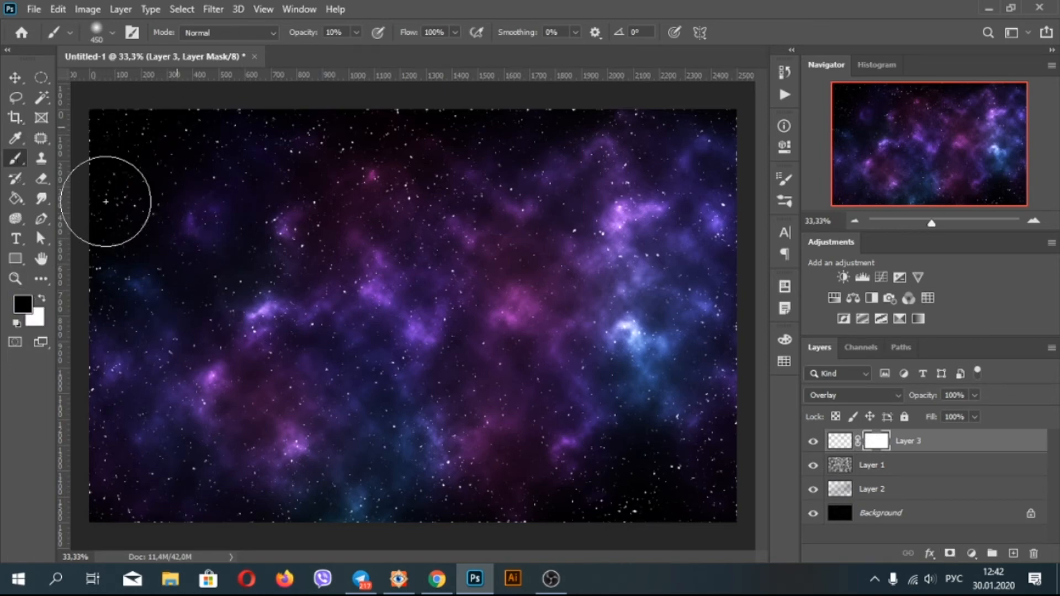
Step: Set the brush opacity to 78% and paint black on Layer 3's mask across the upper part of the image
click(357, 32)
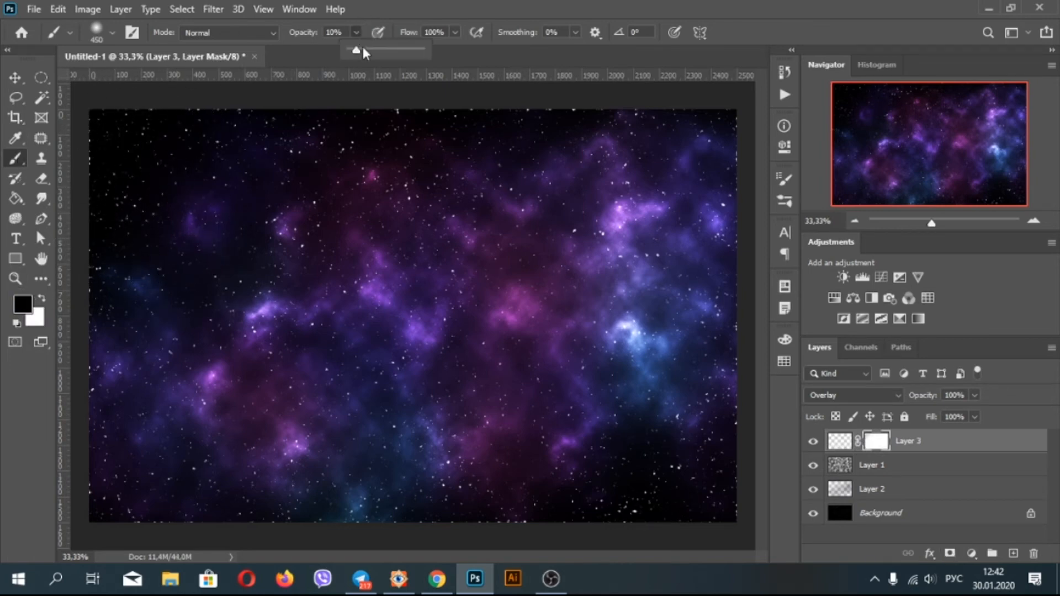
drag(392, 51, 407, 51)
drag(248, 138, 116, 158)
mouse_move(250, 111)
mouse_down()
mouse_move(166, 158)
mouse_move(262, 197)
mouse_move(323, 170)
mouse_up()
drag(395, 195, 365, 207)
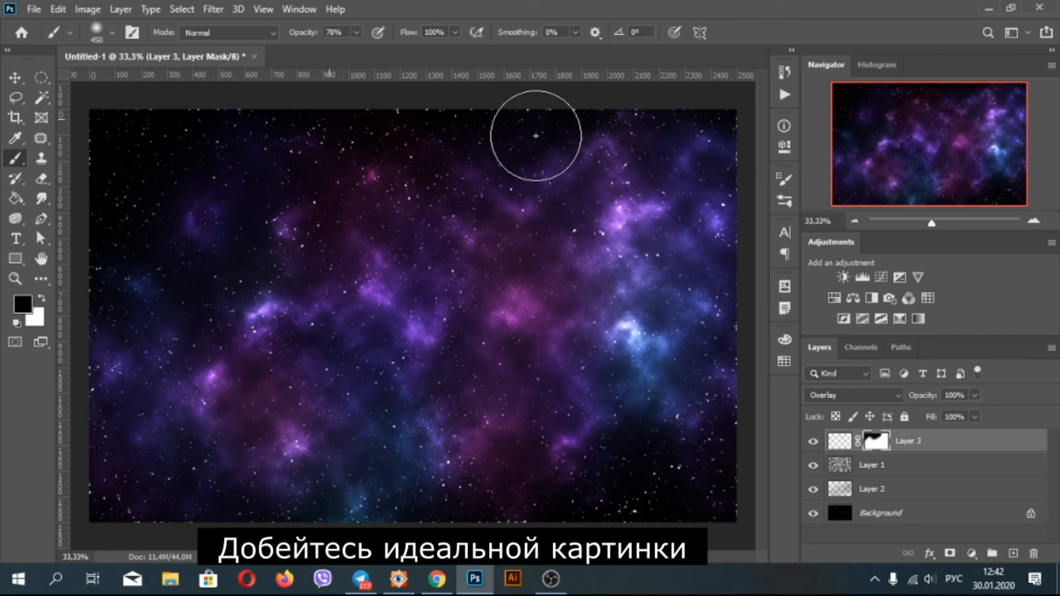
Step: Set the brush opacity to 100% and paint black on Layer 3's mask along the image's left, bottom and right edges
click(357, 32)
drag(356, 50, 377, 52)
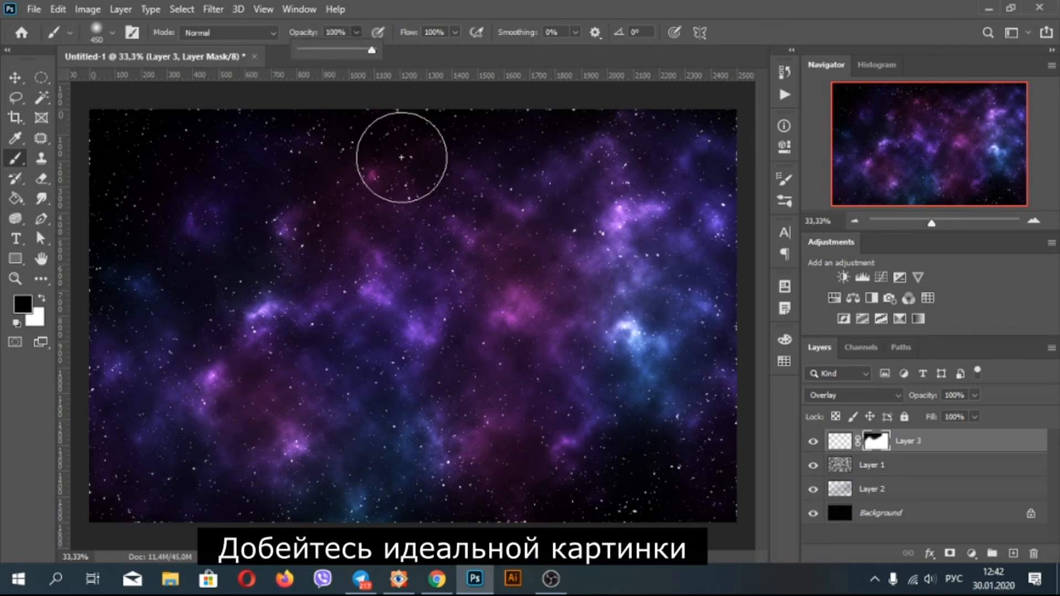
mouse_move(80, 171)
mouse_down()
mouse_move(104, 317)
mouse_move(102, 485)
mouse_up()
mouse_move(651, 502)
mouse_down()
mouse_move(693, 492)
mouse_move(626, 514)
mouse_move(754, 322)
mouse_move(686, 491)
mouse_up()
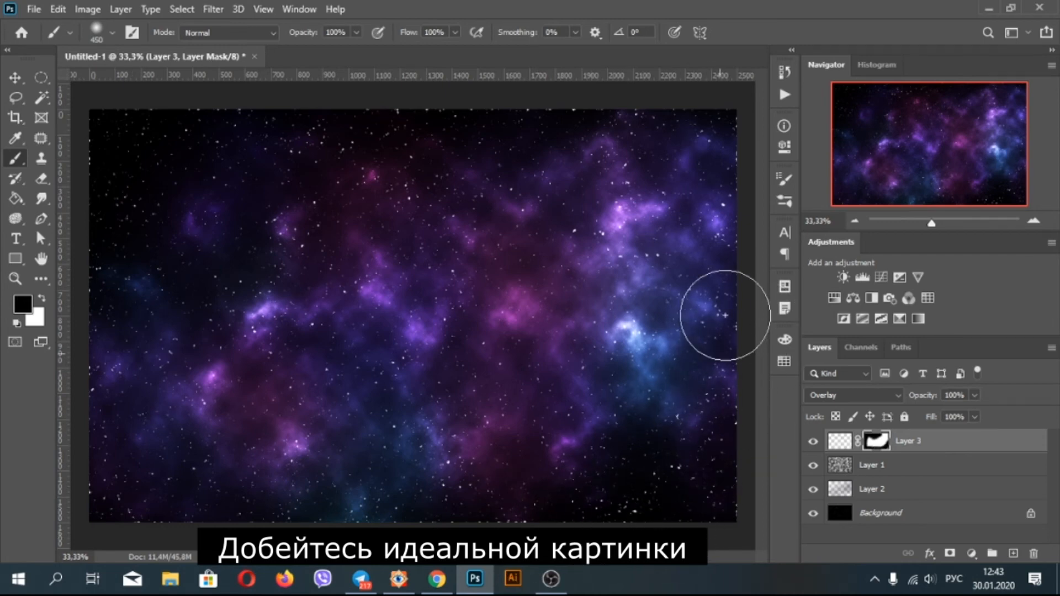
Step: Compare the image with Layer 3 hidden and shown
click(813, 442)
click(814, 442)
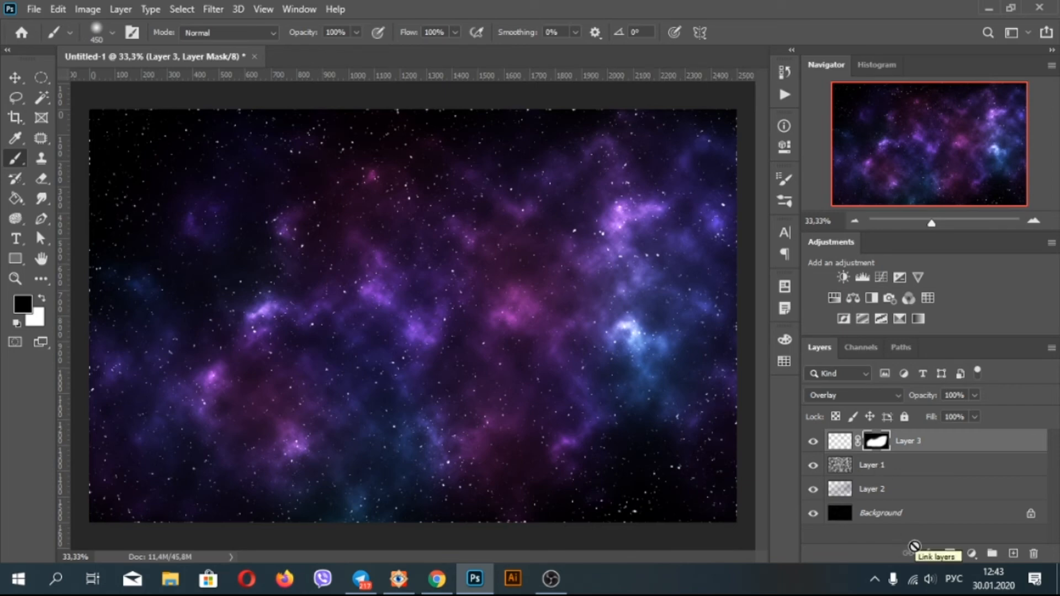
Step: Add a new layer above Layer 3 and fill it with black (000000) in Normal mode at 100% opacity
click(1013, 554)
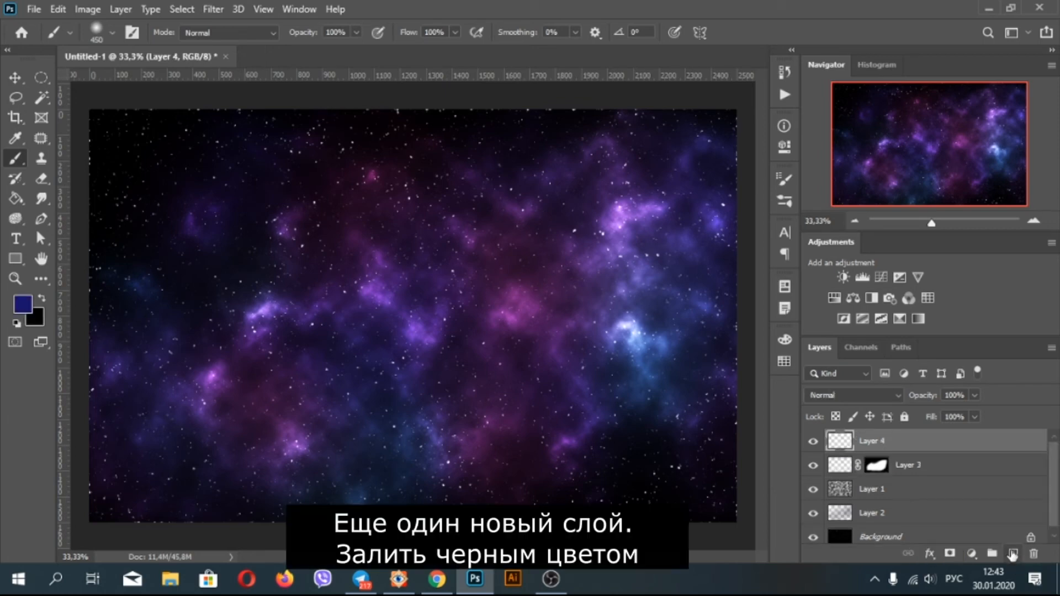
click(63, 12)
click(95, 248)
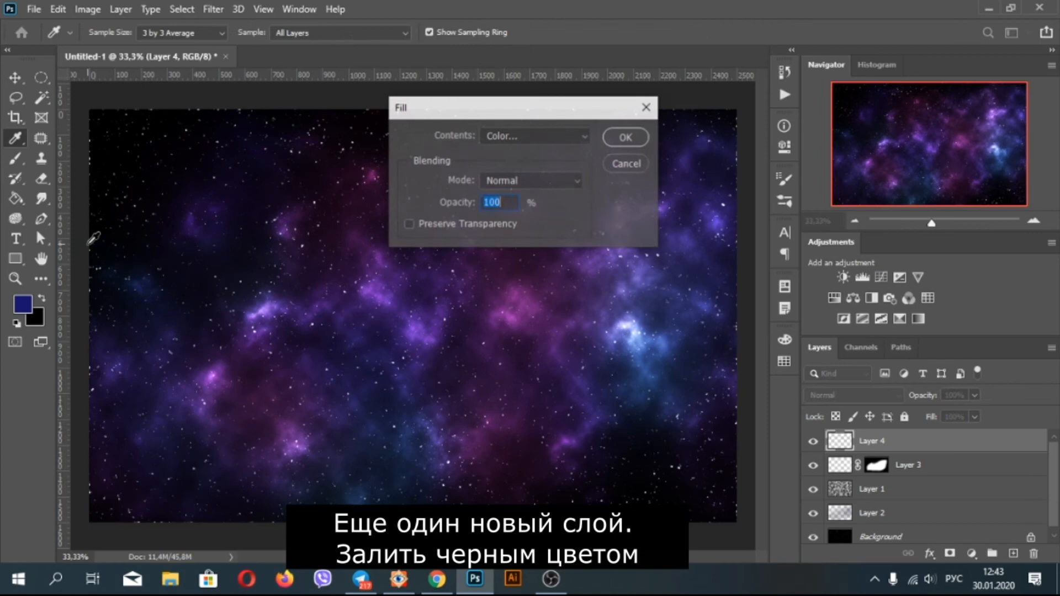
click(516, 144)
click(516, 175)
text(000000)
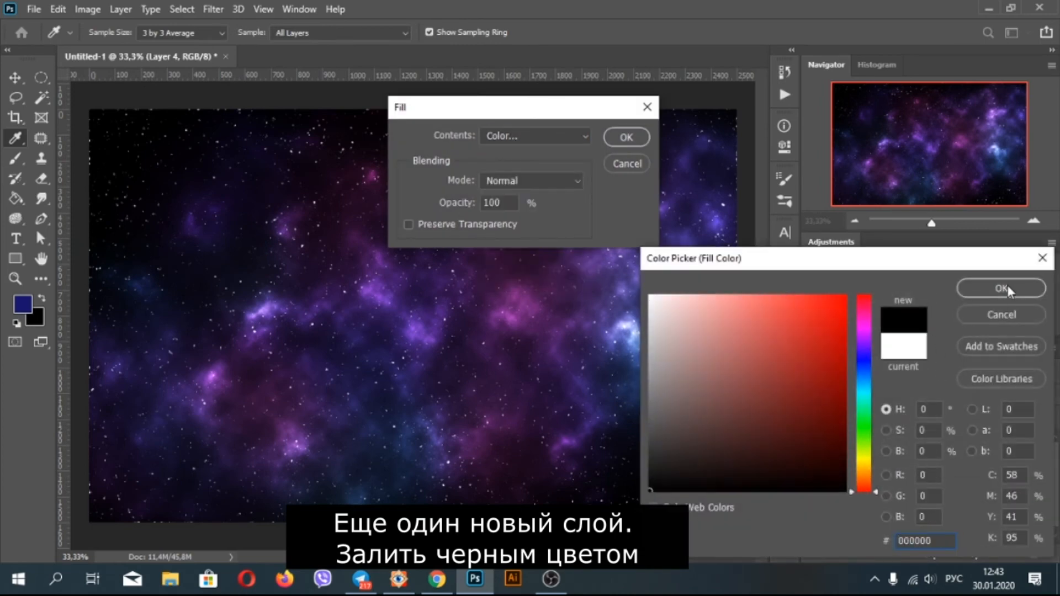
click(1002, 288)
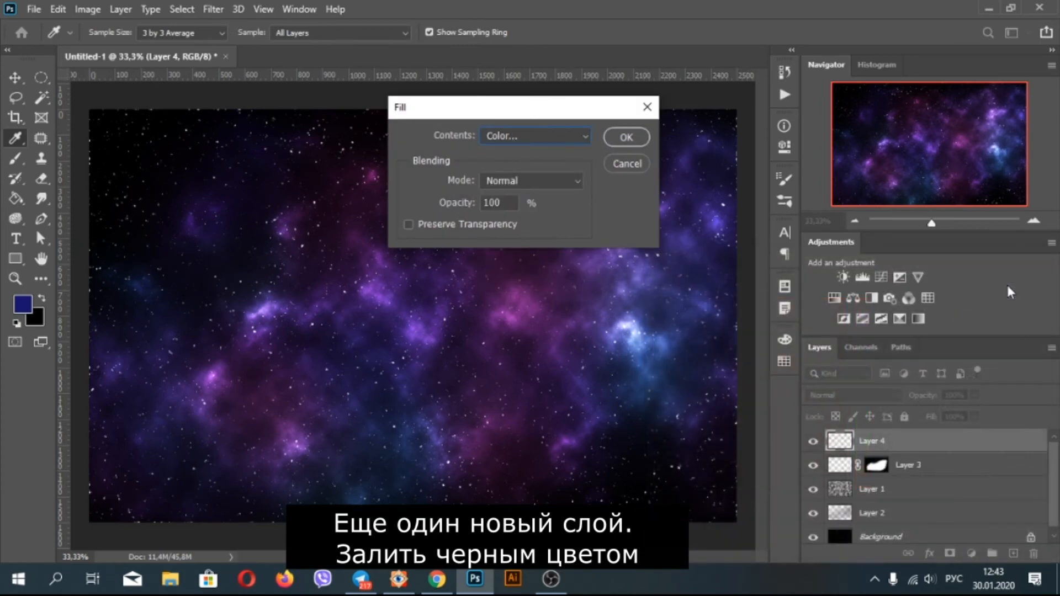
click(627, 137)
key(b)
Step: Render a lens flare on the black Layer 4 with the 105mm Prime lens type at 60% brightness, after previewing the other lens types
click(213, 9)
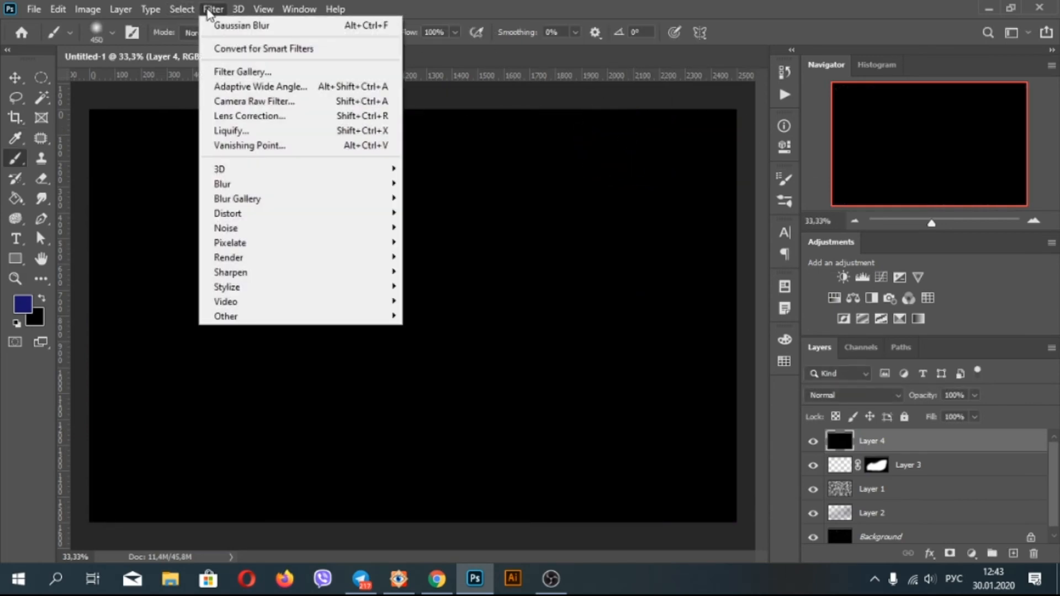
mouse_move(265, 258)
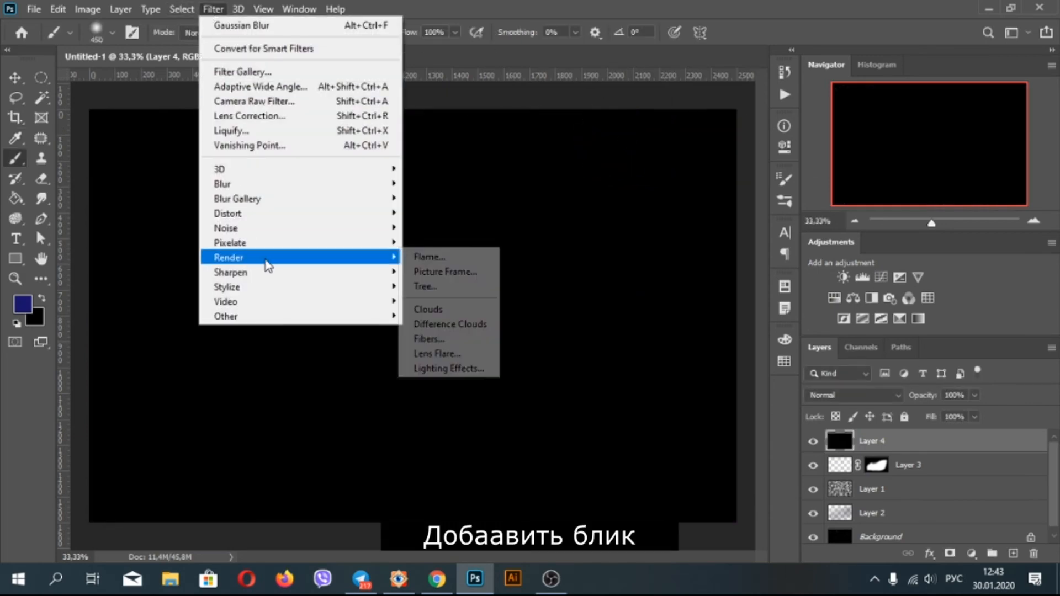
click(448, 356)
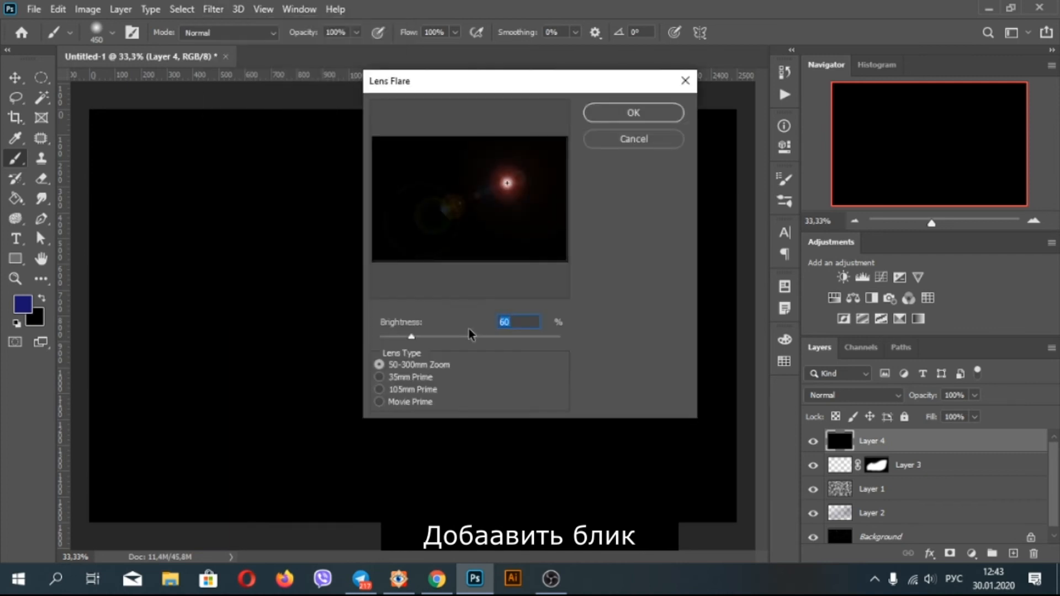
click(401, 378)
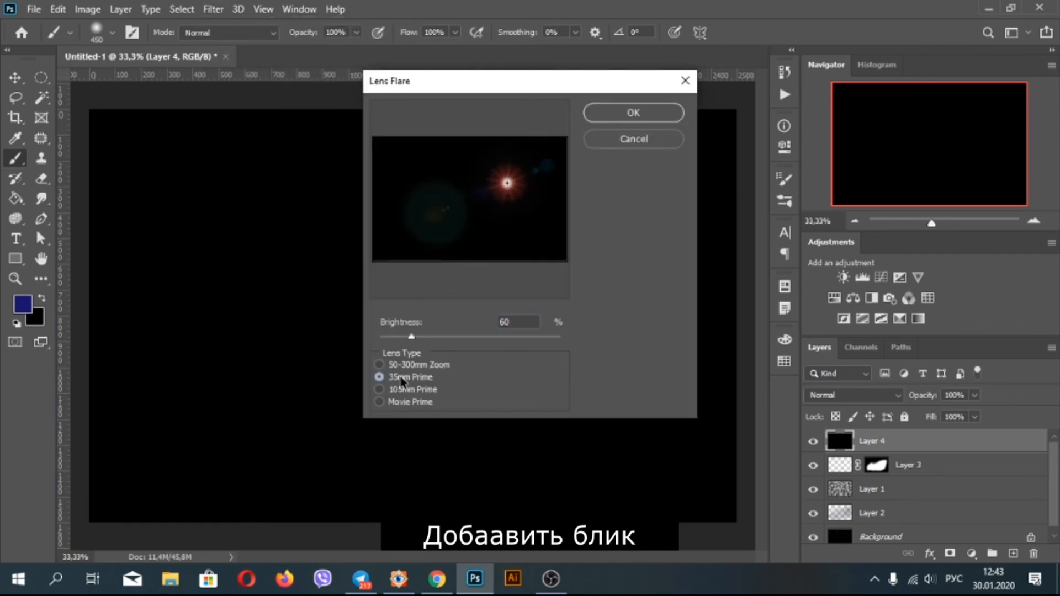
click(403, 391)
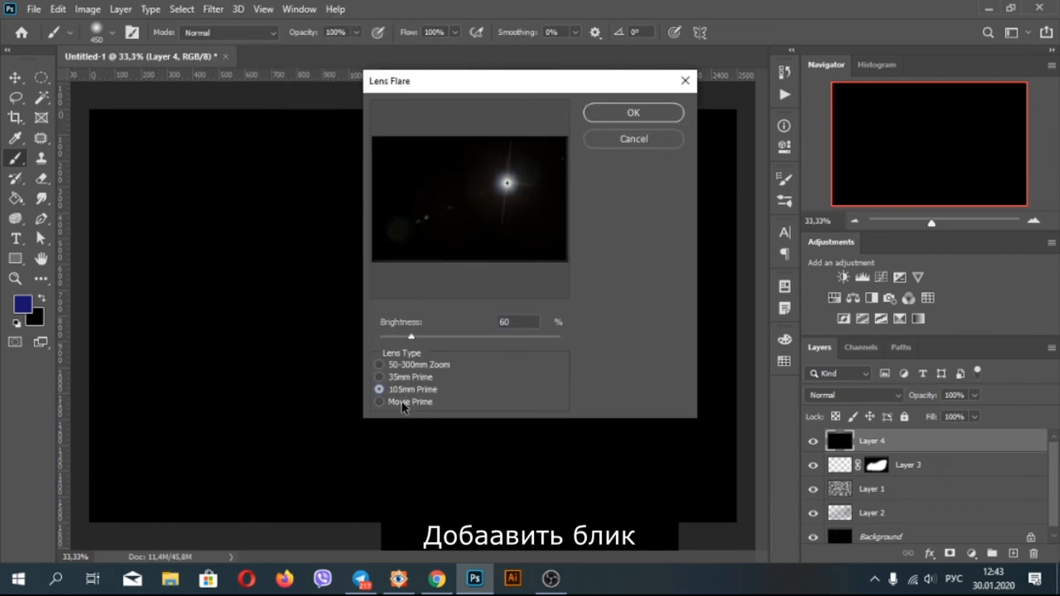
click(403, 404)
click(403, 392)
click(645, 113)
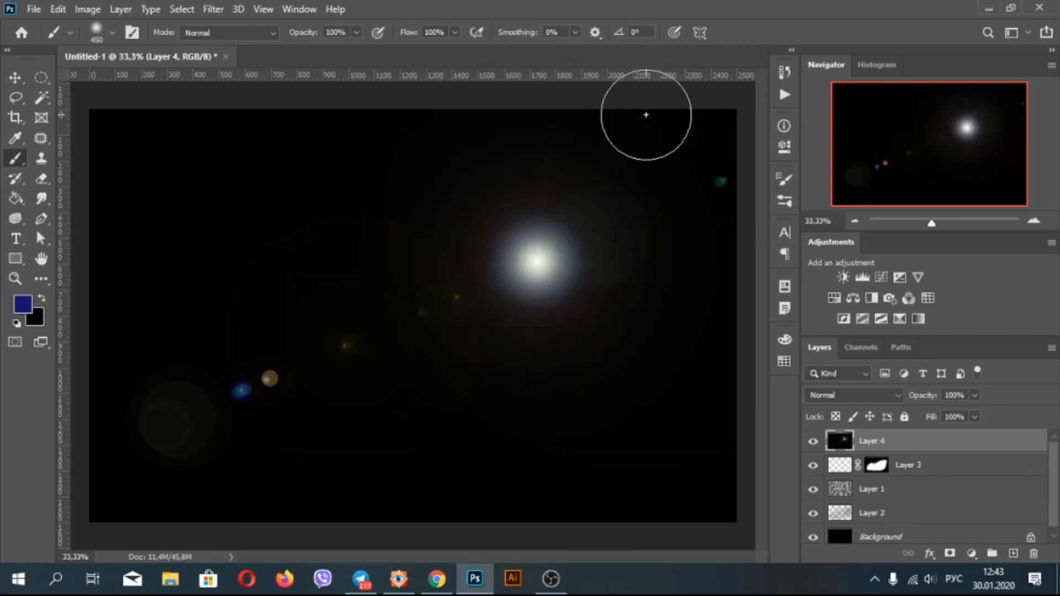
Step: Reduce Layer 4's opacity to 41% and set its blend mode to Color Dodge
click(974, 395)
drag(977, 413, 933, 411)
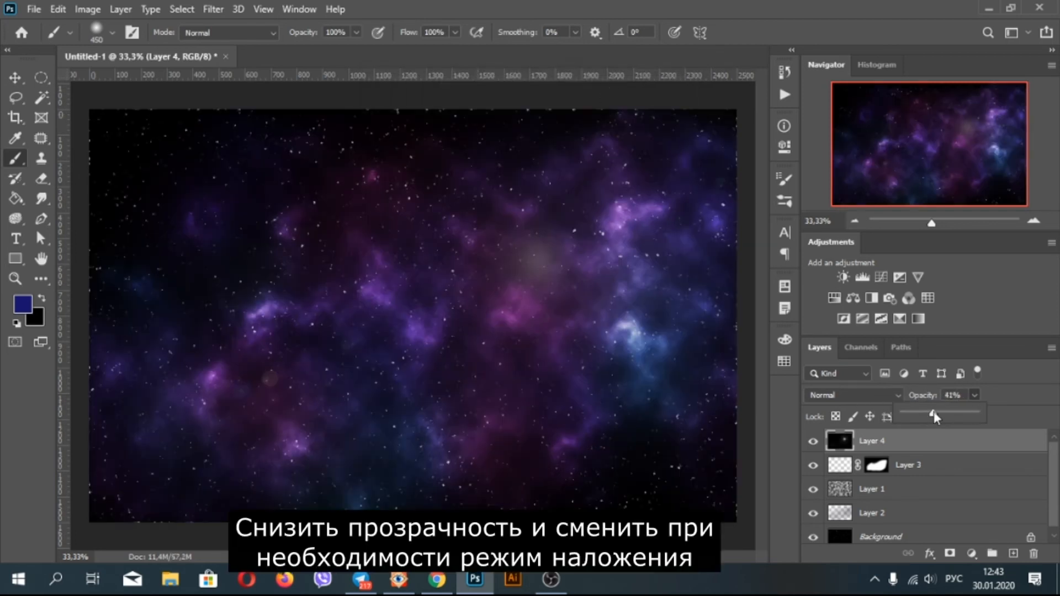
click(897, 395)
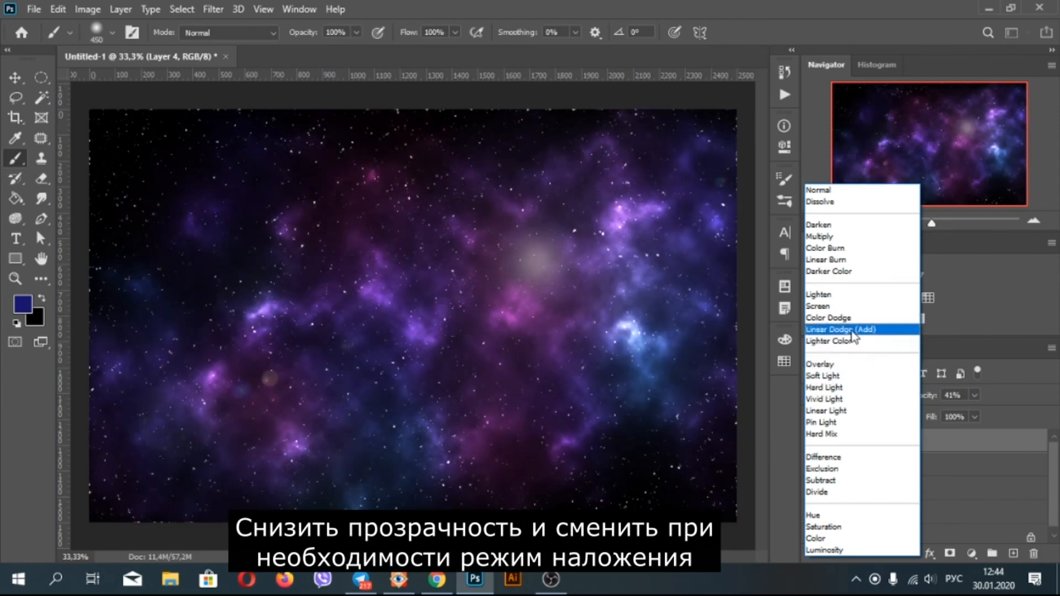
click(849, 321)
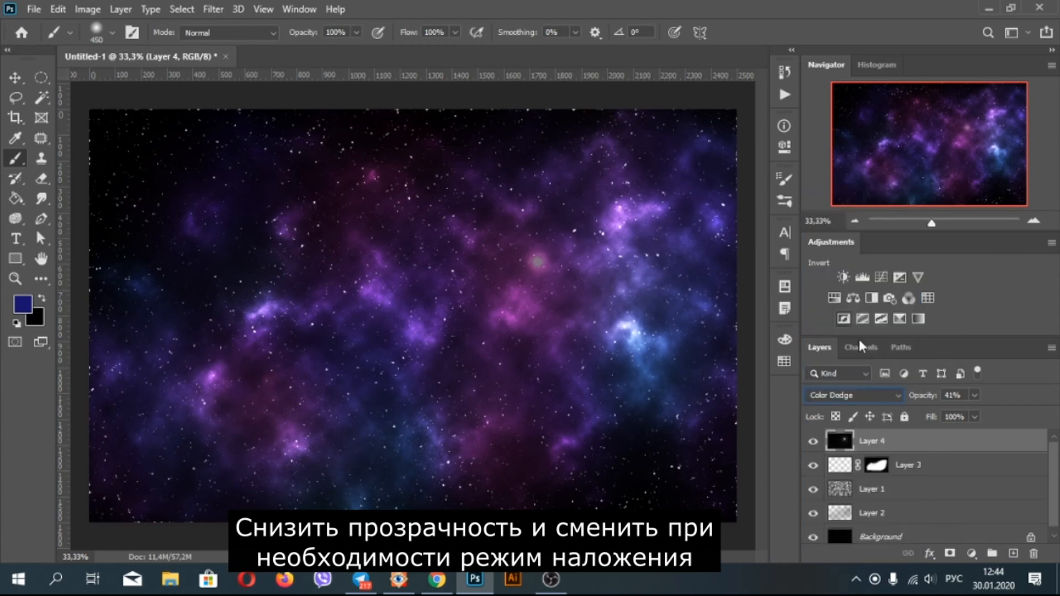
Step: Raise Layer 4's opacity to strengthen the flare's glow, and select Layer 1
click(973, 395)
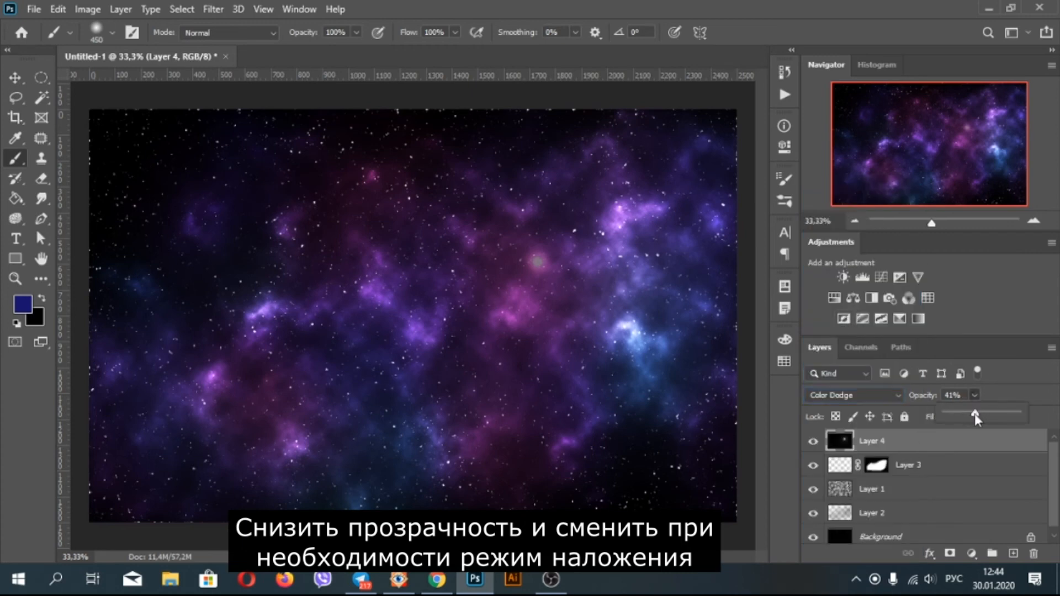
drag(993, 413, 1004, 419)
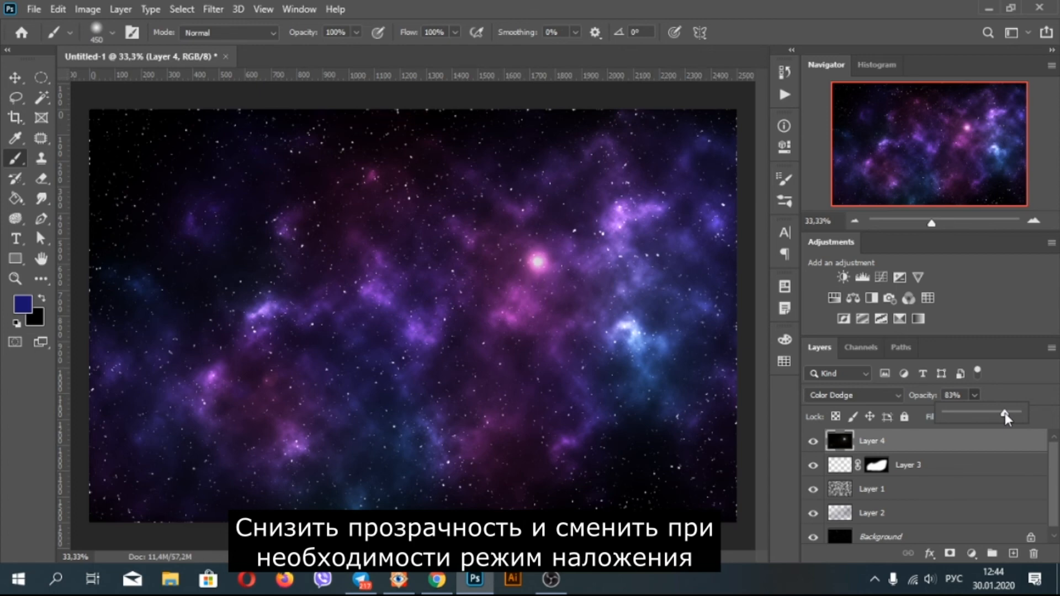
drag(1004, 412, 998, 413)
click(935, 496)
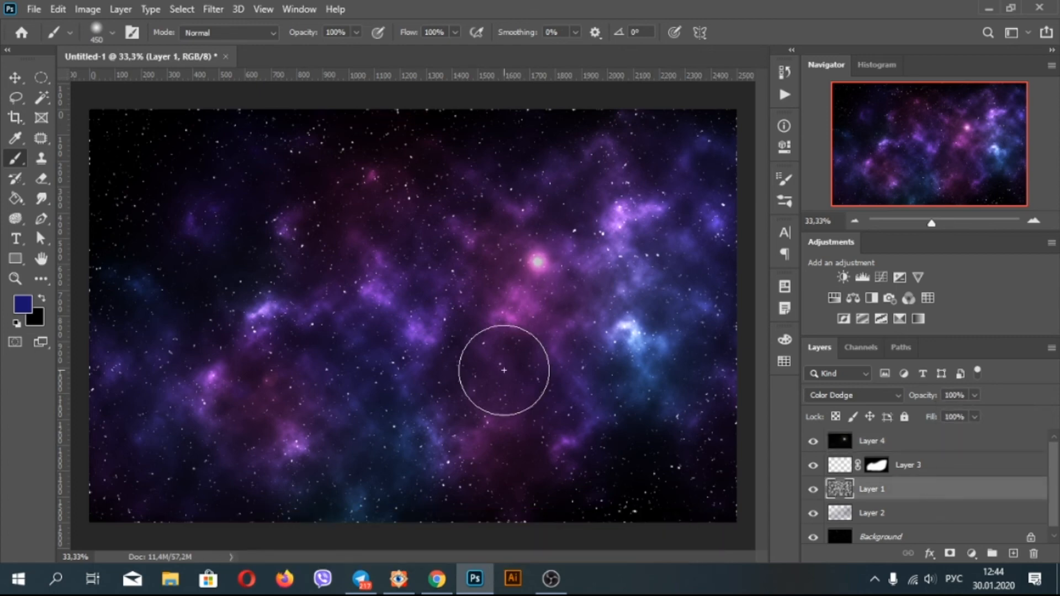
Step: Export the image with Save for Web as a 2500 × 1600 px PNG-24 to the desktop (Рабочий стол), named "Звездное небо"
click(15, 79)
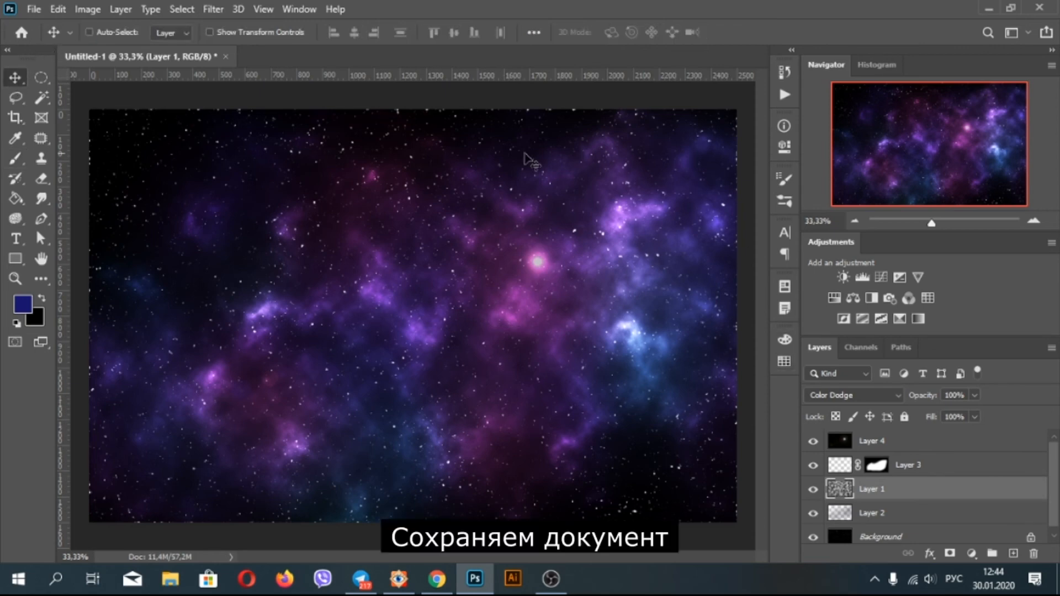
click(34, 10)
mouse_move(56, 235)
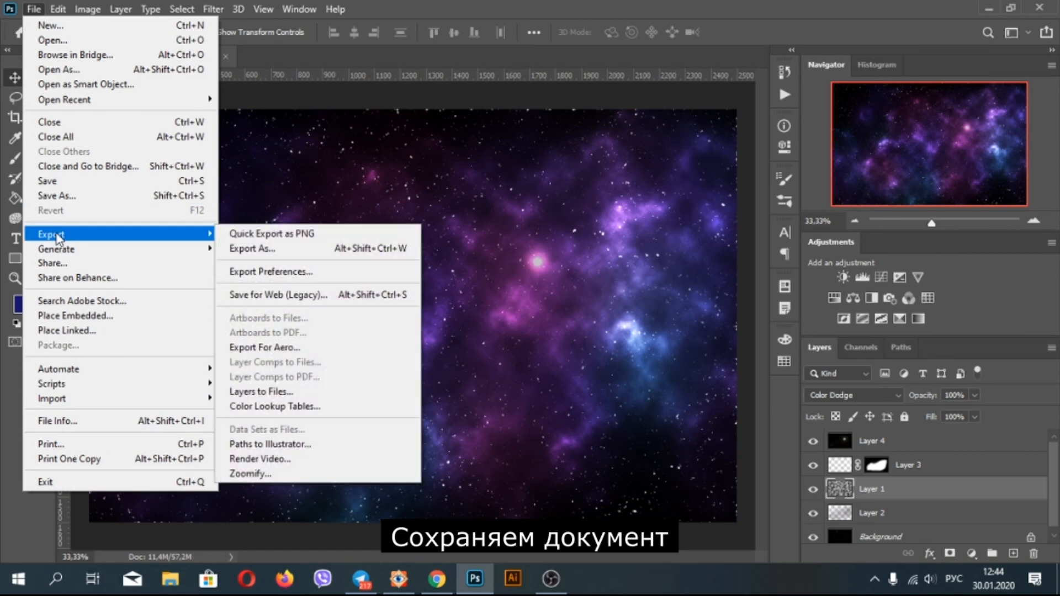
click(273, 296)
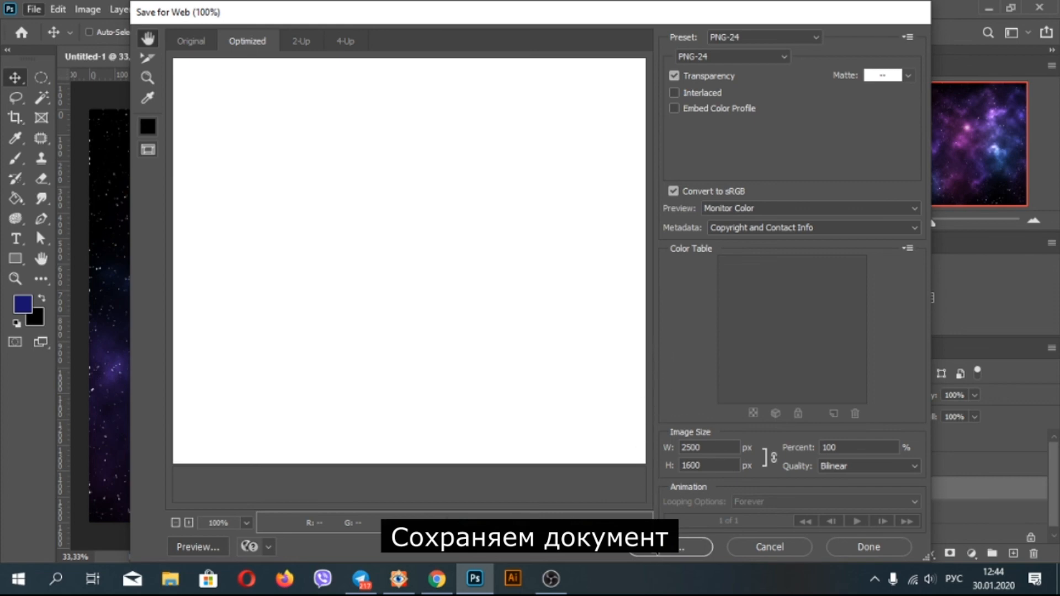
click(659, 551)
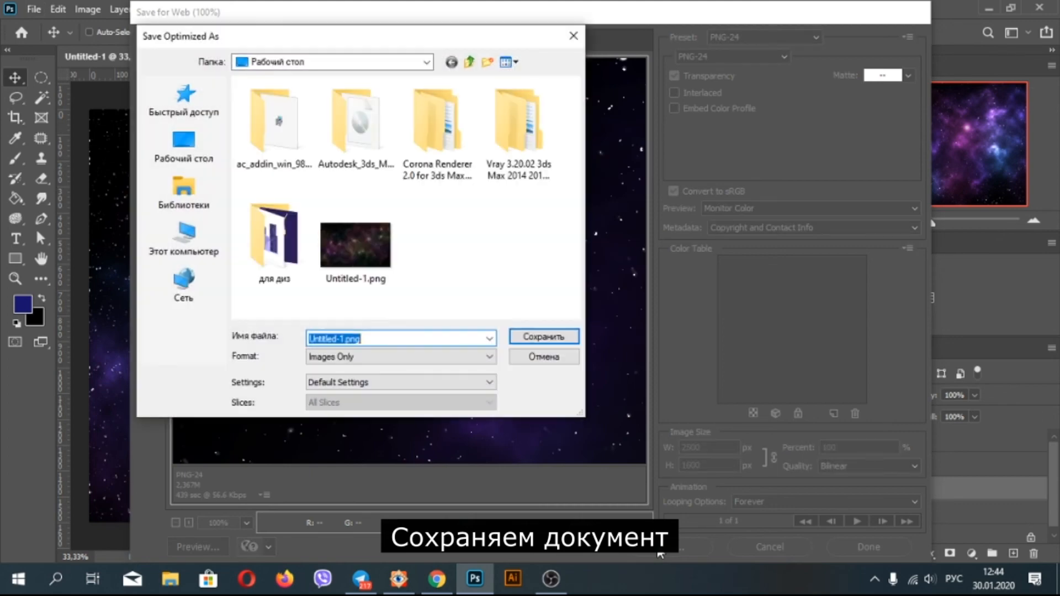
text(Звездное небо)
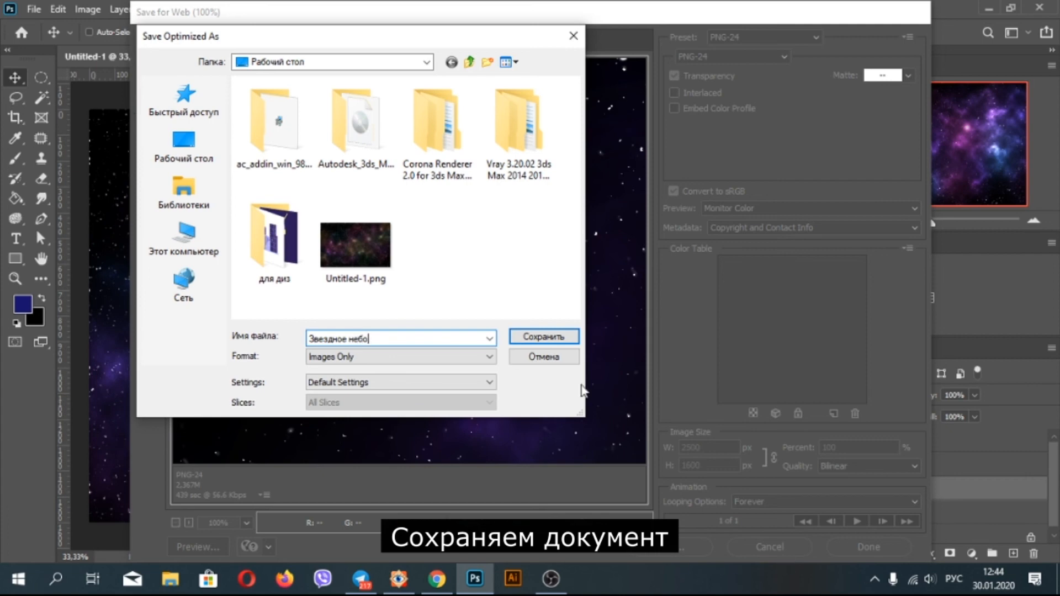
click(529, 337)
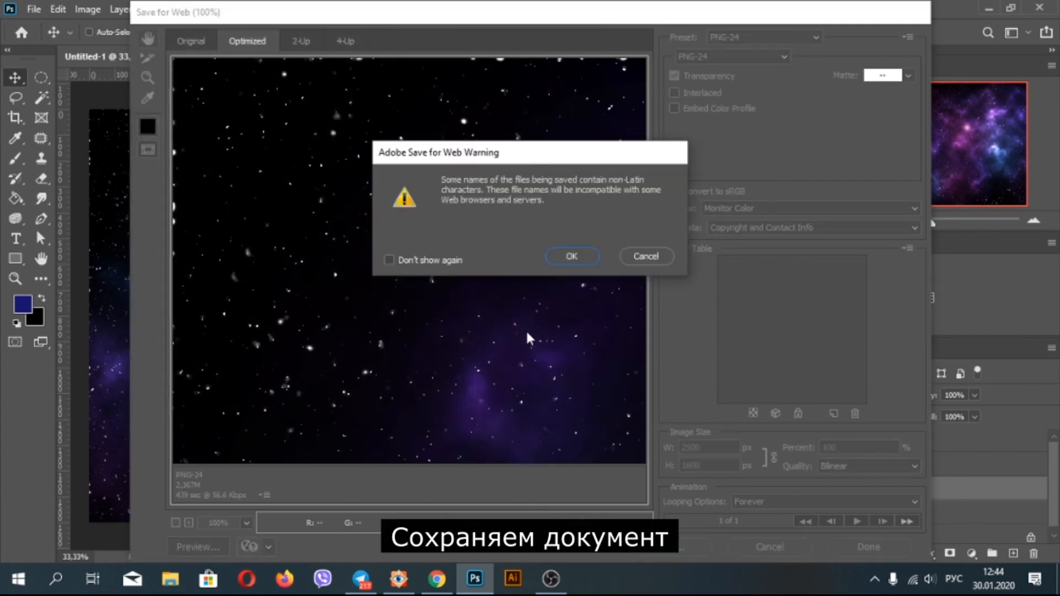
click(571, 256)
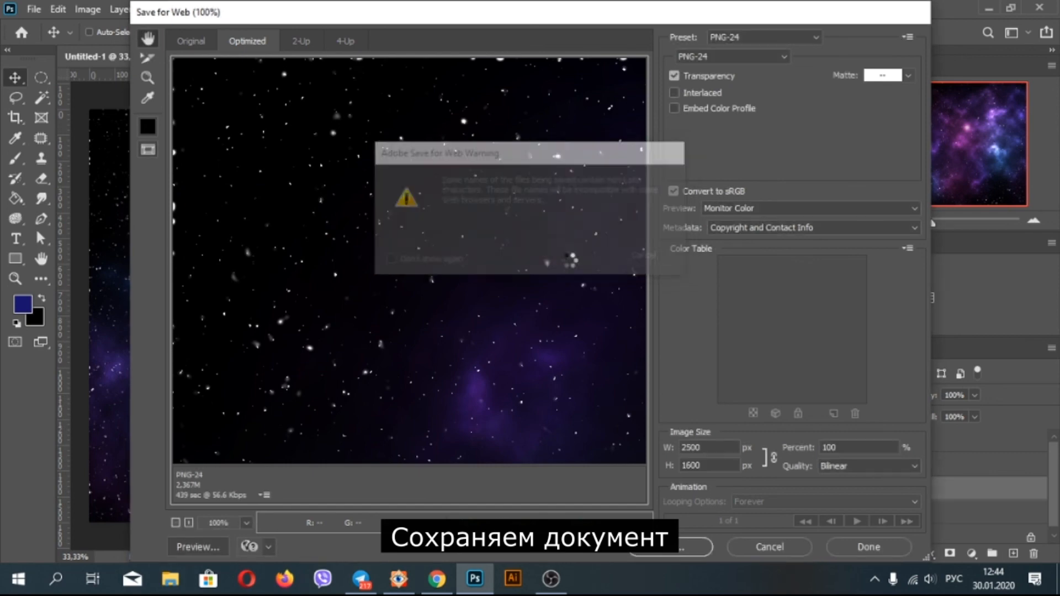